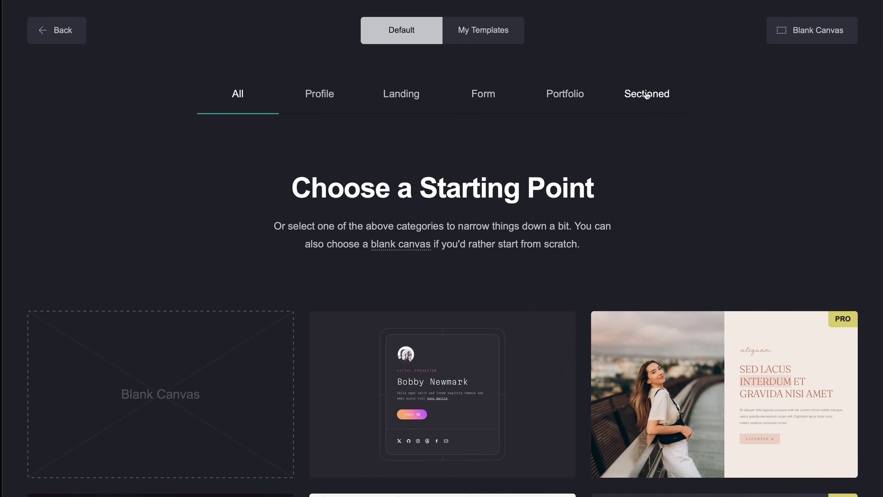
Step: Filter the gallery to Sectioned templates and preview the sectioned profile template
{"action": "left_click", "coordinate": [647, 95]}
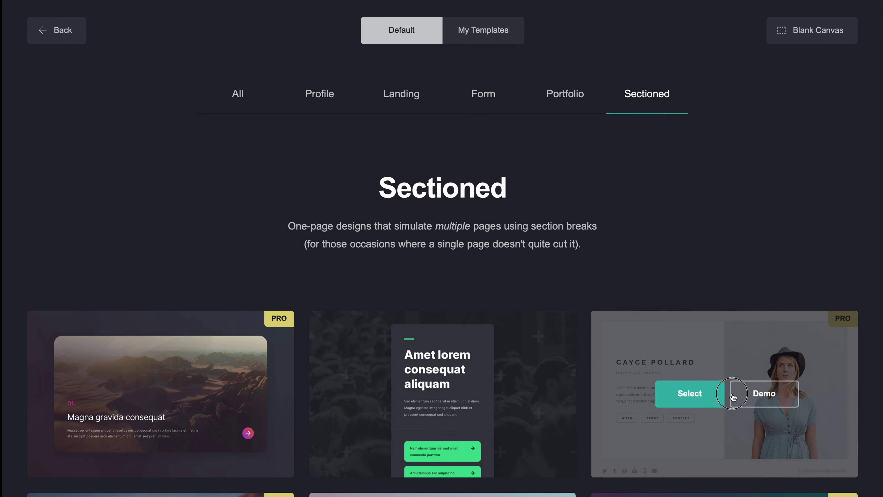
{"action": "left_click", "coordinate": [734, 396]}
{"action": "left_click", "coordinate": [126, 361]}
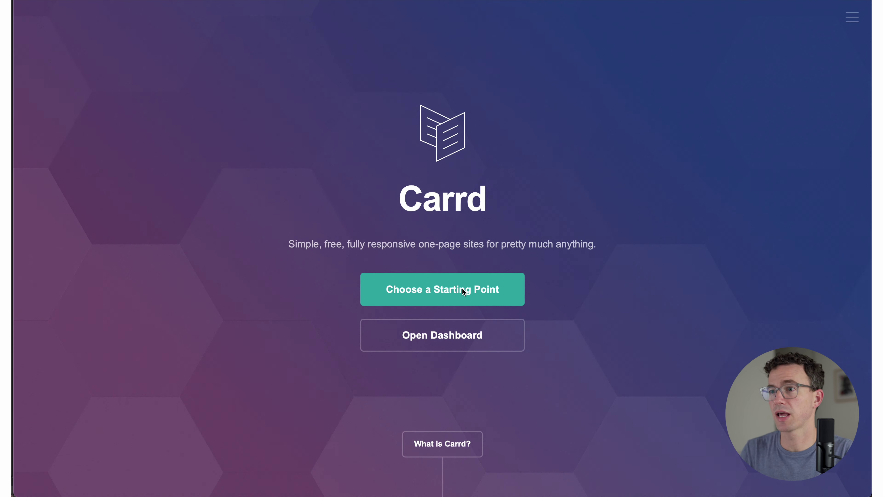
Step: Start a new site from Blank Canvas and glance at the add-elements list and background settings
{"action": "left_click", "coordinate": [479, 292]}
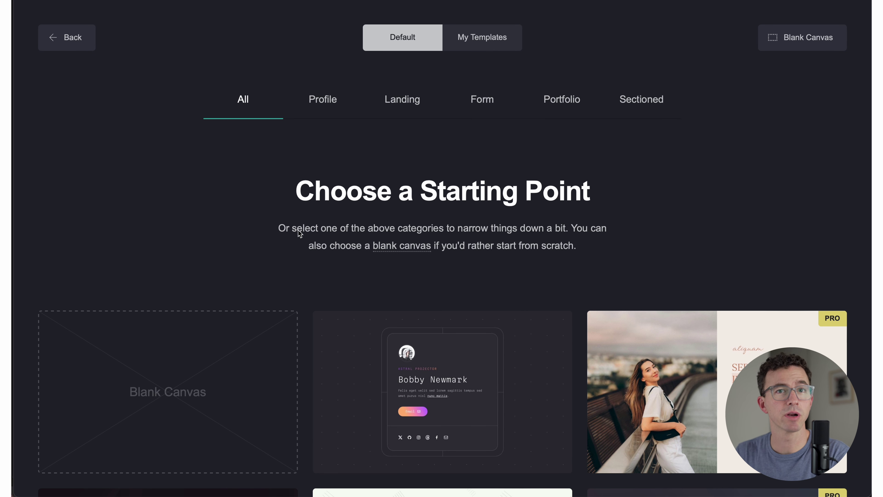
{"action": "left_click", "coordinate": [164, 391]}
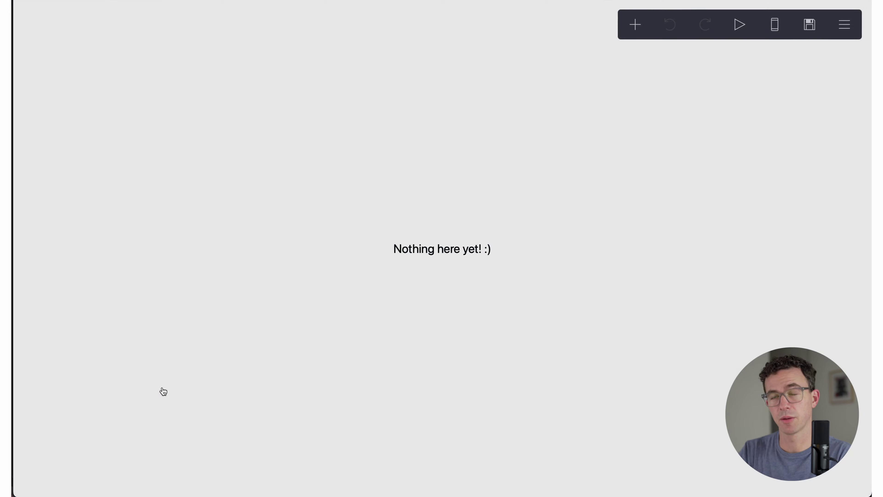
{"action": "left_click", "coordinate": [636, 25]}
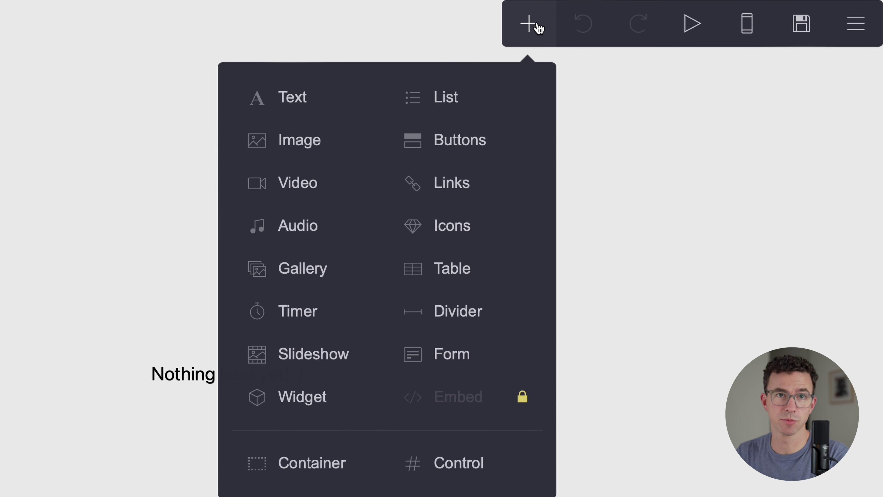
{"action": "left_click", "coordinate": [293, 12]}
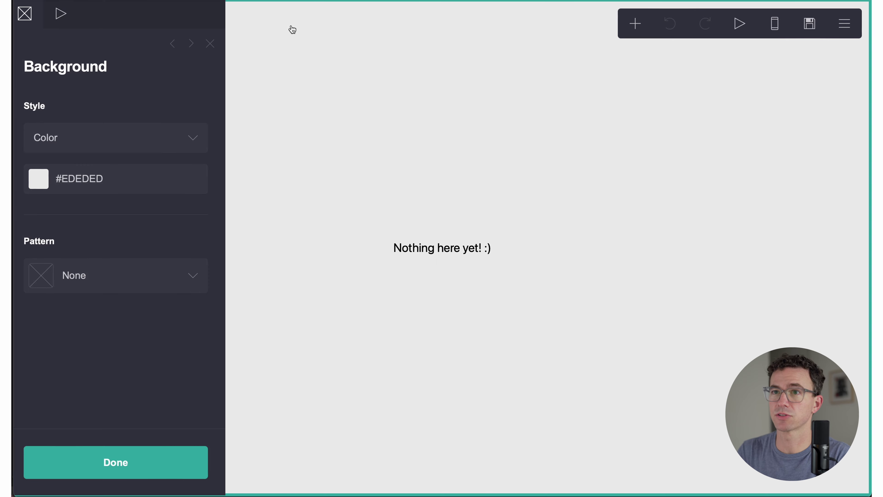
{"action": "left_click", "coordinate": [317, 75]}
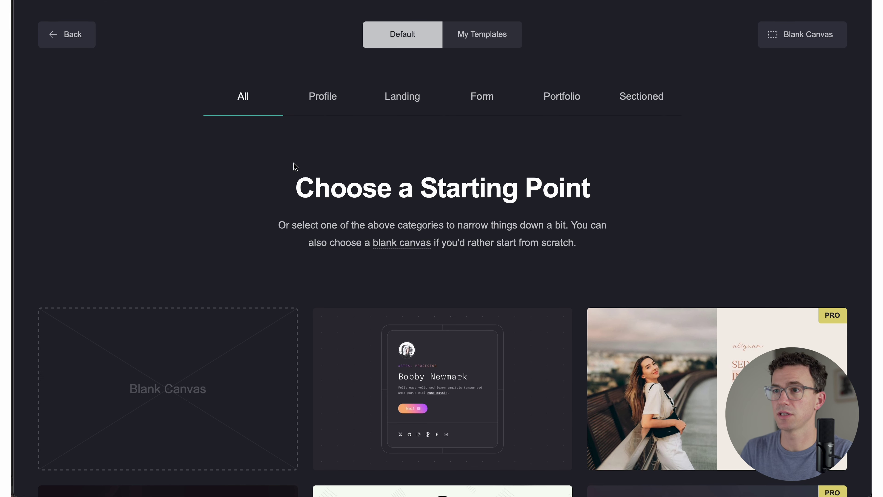
Step: Scroll the template gallery and look over Pro's 7-day free trial offer
{"action": "scroll", "coordinate": [293, 163], "scroll_direction": "down", "scroll_amount": 20}
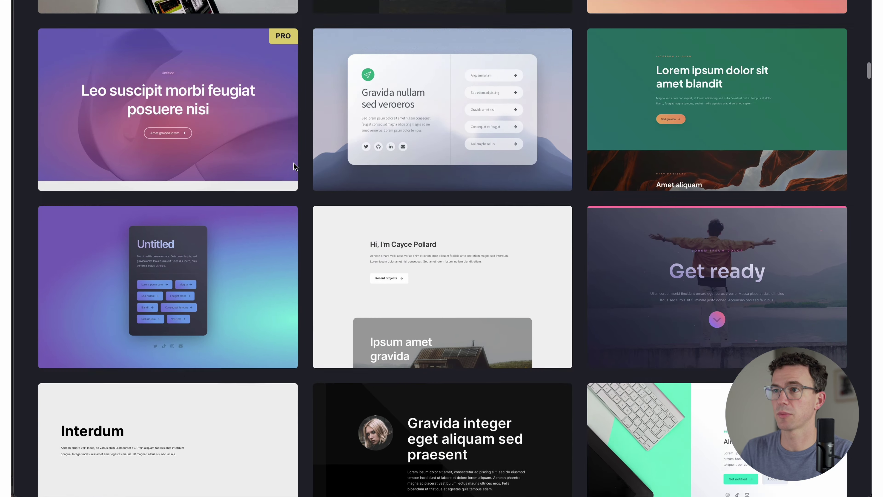
{"action": "scroll", "coordinate": [293, 163], "scroll_direction": "up", "scroll_amount": 8}
{"action": "mouse_move", "coordinate": [283, 299]}
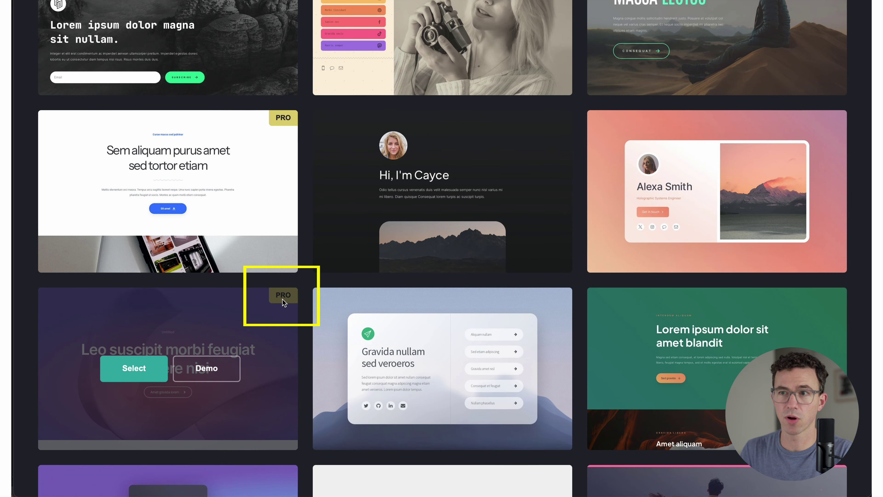
{"action": "mouse_move", "coordinate": [432, 251]}
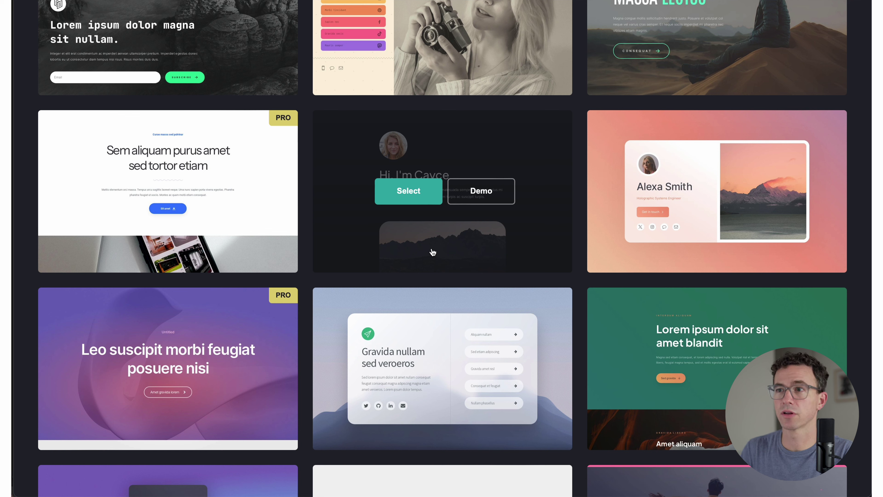
{"action": "scroll", "coordinate": [305, 146], "scroll_direction": "up", "scroll_amount": 10}
Step: Browse the Profile, Landing, Form and Portfolio templates, finishing on Sectioned
{"action": "left_click", "coordinate": [324, 98]}
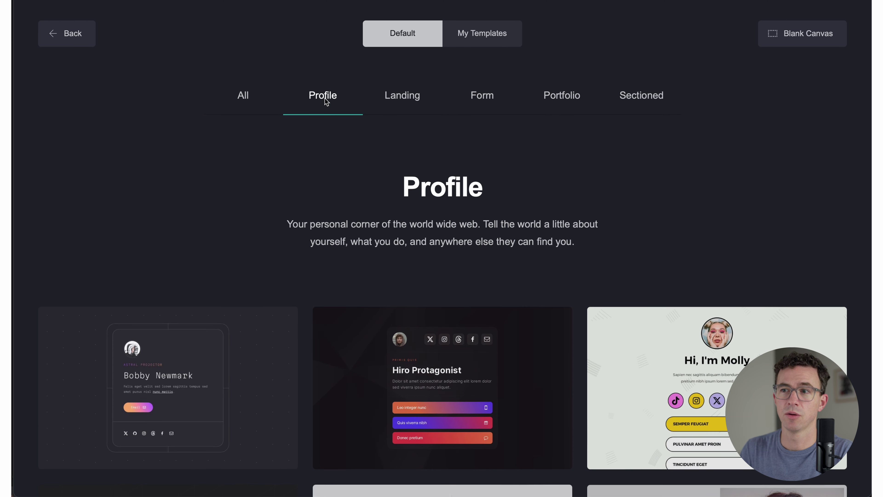
{"action": "scroll", "coordinate": [321, 216], "scroll_direction": "down", "scroll_amount": 3}
{"action": "scroll", "coordinate": [321, 217], "scroll_direction": "up", "scroll_amount": 4}
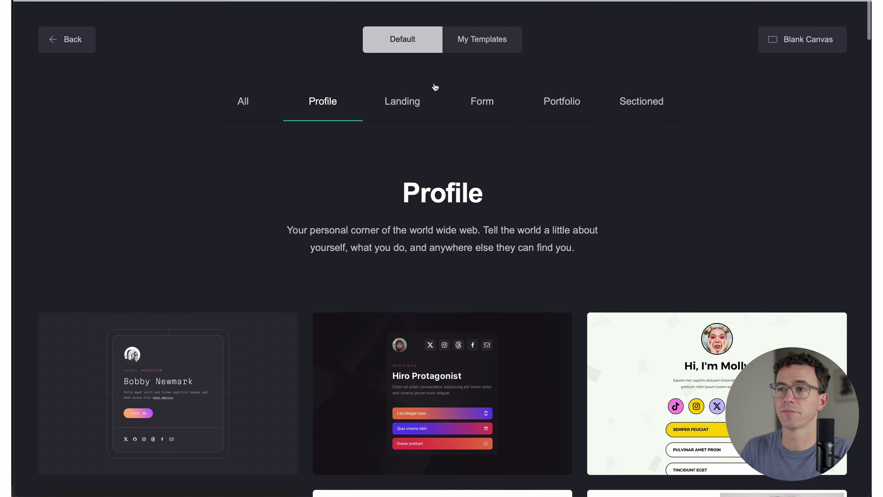
{"action": "left_click", "coordinate": [414, 111]}
{"action": "scroll", "coordinate": [402, 154], "scroll_direction": "up", "scroll_amount": 2}
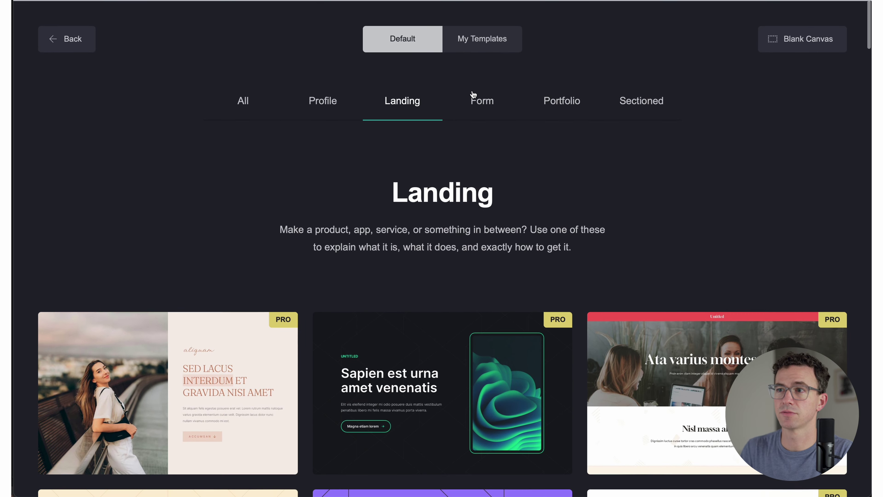
{"action": "left_click", "coordinate": [461, 124]}
{"action": "scroll", "coordinate": [408, 160], "scroll_direction": "down", "scroll_amount": 3}
{"action": "scroll", "coordinate": [408, 160], "scroll_direction": "up", "scroll_amount": 4}
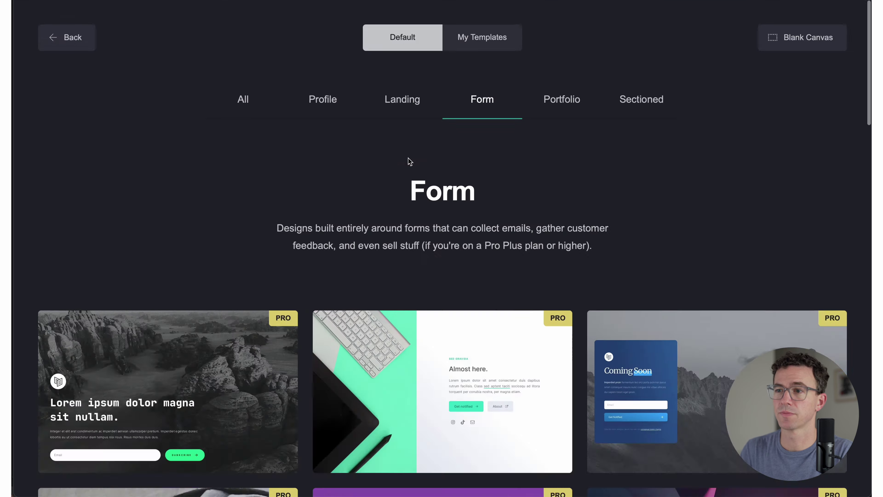
{"action": "left_click", "coordinate": [564, 102]}
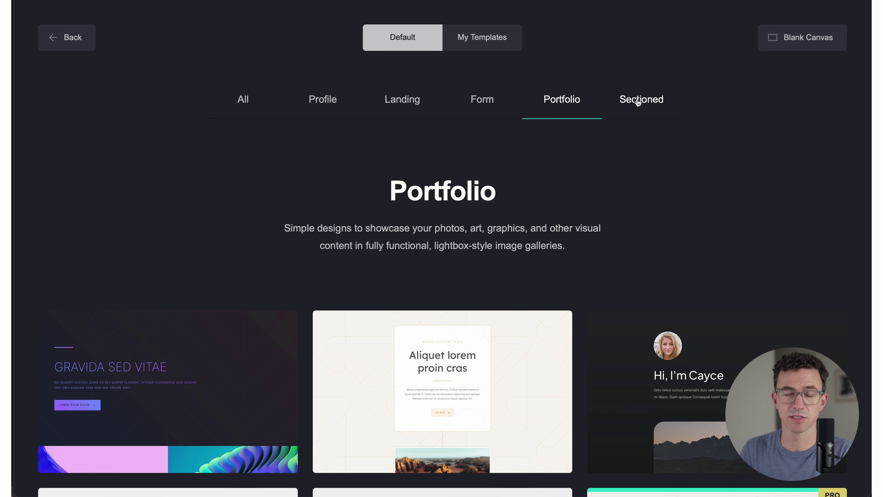
{"action": "left_click", "coordinate": [638, 101]}
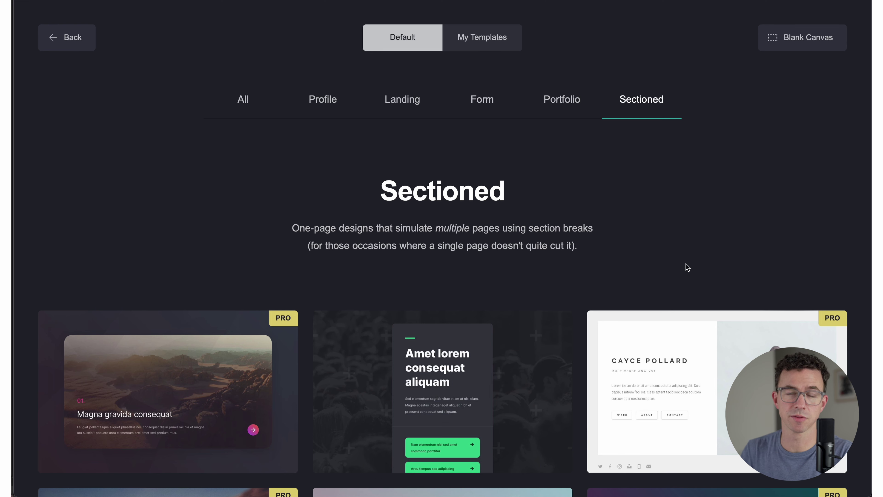
Step: Open the sectioned profile template for editing and upload the portrait photo into its image
{"action": "left_click", "coordinate": [680, 391]}
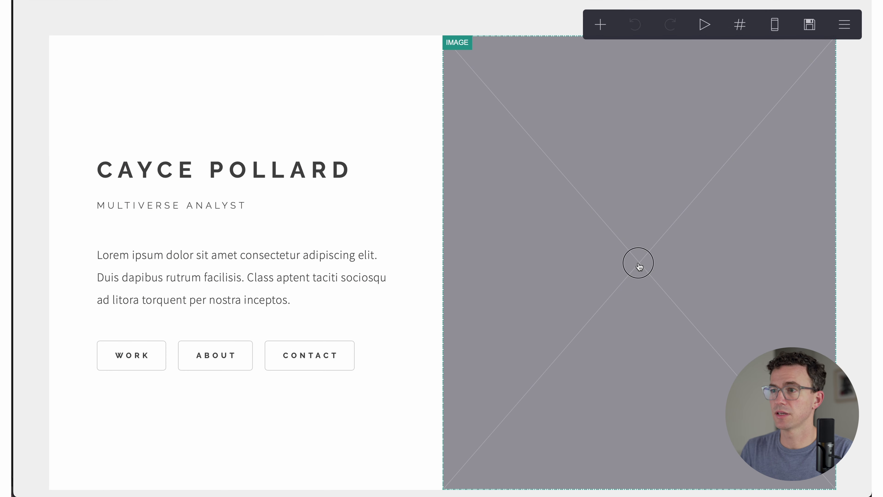
{"action": "left_click", "coordinate": [639, 266]}
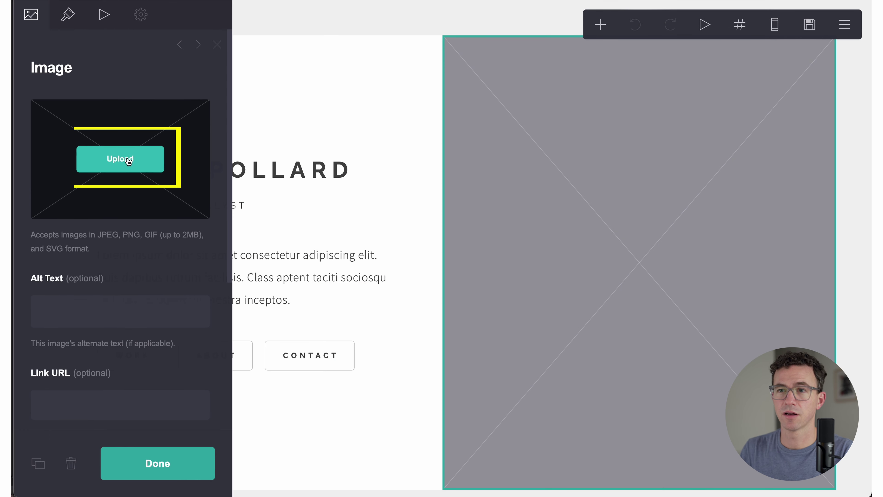
{"action": "left_click", "coordinate": [120, 159]}
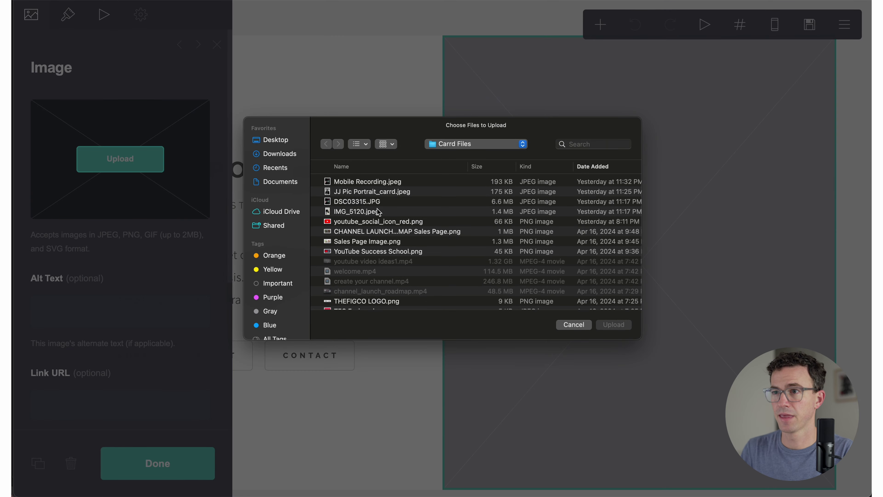
{"action": "left_click", "coordinate": [374, 192]}
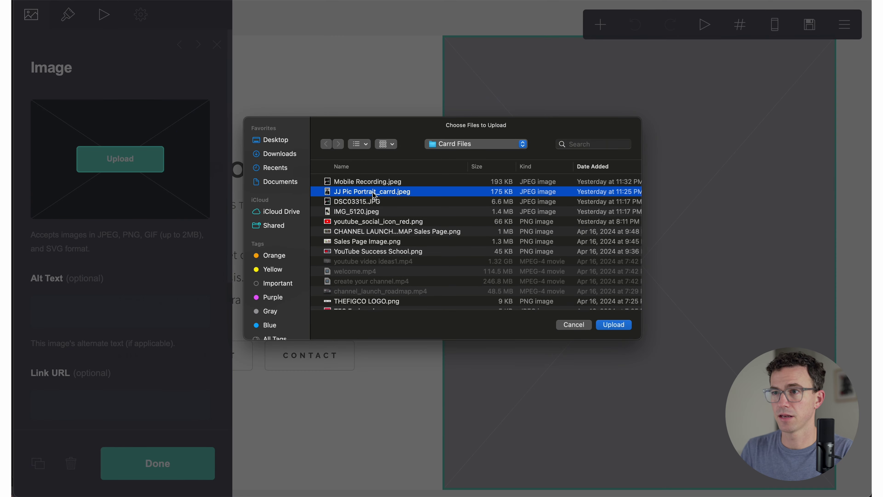
{"action": "left_click", "coordinate": [614, 324]}
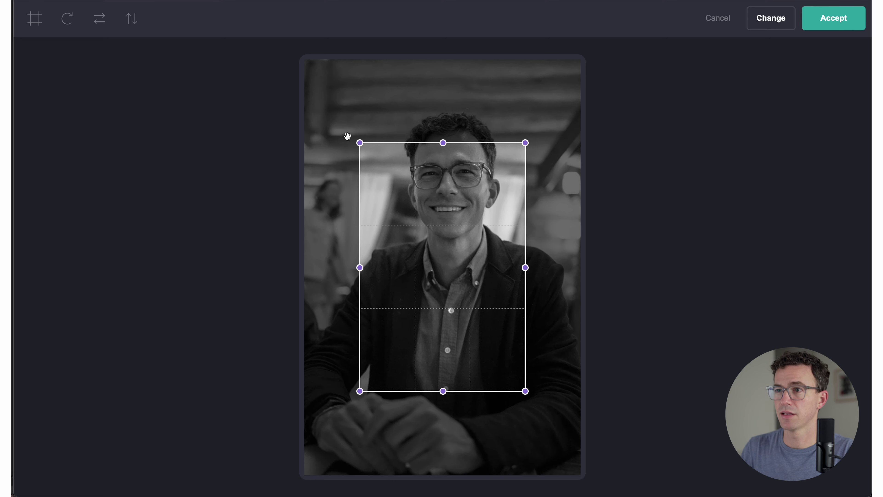
Step: Widen the crop out to the photo's corners and accept it
{"action": "left_click_drag", "start_coordinate": [360, 143], "coordinate": [289, 62]}
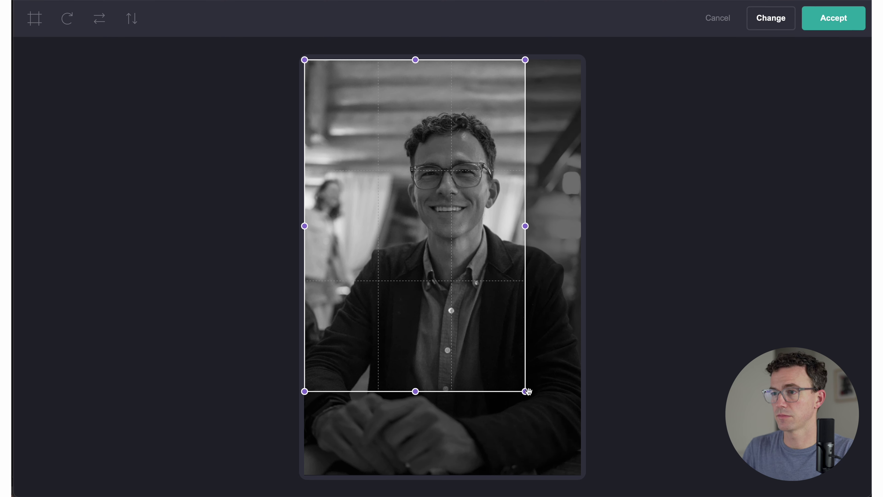
{"action": "left_click_drag", "start_coordinate": [527, 392], "coordinate": [626, 479]}
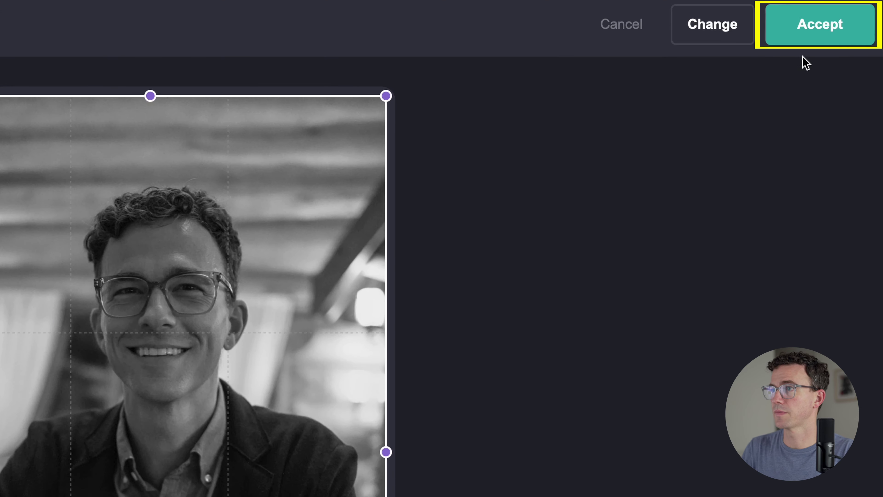
{"action": "left_click", "coordinate": [824, 32]}
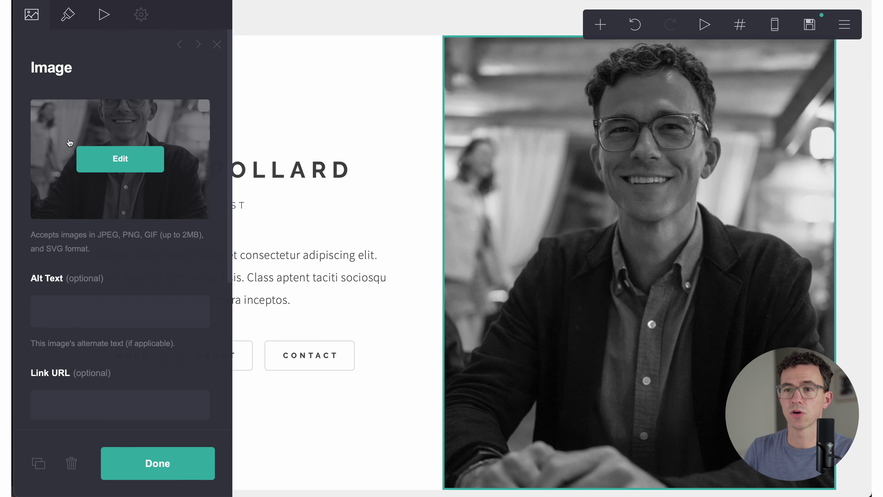
Step: Set the portrait image's width to Full Bleed and its position to Top
{"action": "scroll", "coordinate": [83, 156], "scroll_direction": "down", "scroll_amount": 7}
{"action": "scroll", "coordinate": [82, 158], "scroll_direction": "up", "scroll_amount": 6}
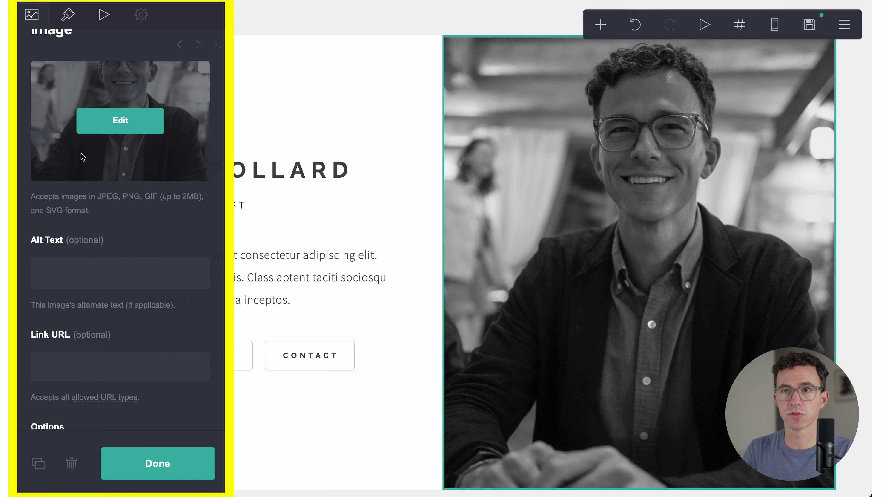
{"action": "scroll", "coordinate": [83, 157], "scroll_direction": "up", "scroll_amount": 2}
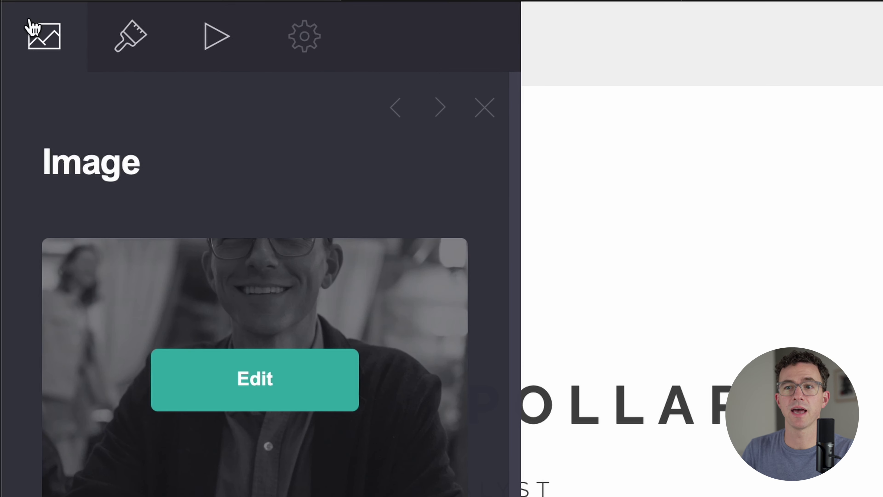
{"action": "left_click", "coordinate": [127, 43]}
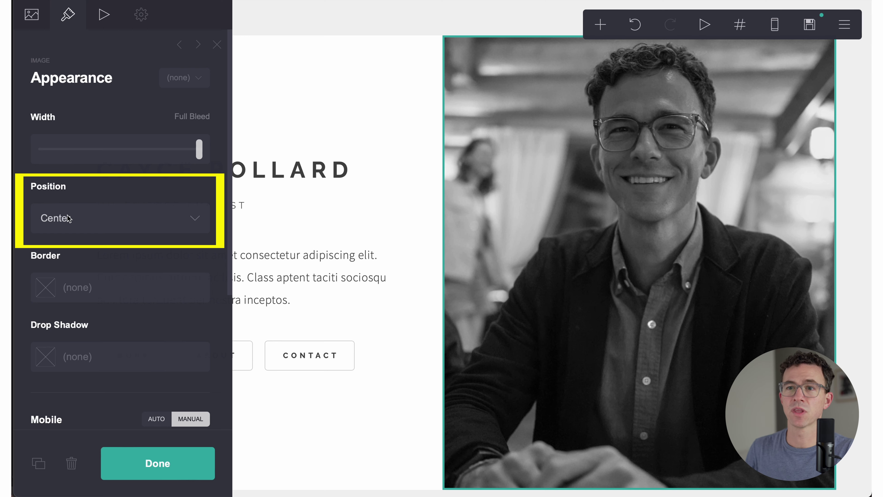
{"action": "left_click", "coordinate": [69, 218]}
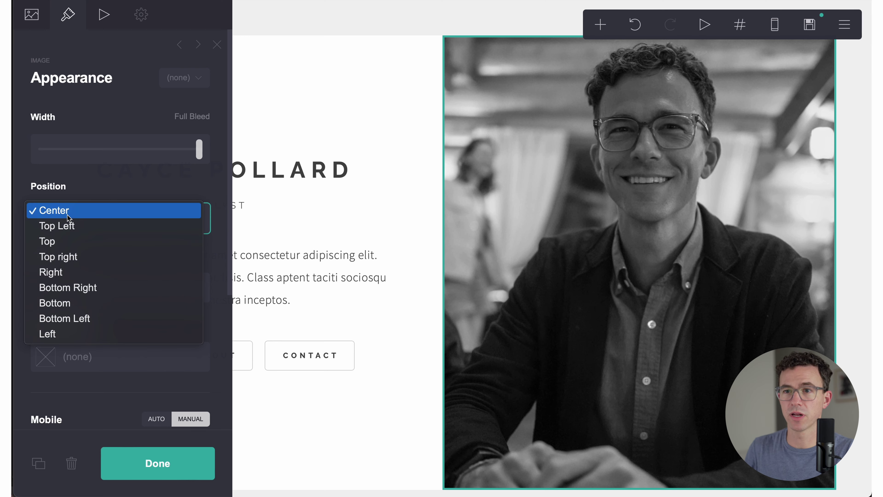
{"action": "left_click", "coordinate": [67, 241]}
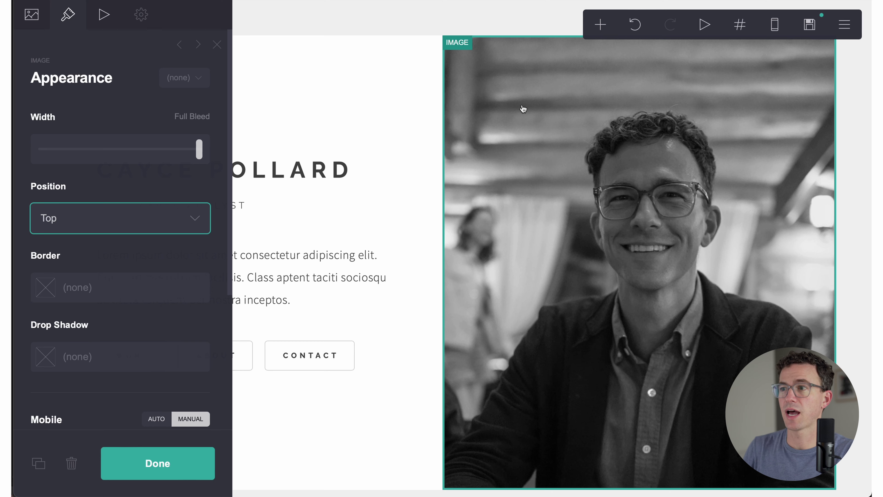
{"action": "scroll", "coordinate": [546, 370], "scroll_direction": "down", "scroll_amount": 5}
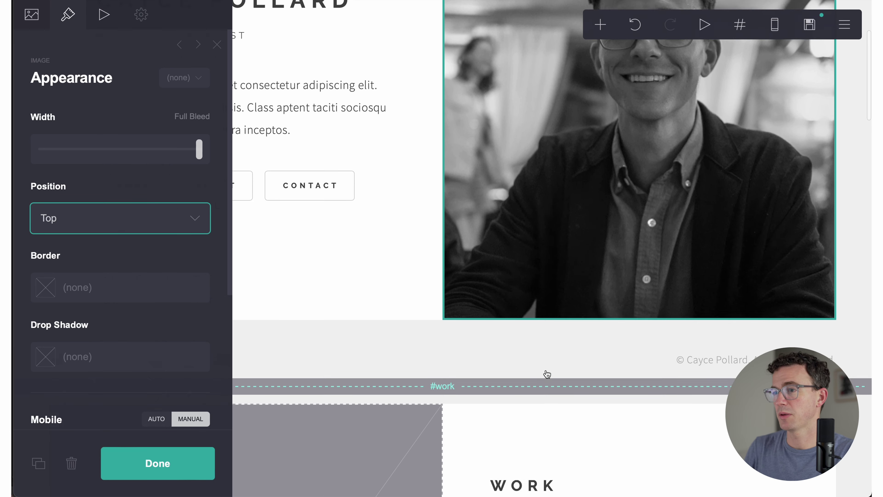
{"action": "scroll", "coordinate": [546, 372], "scroll_direction": "up", "scroll_amount": 4}
{"action": "scroll", "coordinate": [547, 374], "scroll_direction": "up", "scroll_amount": 1}
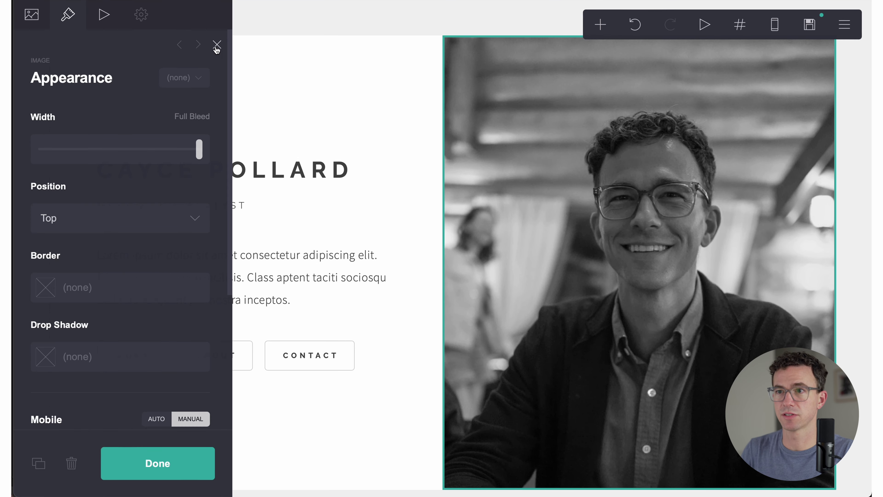
{"action": "left_click", "coordinate": [217, 45]}
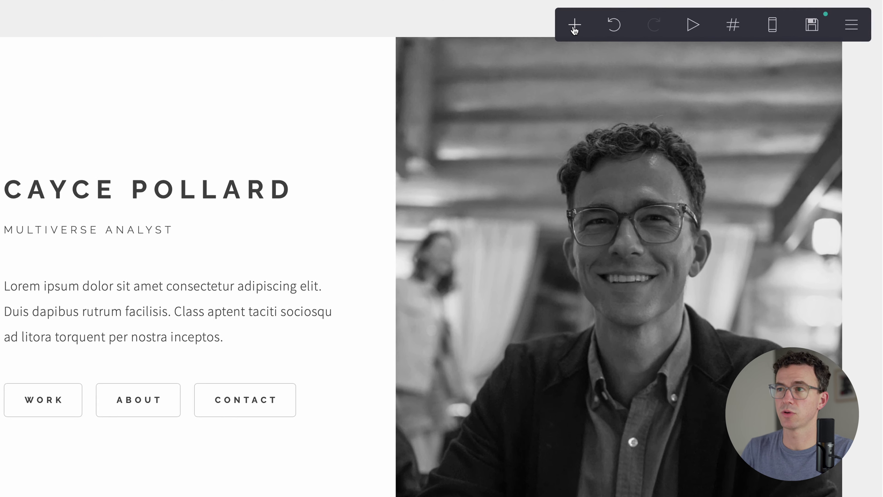
Step: Replace the placeholder Site Title text with the site owner's name
{"action": "left_click", "coordinate": [600, 27]}
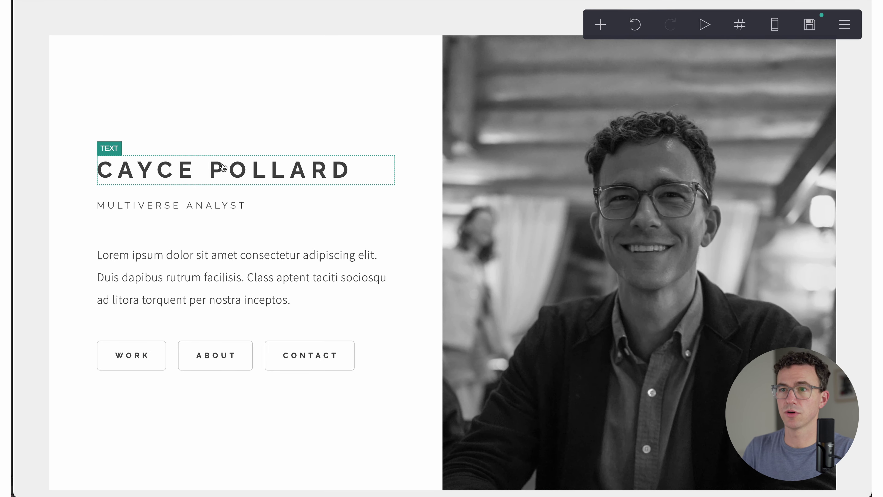
{"action": "left_click", "coordinate": [223, 167]}
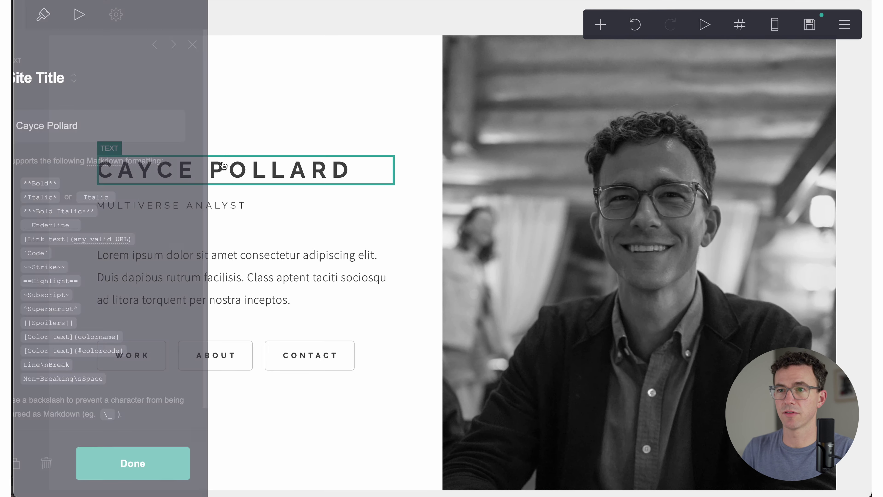
{"action": "triple_click", "coordinate": [105, 121]}
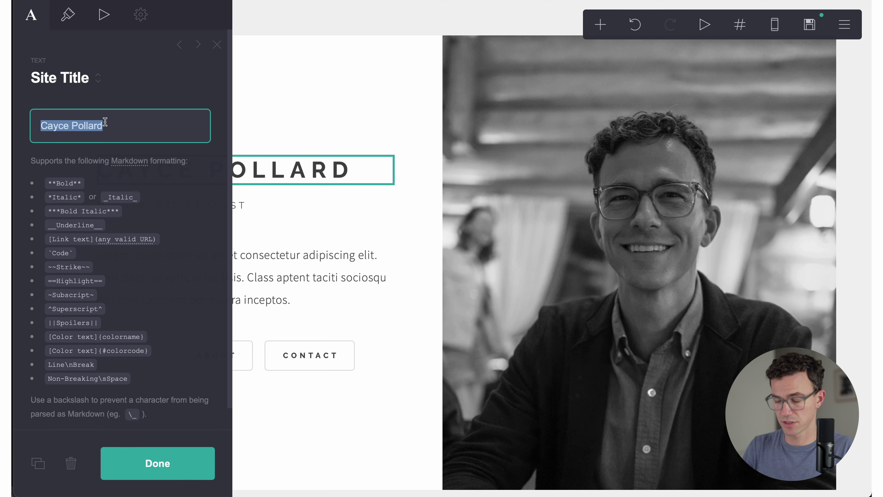
{"action": "type", "text": "JJ Thele"}
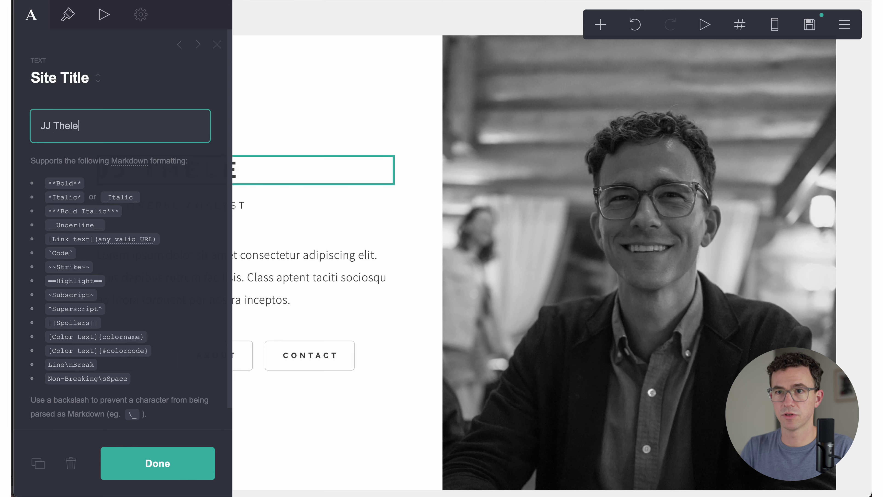
{"action": "type", "text": "n"}
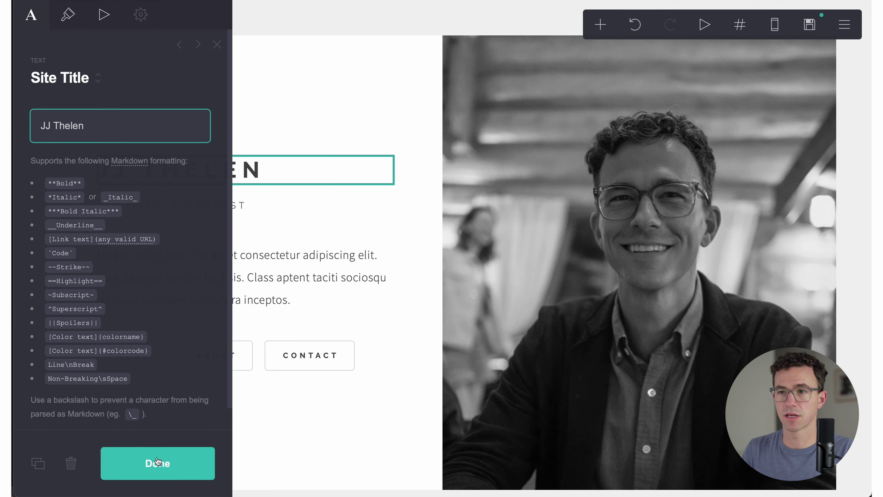
Step: Confirm the title and change the subheading to 'YouTube Expert'
{"action": "left_click", "coordinate": [158, 462]}
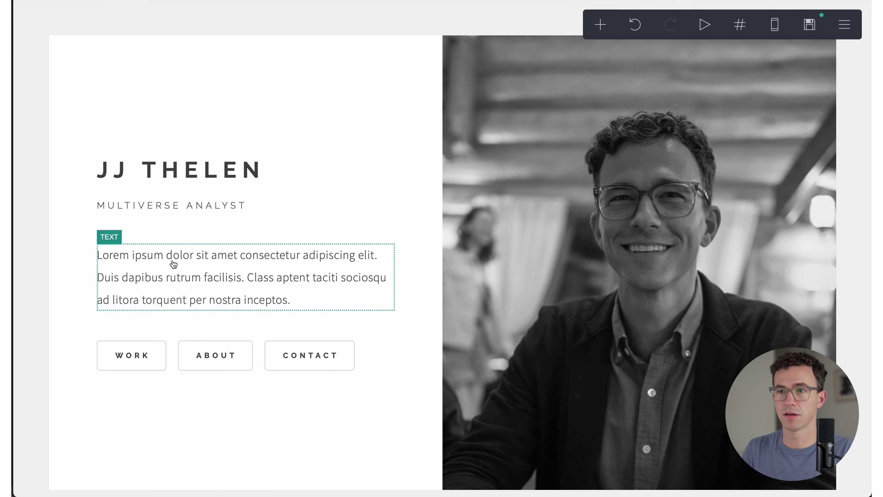
{"action": "left_click", "coordinate": [191, 207]}
{"action": "key", "text": "super+a"}
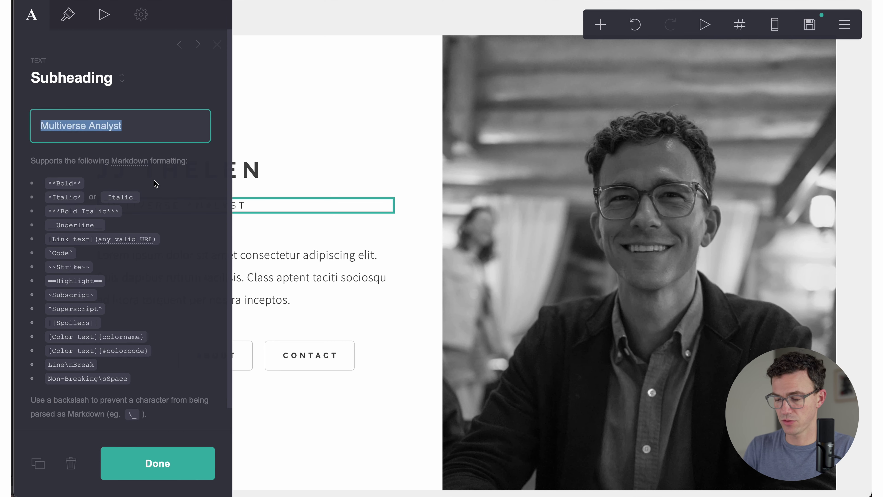
{"action": "type", "text": "YouTube Expert"}
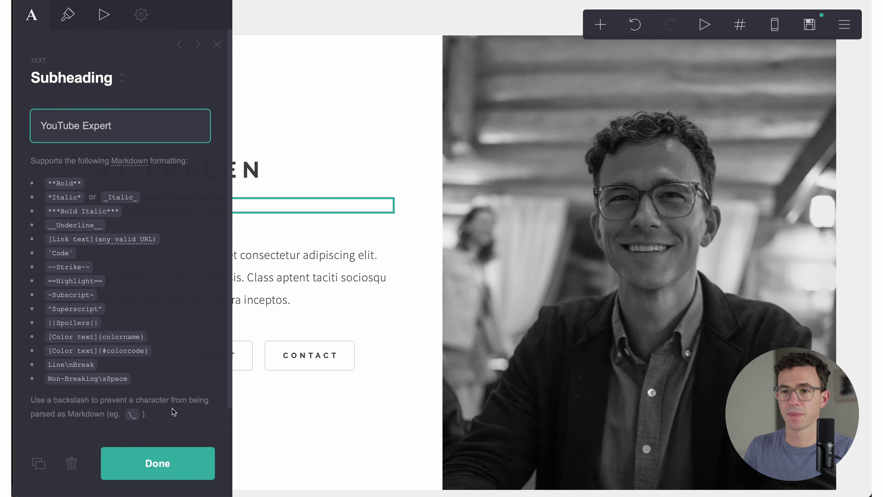
{"action": "left_click", "coordinate": [168, 459]}
Step: Replace the lorem ipsum paragraph with 'Would you like my help growing your YouTube channel?'
{"action": "left_click", "coordinate": [211, 277]}
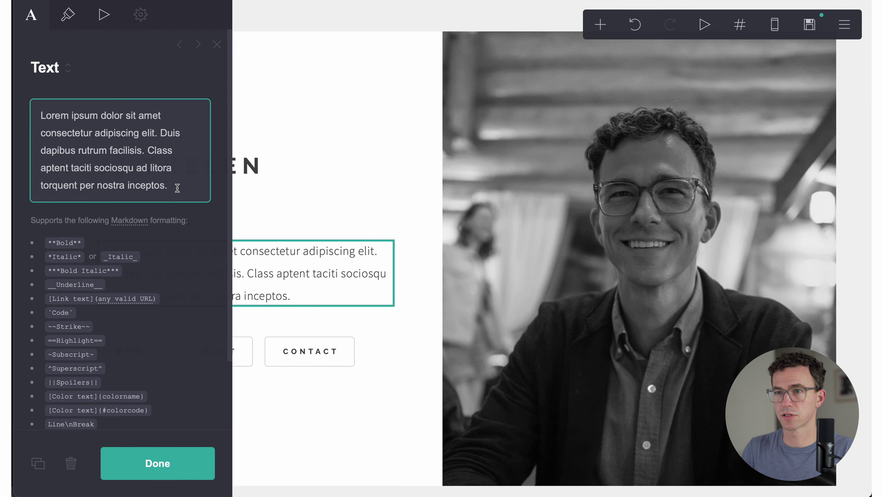
{"action": "left_click_drag", "start_coordinate": [178, 188], "coordinate": [31, 114]}
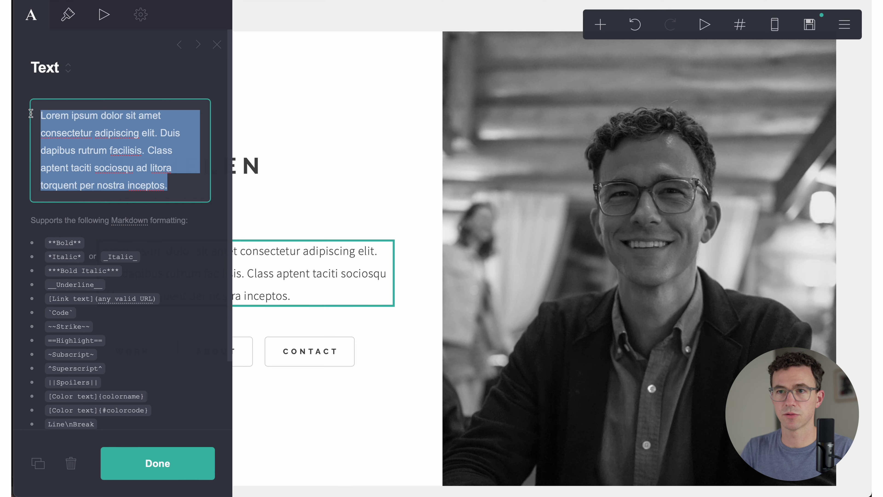
{"action": "key", "text": "BackSpace"}
{"action": "type", "text": "Would you like my help growing your YouTube channel?"}
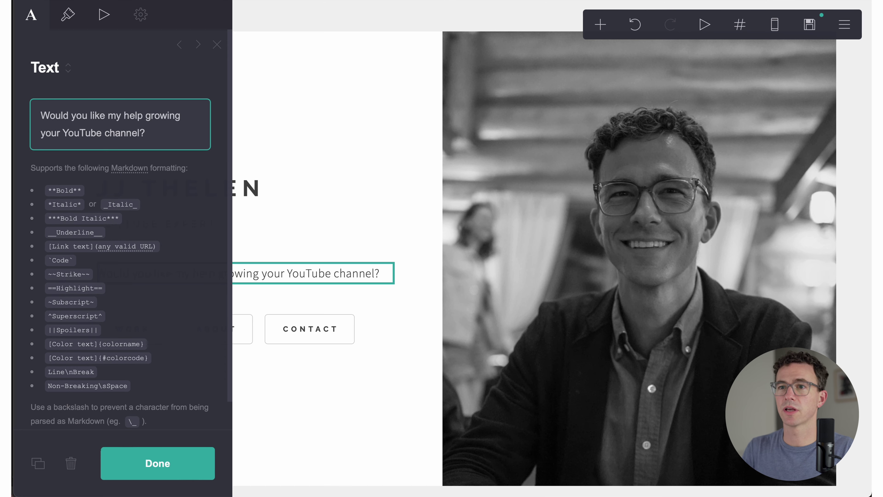
{"action": "scroll", "coordinate": [31, 120], "scroll_direction": "down", "scroll_amount": 1}
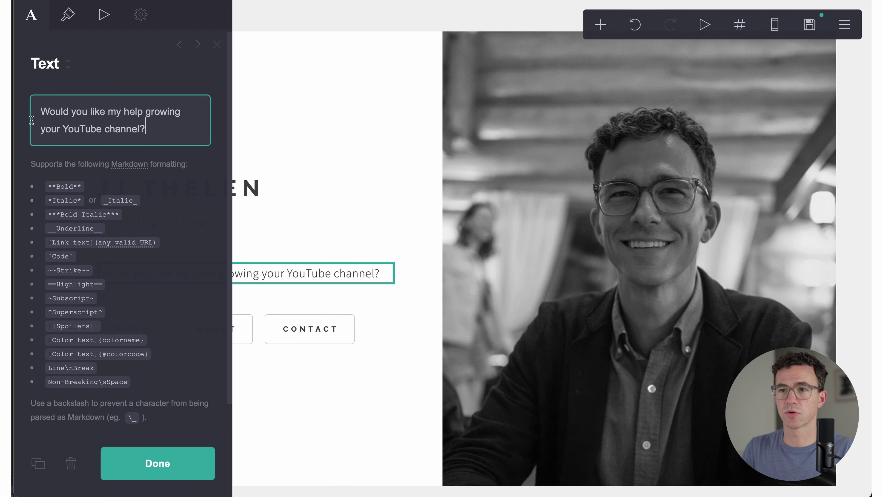
{"action": "left_click", "coordinate": [158, 463]}
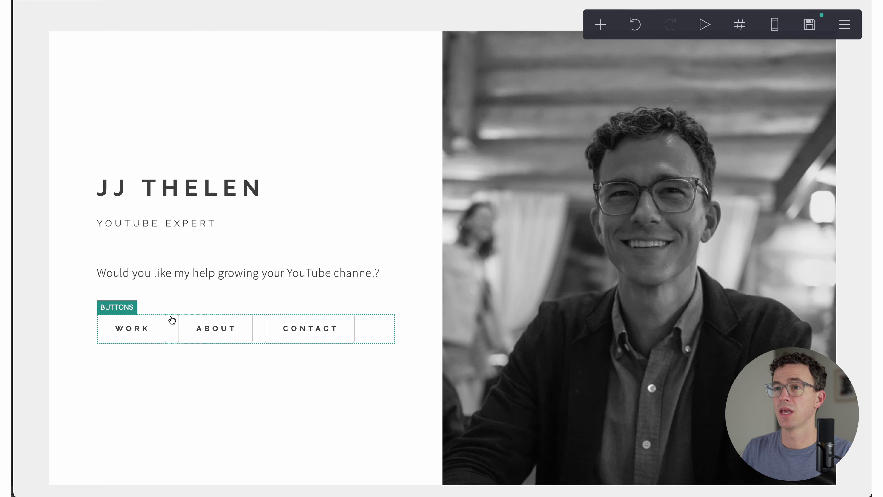
Step: Scroll through the work, about, contact and contact-done sections, then select the #work section break
{"action": "scroll", "coordinate": [172, 320], "scroll_direction": "down", "scroll_amount": 2}
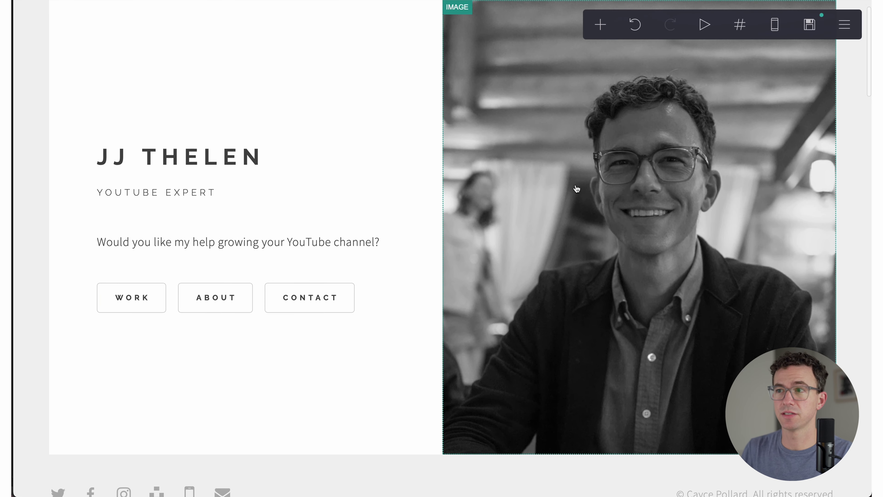
{"action": "scroll", "coordinate": [435, 288], "scroll_direction": "down", "scroll_amount": 1}
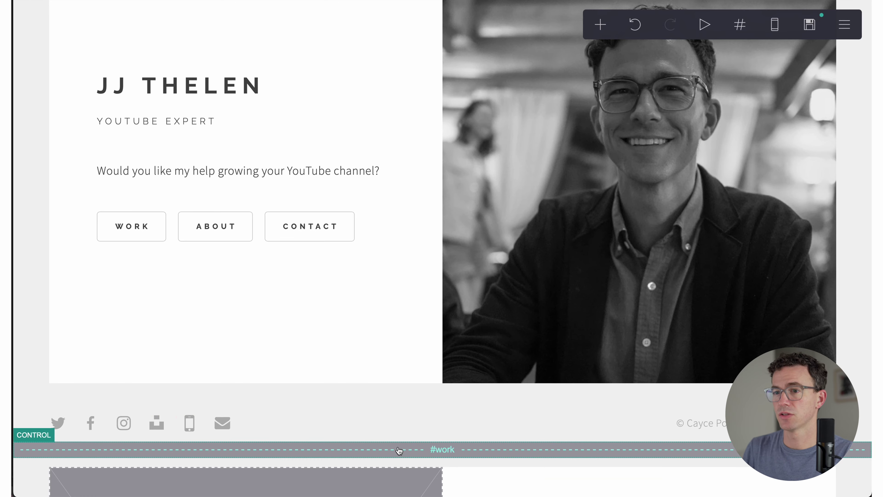
{"action": "scroll", "coordinate": [399, 451], "scroll_direction": "down", "scroll_amount": 15}
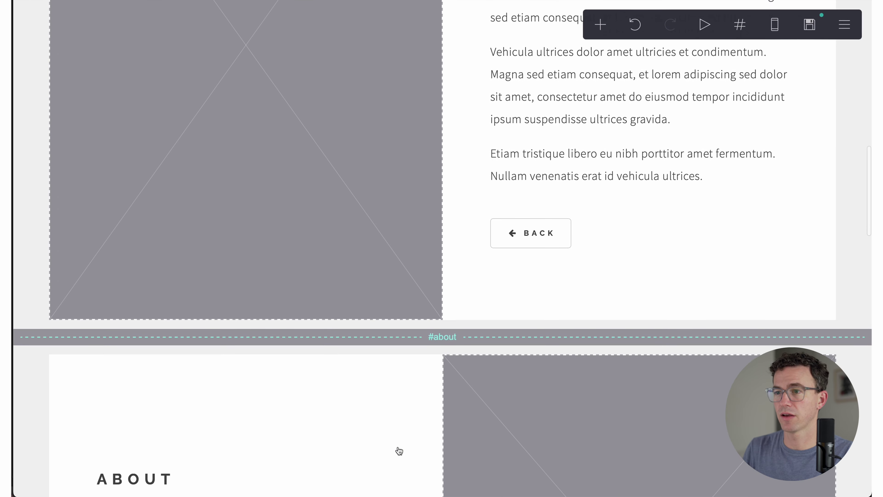
{"action": "scroll", "coordinate": [398, 450], "scroll_direction": "down", "scroll_amount": 15}
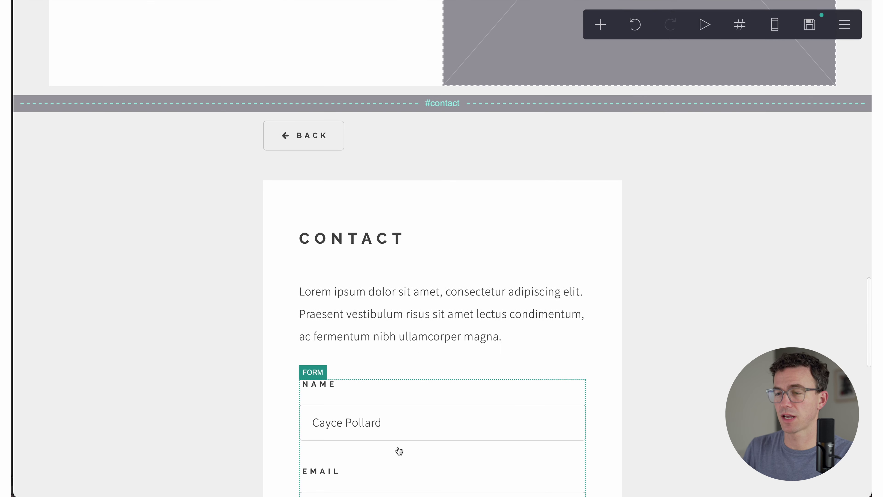
{"action": "scroll", "coordinate": [399, 450], "scroll_direction": "down", "scroll_amount": 12}
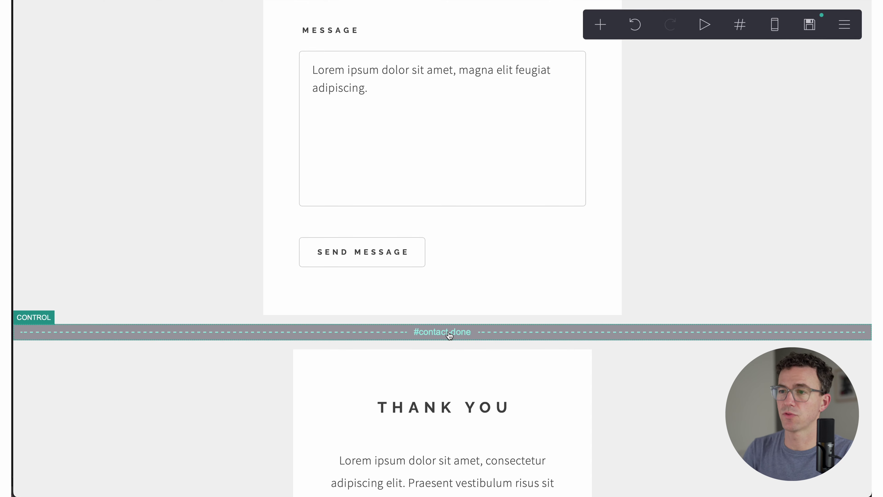
{"action": "scroll", "coordinate": [400, 301], "scroll_direction": "up", "scroll_amount": 15}
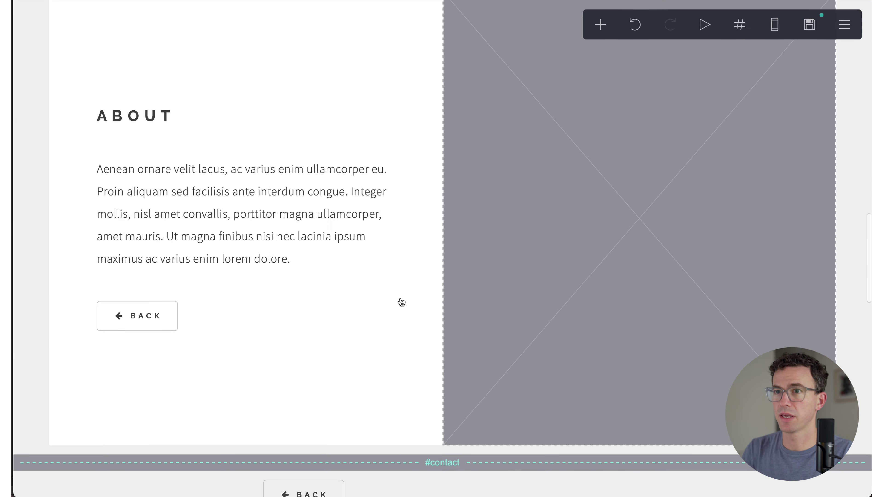
{"action": "scroll", "coordinate": [402, 302], "scroll_direction": "up", "scroll_amount": 15}
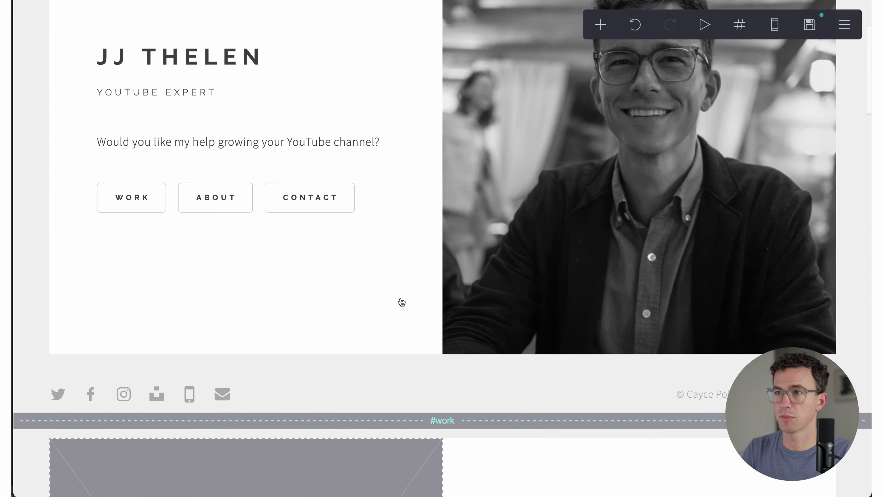
{"action": "scroll", "coordinate": [402, 302], "scroll_direction": "down", "scroll_amount": 10}
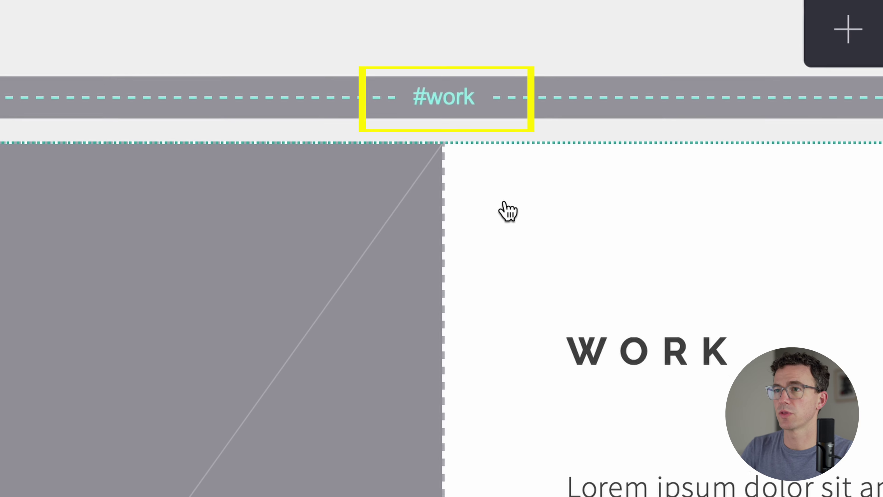
{"action": "left_click", "coordinate": [456, 104]}
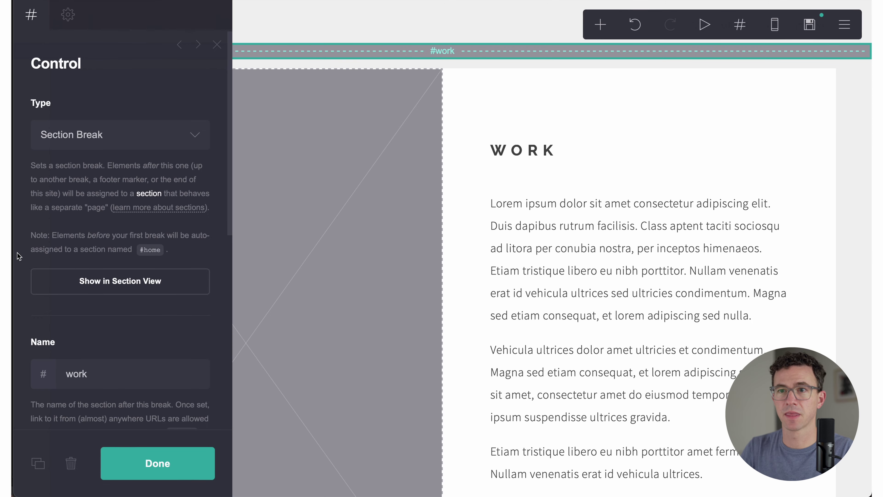
Step: Rename the work section break to channels
{"action": "left_click", "coordinate": [96, 373]}
{"action": "double_click", "coordinate": [95, 373]}
{"action": "type", "text": "channels"}
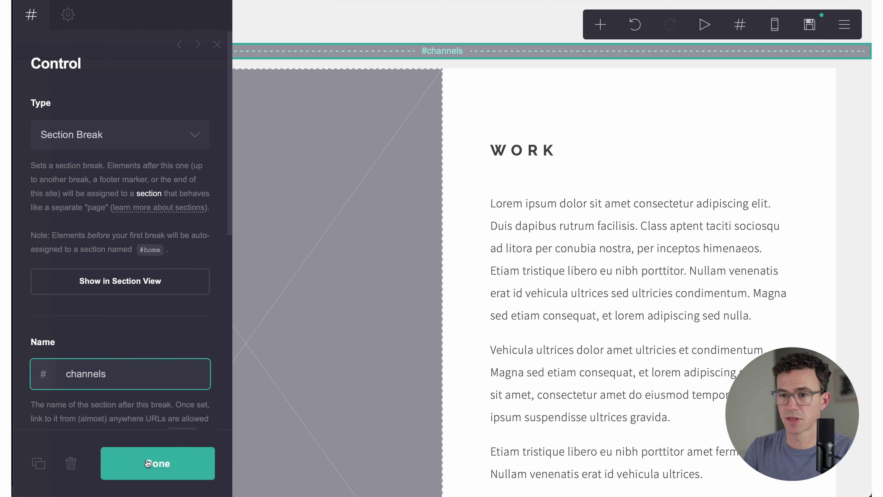
{"action": "left_click", "coordinate": [153, 463]}
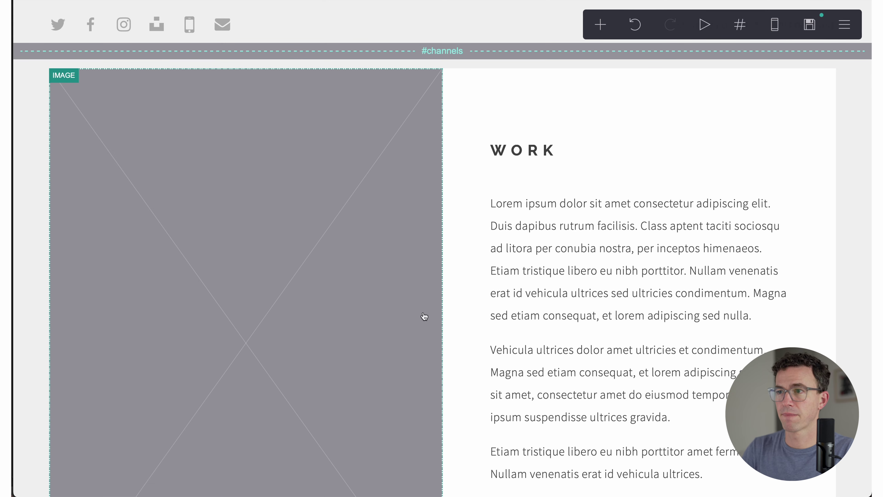
{"action": "scroll", "coordinate": [424, 316], "scroll_direction": "down", "scroll_amount": 10}
Step: Rename the about section break to course
{"action": "left_click", "coordinate": [438, 163]}
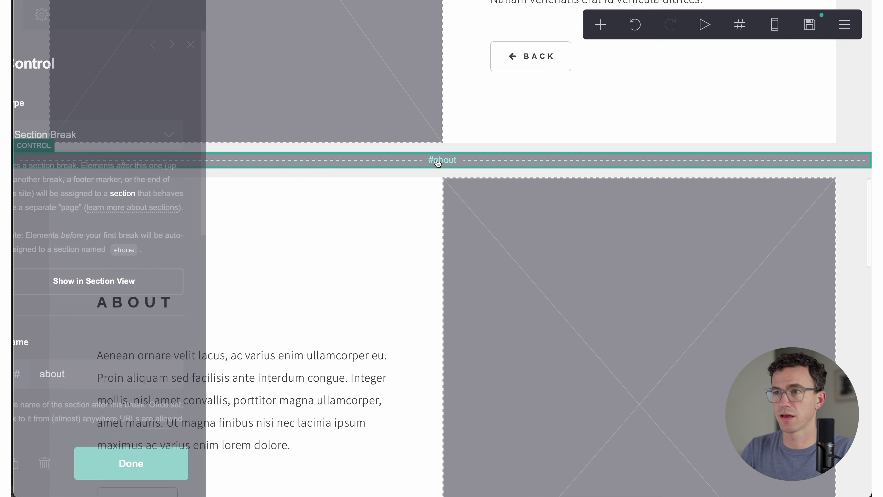
{"action": "left_click", "coordinate": [111, 377]}
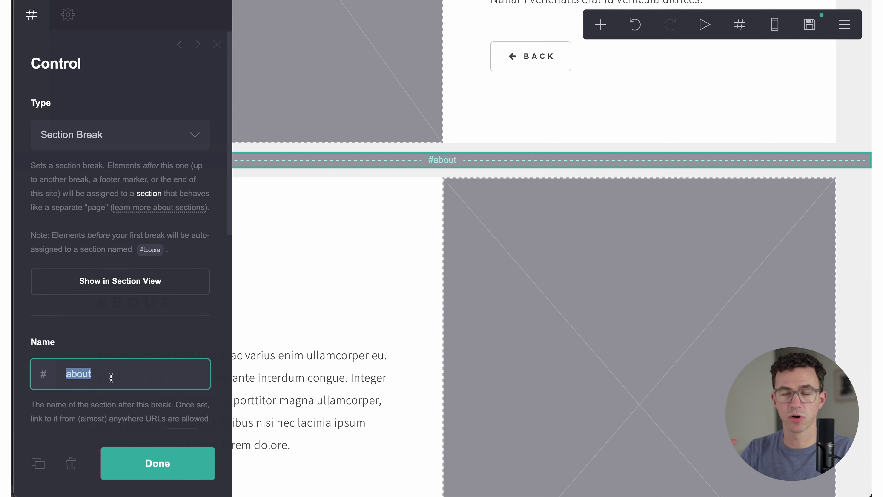
{"action": "type", "text": "course"}
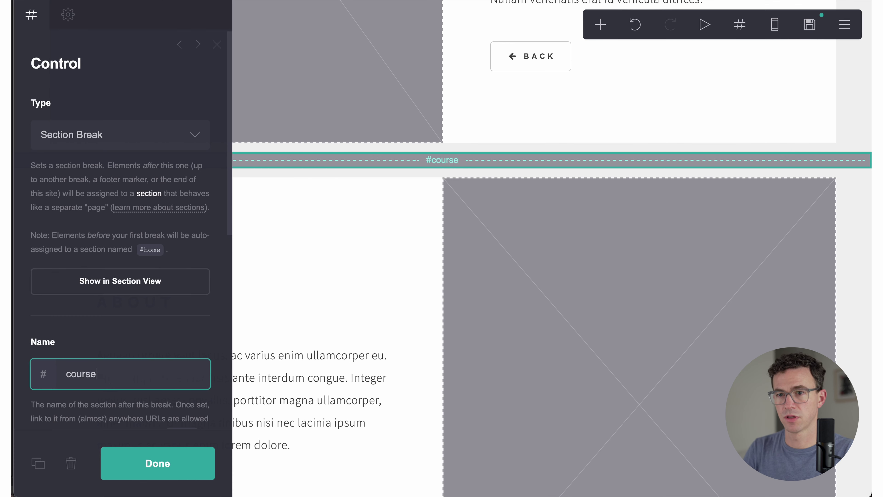
{"action": "left_click", "coordinate": [155, 463]}
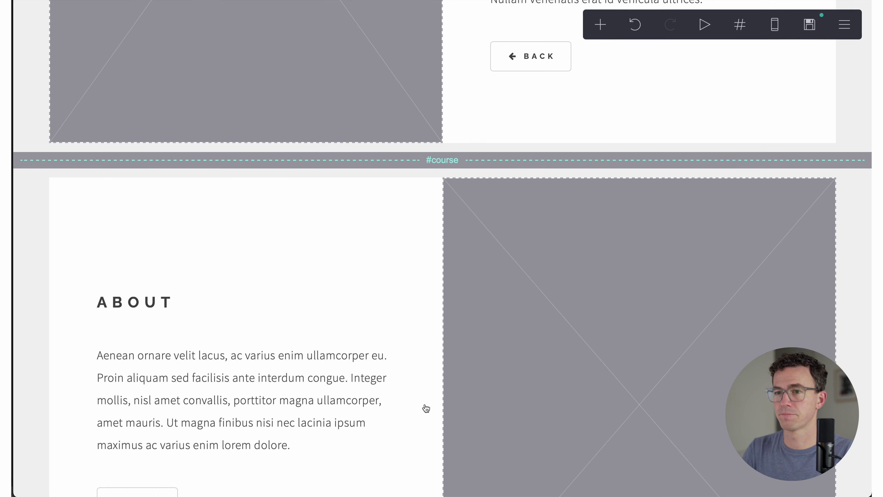
{"action": "scroll", "coordinate": [424, 408], "scroll_direction": "down", "scroll_amount": 5}
Step: Select the hero's Work heading and two-column container, then close their settings
{"action": "scroll", "coordinate": [426, 408], "scroll_direction": "down", "scroll_amount": 4}
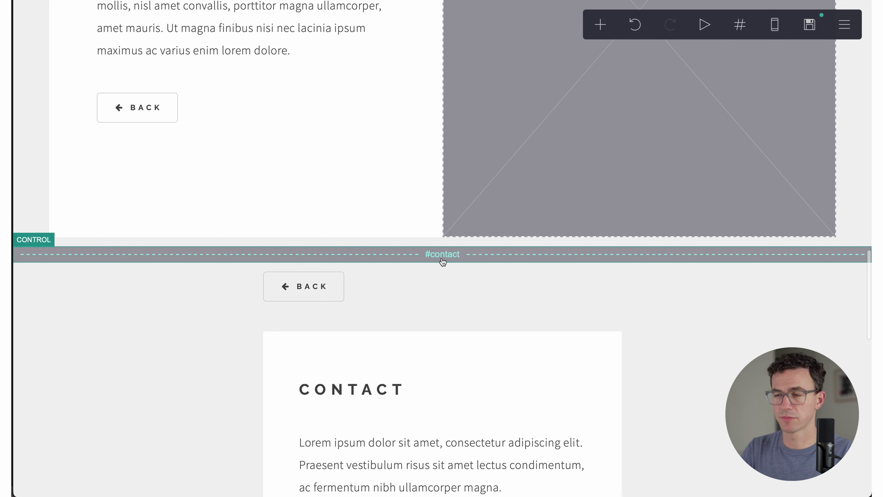
{"action": "scroll", "coordinate": [443, 262], "scroll_direction": "up", "scroll_amount": 15}
{"action": "left_click", "coordinate": [417, 116]}
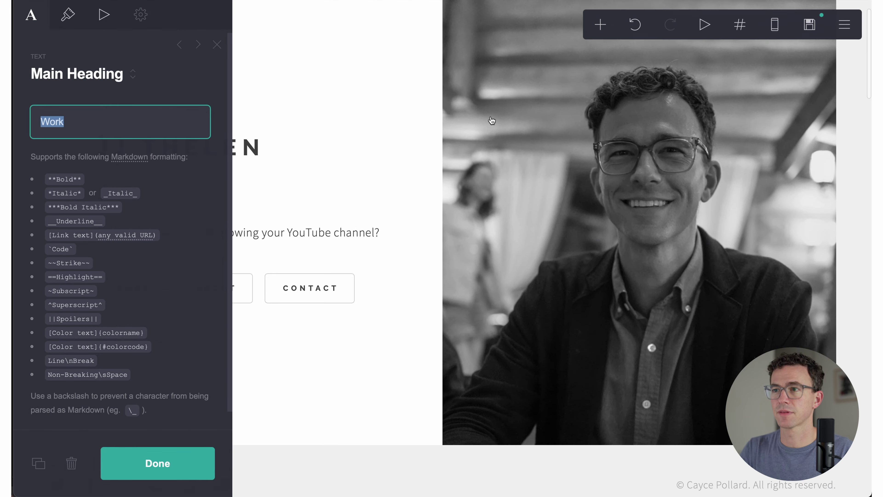
{"action": "left_click", "coordinate": [417, 116]}
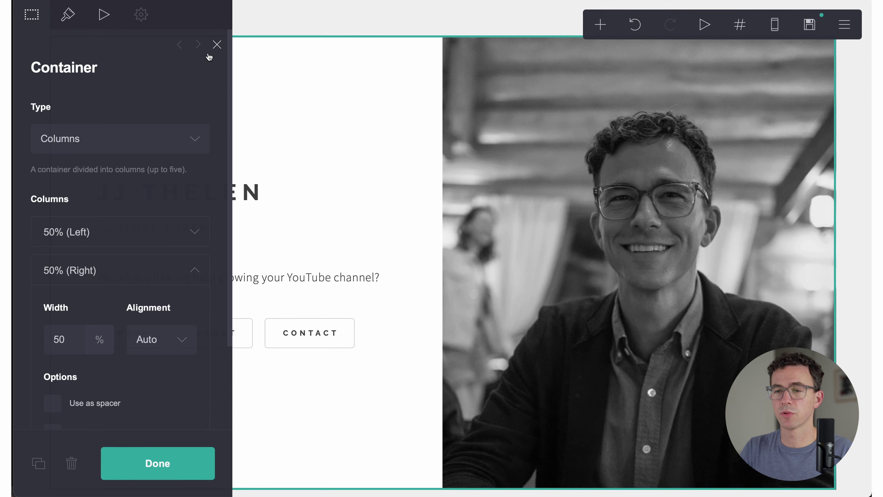
{"action": "left_click", "coordinate": [217, 46]}
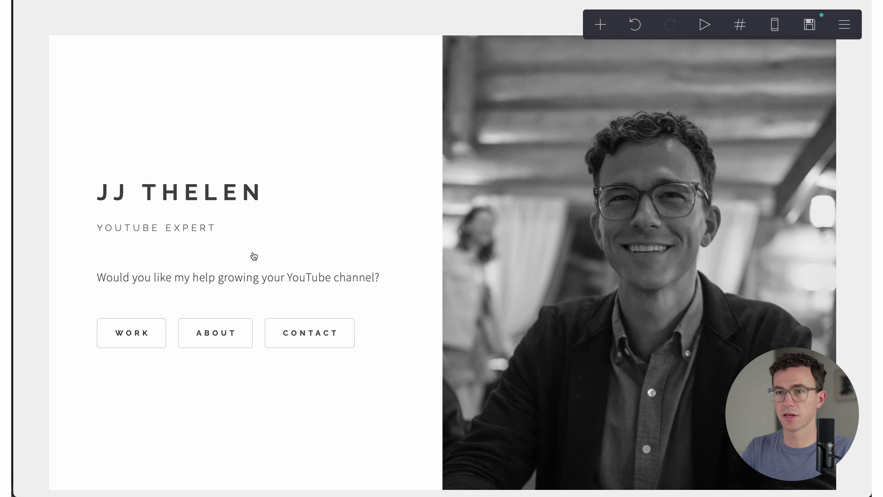
Step: Relabel the first hero button 'My YouTube Channels' and link it to #channels
{"action": "left_click", "coordinate": [132, 334]}
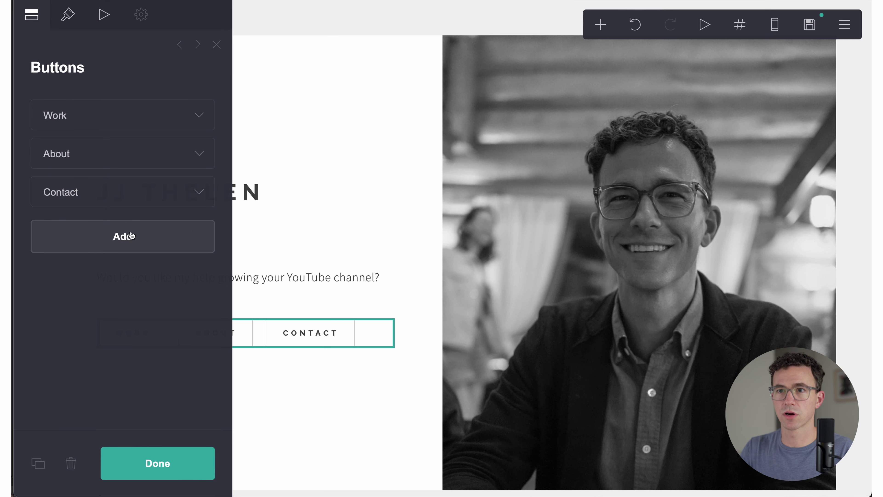
{"action": "left_click", "coordinate": [194, 116]}
{"action": "left_click", "coordinate": [114, 176]}
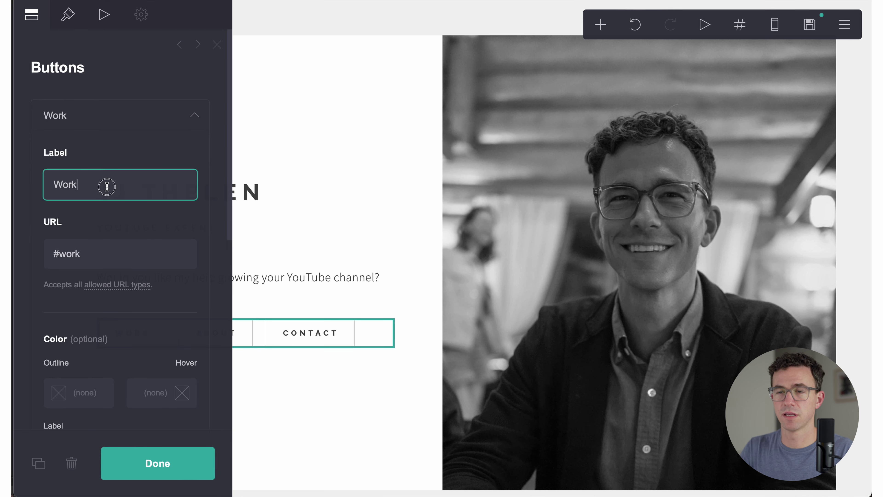
{"action": "key", "text": "super+a"}
{"action": "type", "text": "My "}
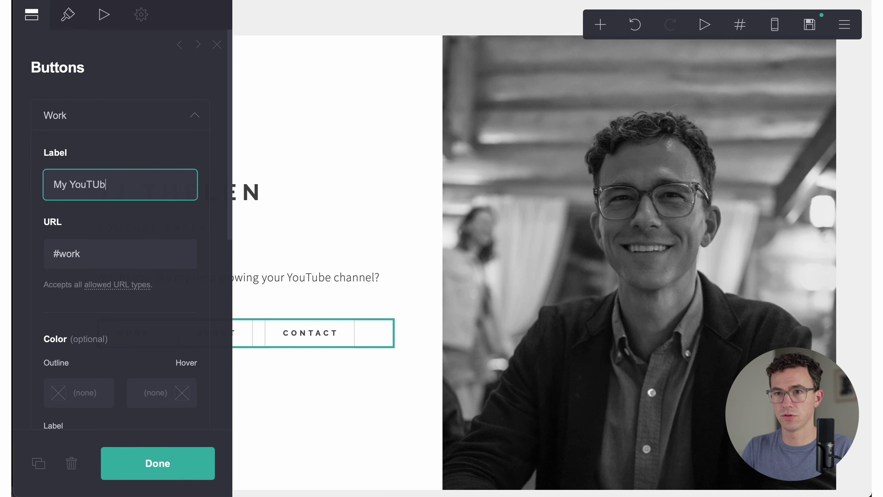
{"action": "type", "text": "YouTUbe"}
{"action": "key", "text": "BackSpace"}
{"action": "key", "text": "BackSpace"}
{"action": "key", "text": "BackSpace"}
{"action": "type", "text": "ube Channels"}
{"action": "left_click", "coordinate": [105, 257]}
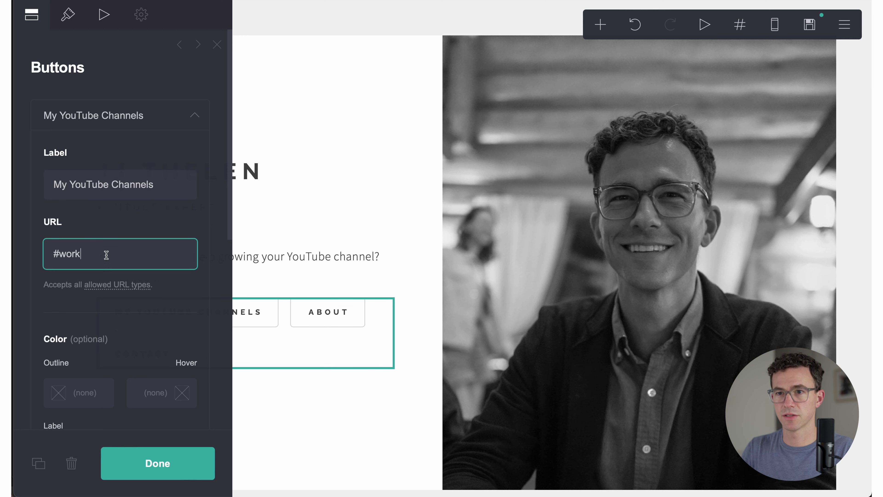
{"action": "key", "text": "super+a"}
{"action": "type", "text": "#c"}
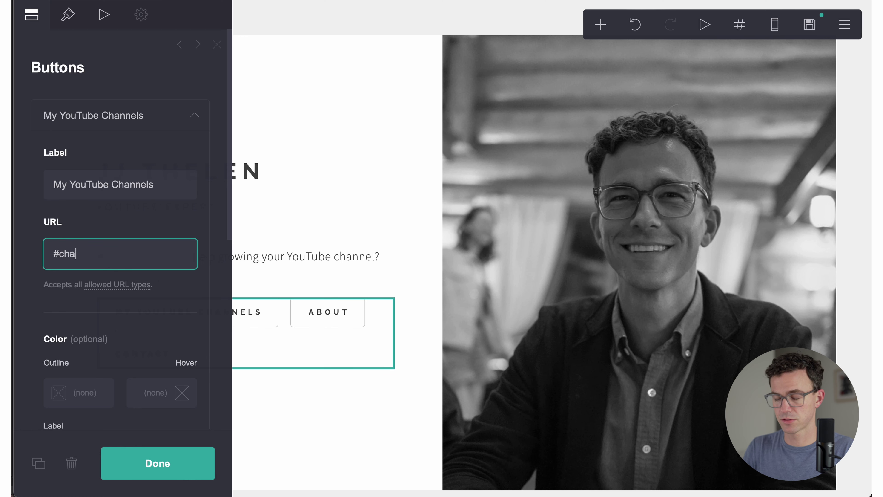
{"action": "type", "text": "hannels"}
{"action": "left_click", "coordinate": [157, 463]}
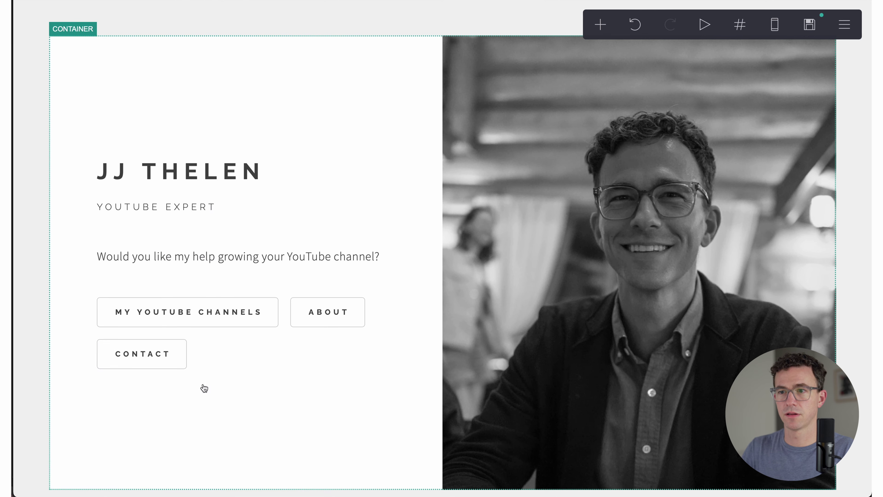
Step: Relabel the About button Channel Launch Roadmap and point its link at #course
{"action": "left_click", "coordinate": [325, 322]}
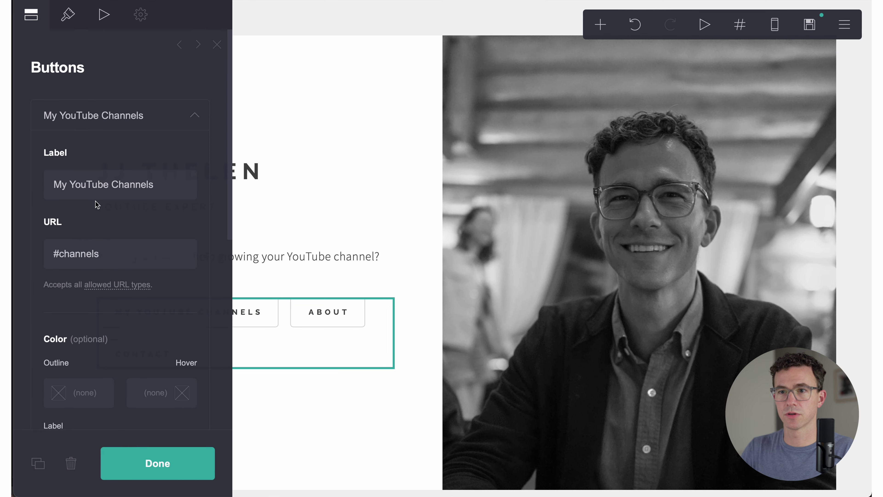
{"action": "scroll", "coordinate": [94, 299], "scroll_direction": "down", "scroll_amount": 10}
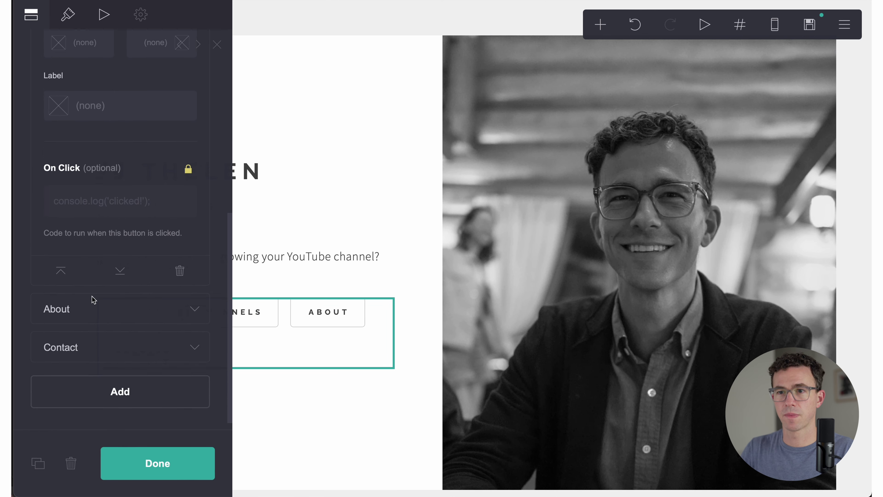
{"action": "left_click", "coordinate": [189, 306]}
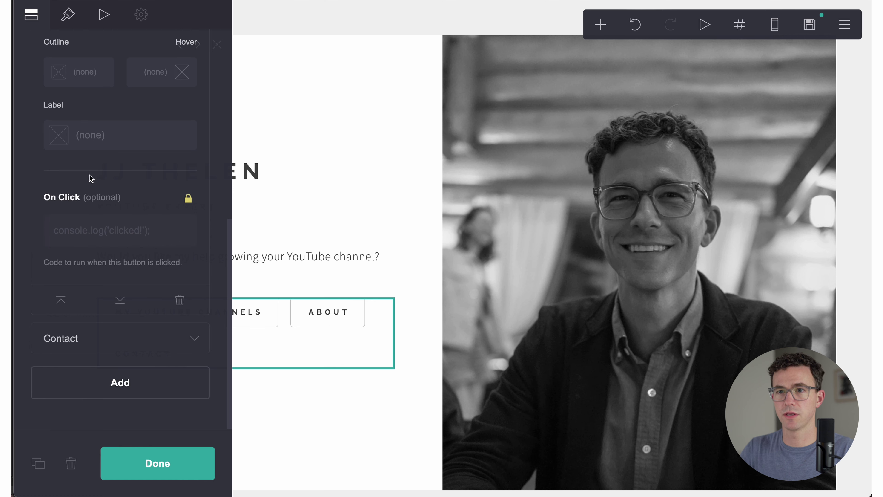
{"action": "scroll", "coordinate": [86, 220], "scroll_direction": "up", "scroll_amount": 7}
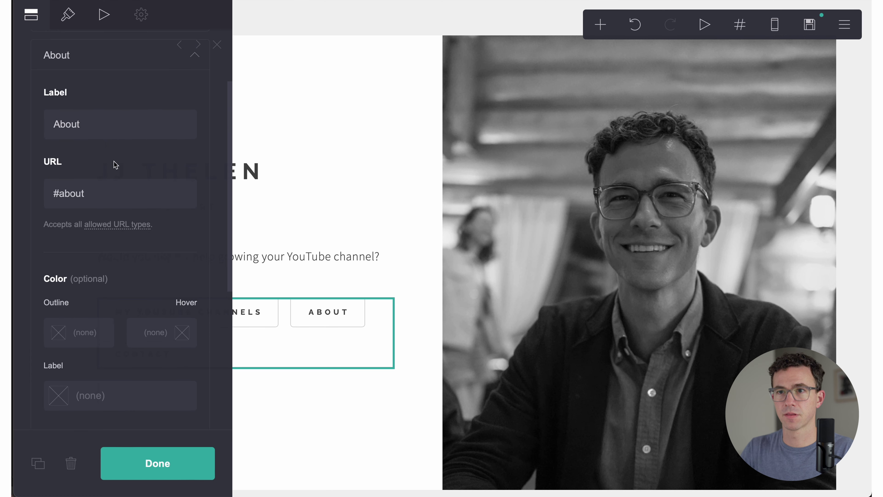
{"action": "left_click", "coordinate": [117, 130]}
{"action": "key", "text": "super+a"}
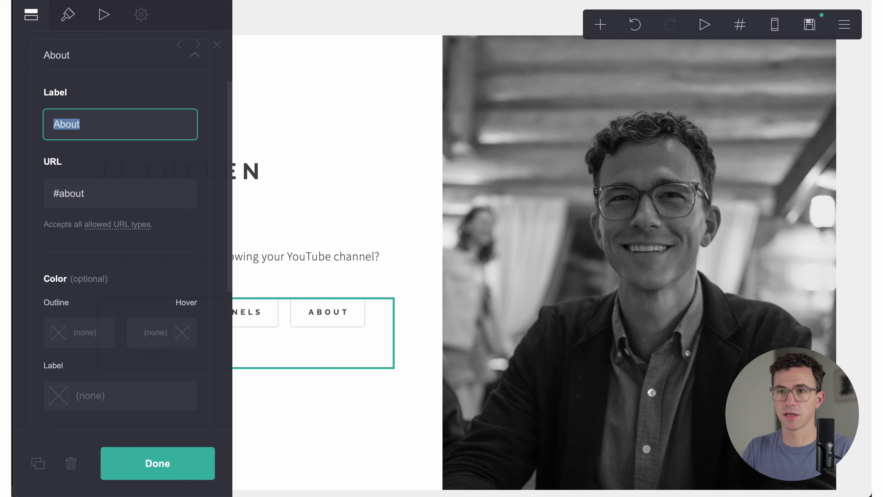
{"action": "type", "text": "Channel Launch Roadmap"}
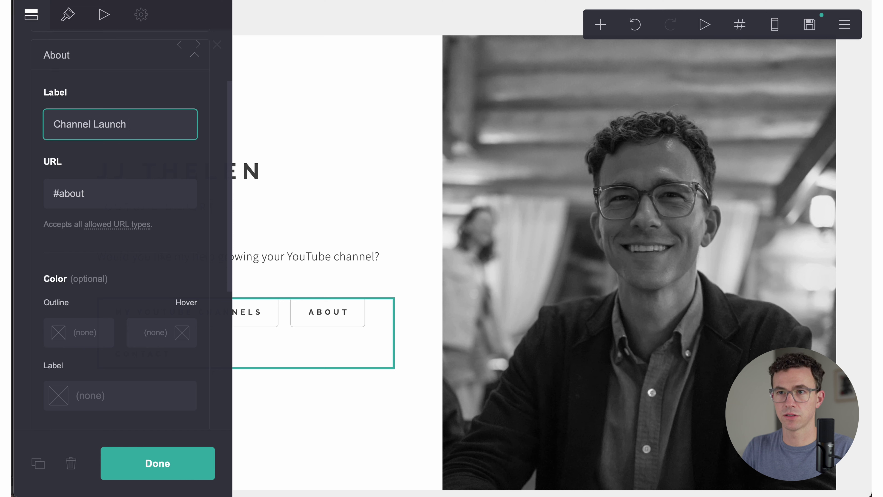
{"action": "double_click", "coordinate": [89, 194]}
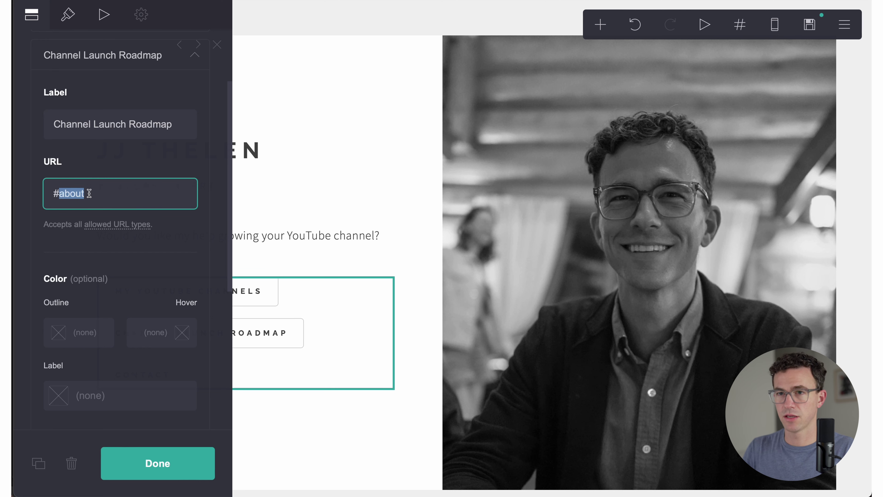
{"action": "key", "text": "BackSpace"}
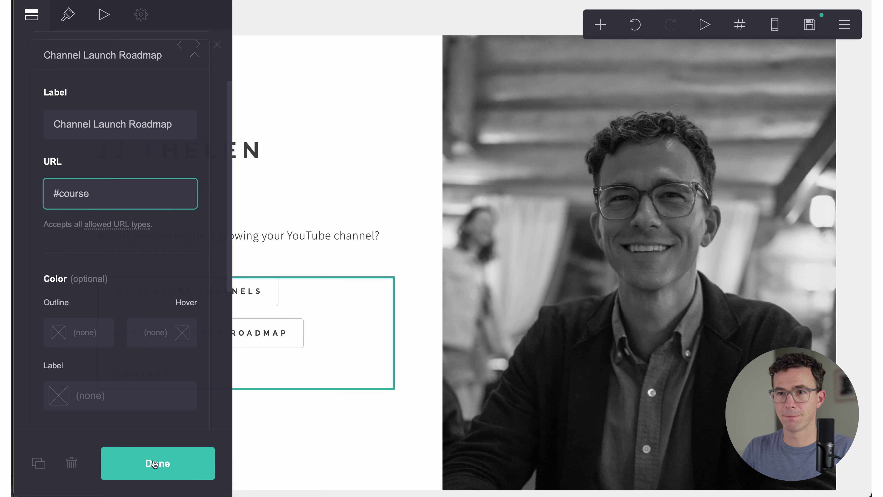
Step: Rename the Contact button to 'Work with Me' and apply the button changes
{"action": "scroll", "coordinate": [133, 380], "scroll_direction": "down", "scroll_amount": 5}
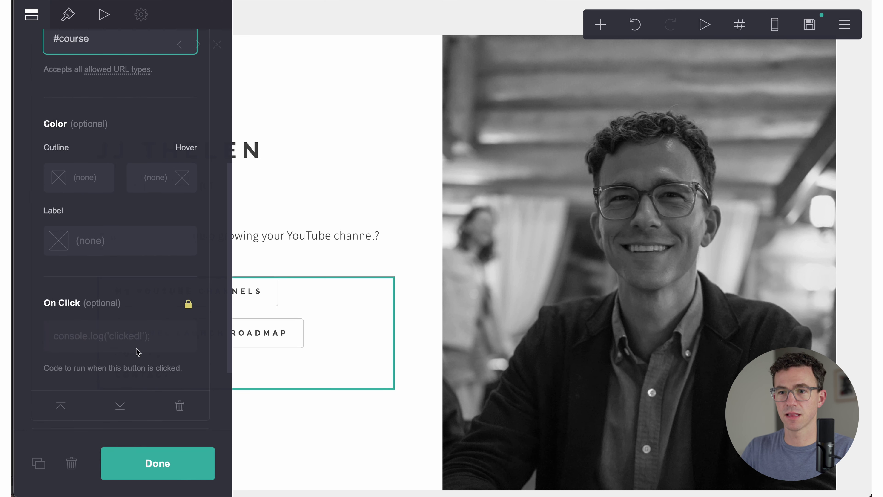
{"action": "scroll", "coordinate": [146, 336], "scroll_direction": "up", "scroll_amount": 2}
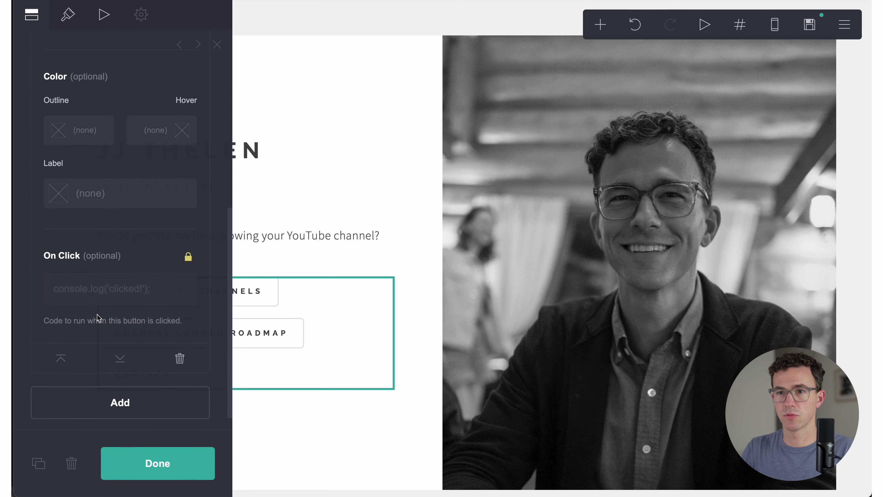
{"action": "scroll", "coordinate": [105, 250], "scroll_direction": "up", "scroll_amount": 10}
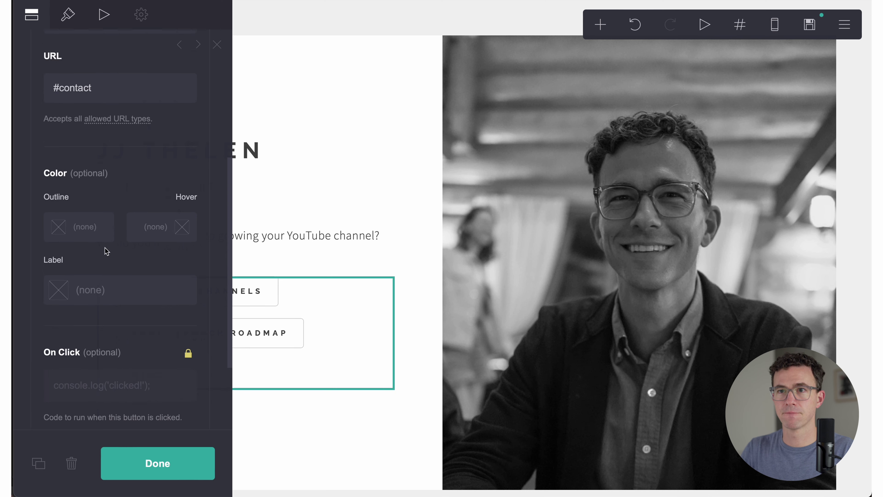
{"action": "double_click", "coordinate": [105, 143]}
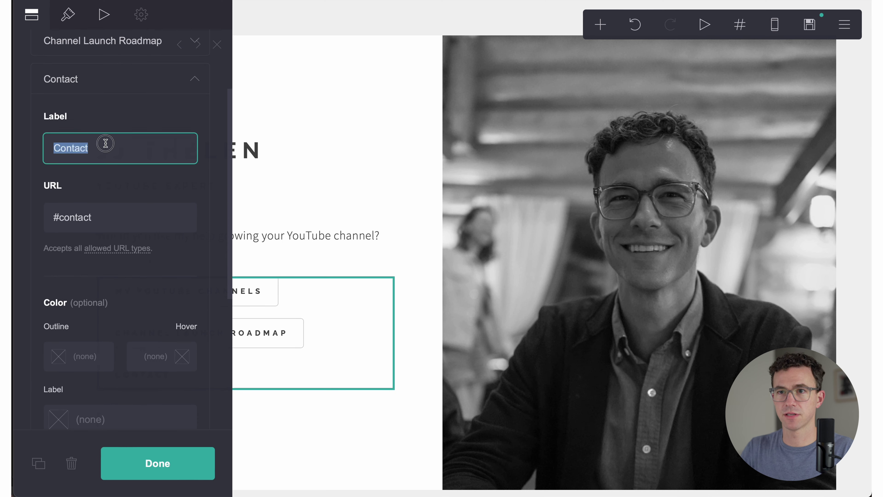
{"action": "type", "text": "Work"}
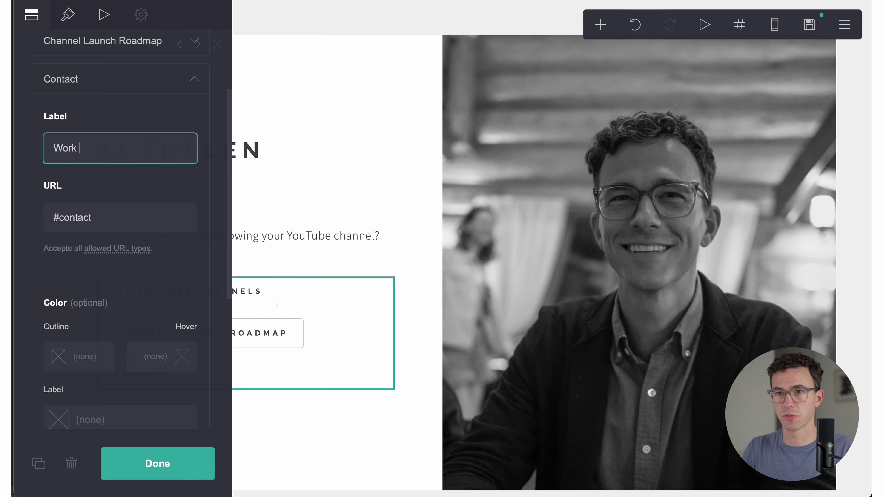
{"action": "type", "text": " with Me"}
{"action": "left_click", "coordinate": [157, 465]}
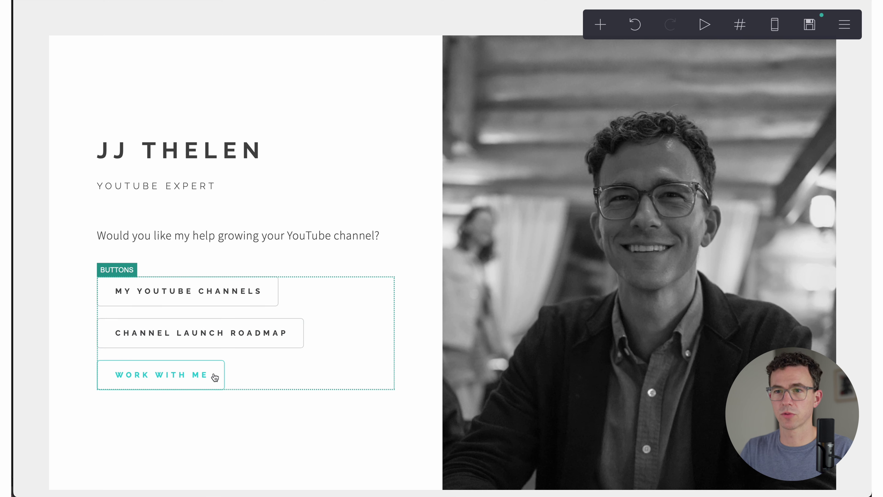
Step: Try solid-filled hero buttons, return them to outline style, and leave corner rounding off
{"action": "left_click", "coordinate": [234, 363]}
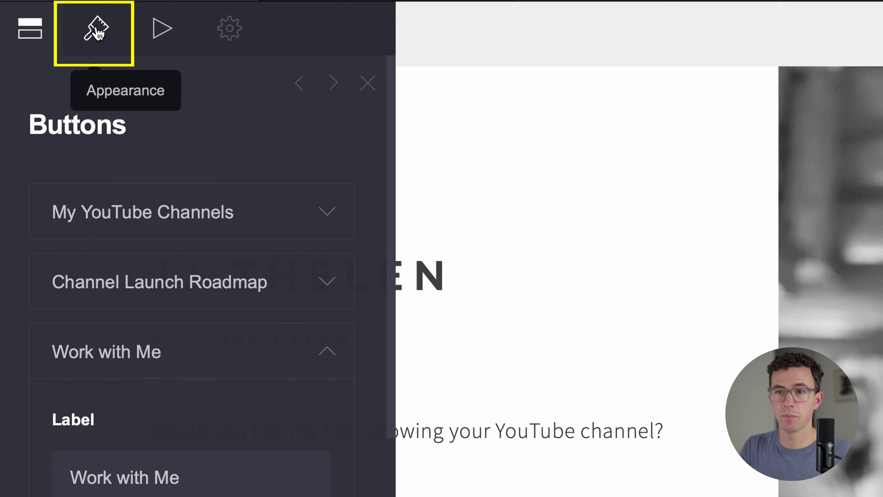
{"action": "left_click", "coordinate": [97, 33]}
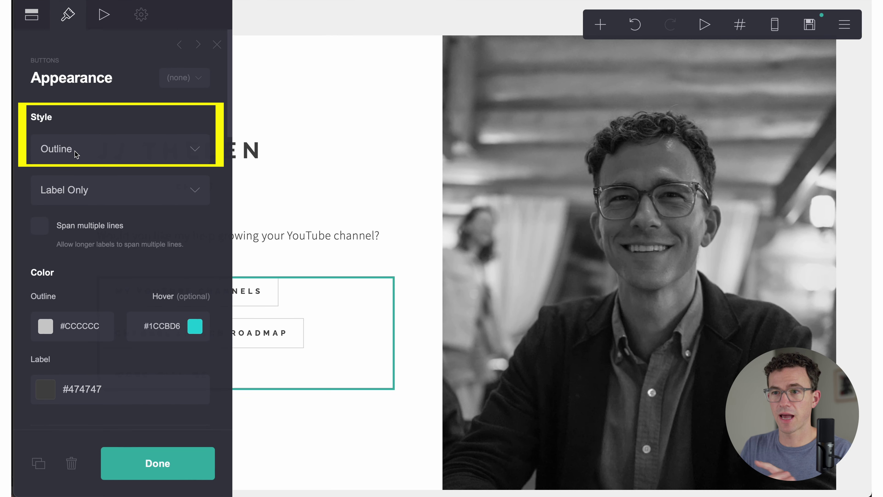
{"action": "left_click", "coordinate": [77, 154]}
{"action": "left_click", "coordinate": [77, 129]}
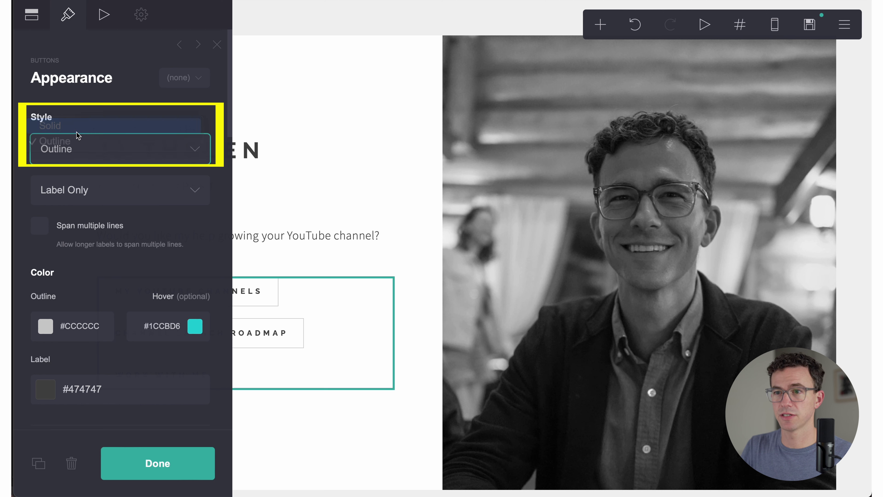
{"action": "left_click", "coordinate": [133, 151]}
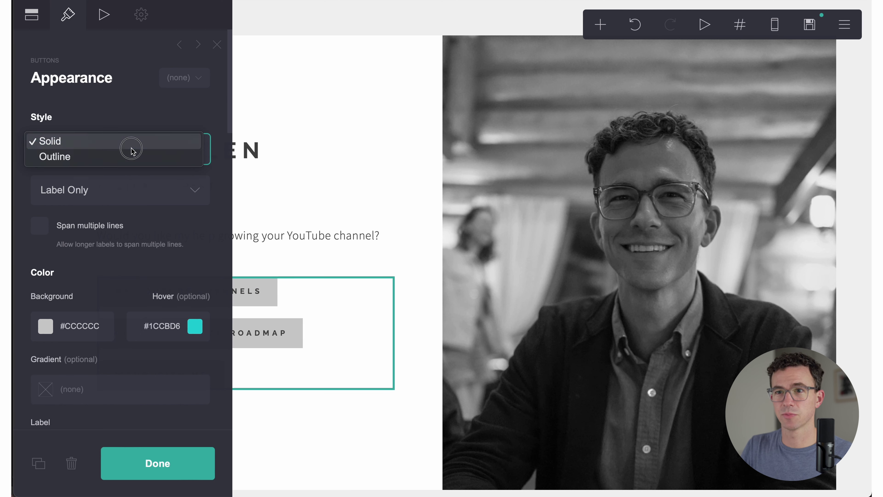
{"action": "left_click", "coordinate": [106, 161]}
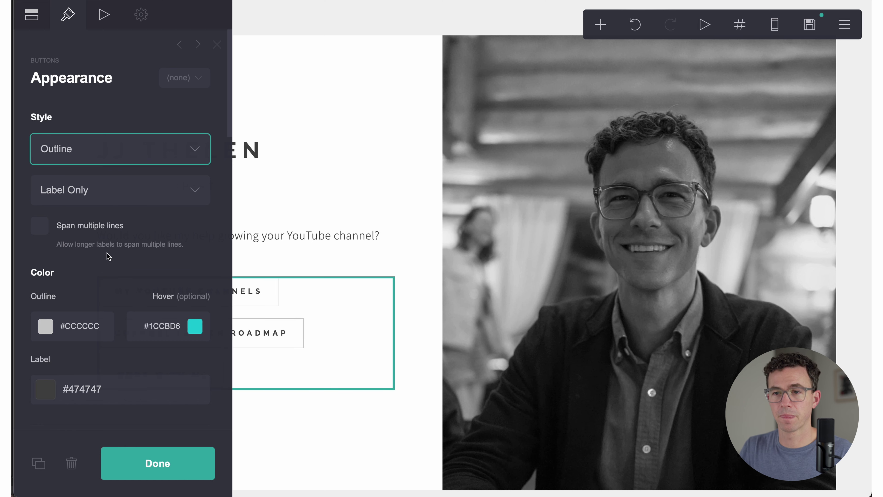
{"action": "scroll", "coordinate": [109, 257], "scroll_direction": "down", "scroll_amount": 10}
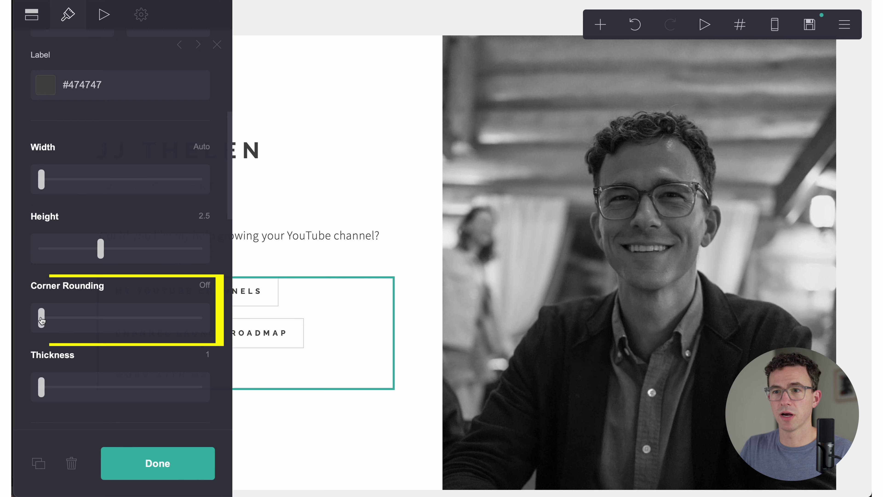
{"action": "left_click_drag", "start_coordinate": [41, 318], "coordinate": [21, 315]}
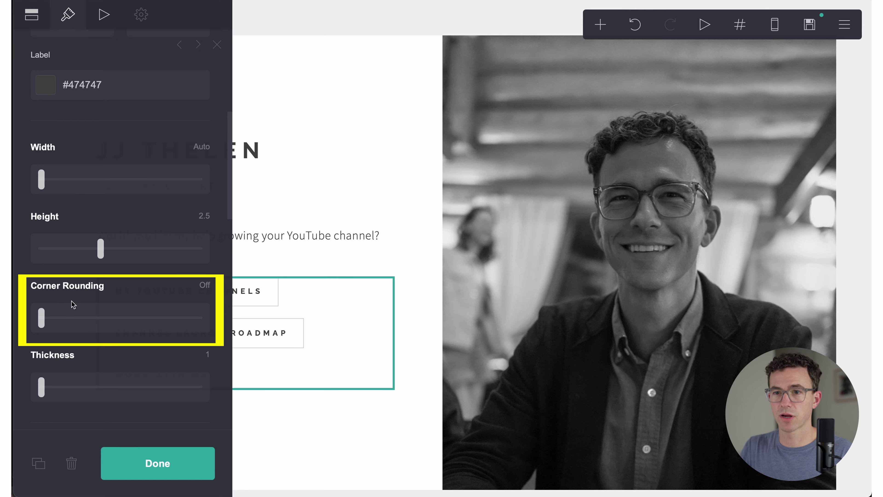
{"action": "left_click", "coordinate": [158, 463]}
Step: Remove the Mobile and Unsplash footer icons and move Instagram to the top of the list
{"action": "scroll", "coordinate": [188, 409], "scroll_direction": "down", "scroll_amount": 3}
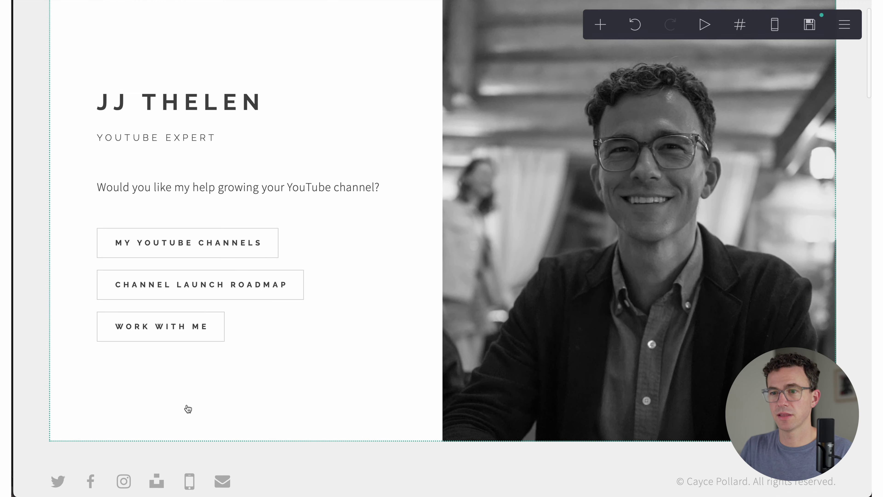
{"action": "scroll", "coordinate": [187, 409], "scroll_direction": "up", "scroll_amount": 2}
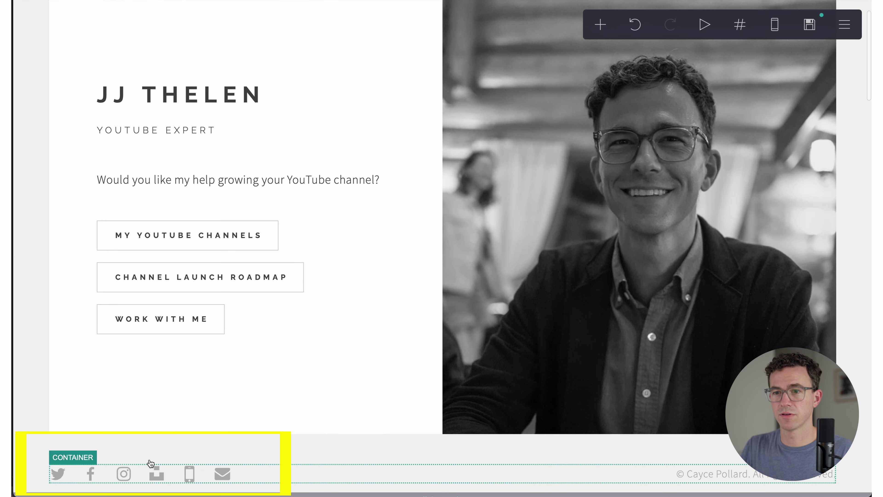
{"action": "left_click", "coordinate": [152, 472]}
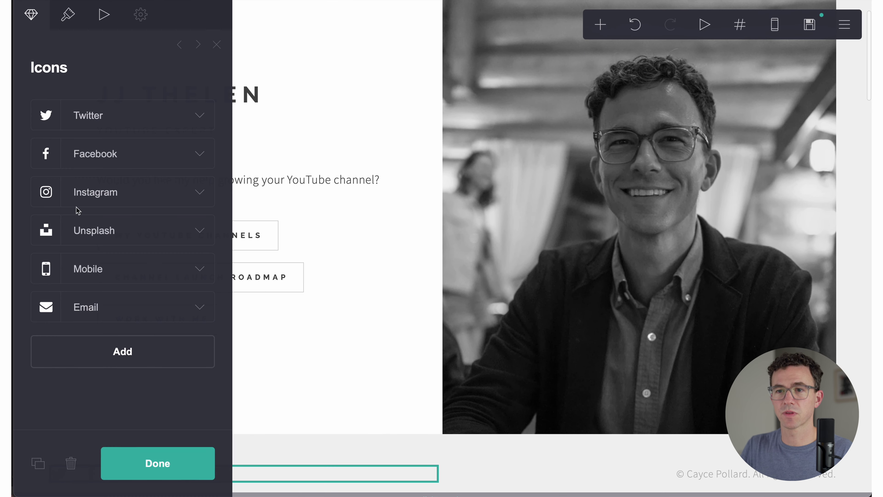
{"action": "left_click", "coordinate": [199, 271]}
{"action": "scroll", "coordinate": [169, 285], "scroll_direction": "down", "scroll_amount": 6}
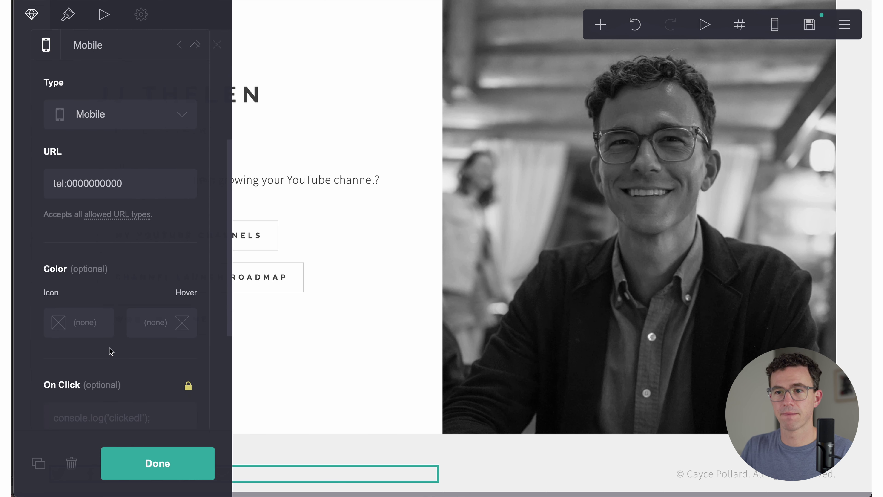
{"action": "scroll", "coordinate": [111, 351], "scroll_direction": "down", "scroll_amount": 4}
{"action": "left_click", "coordinate": [178, 394]}
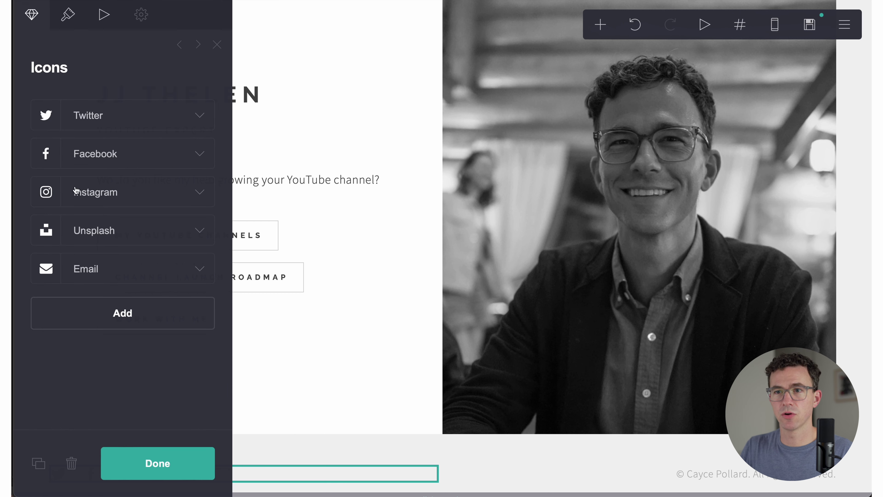
{"action": "left_click_drag", "start_coordinate": [46, 191], "coordinate": [49, 98]}
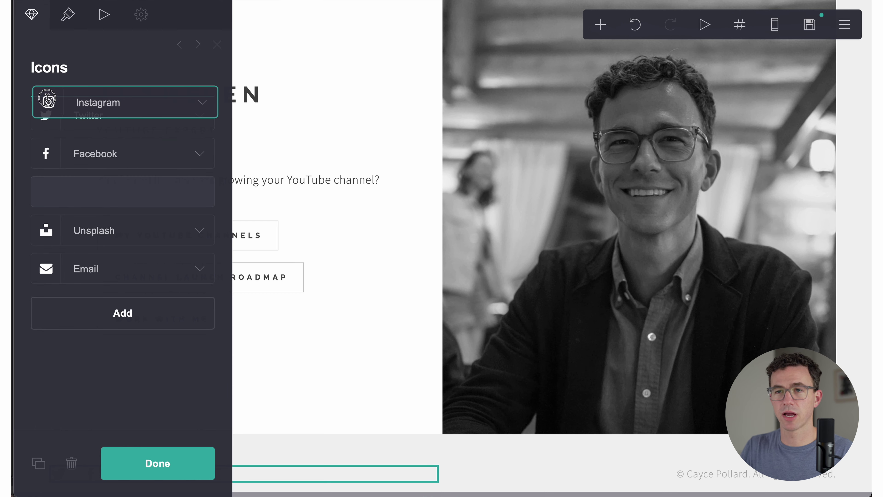
{"action": "left_click_drag", "start_coordinate": [48, 99], "coordinate": [49, 101]}
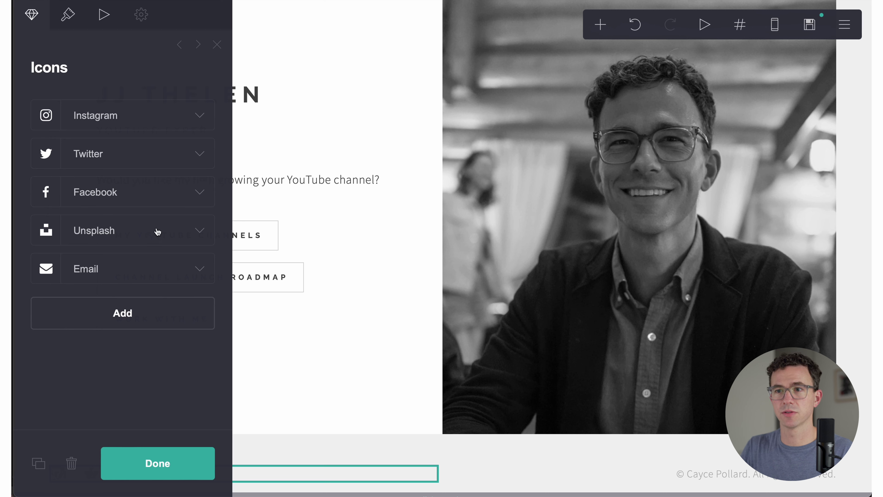
{"action": "left_click", "coordinate": [201, 230]}
{"action": "scroll", "coordinate": [158, 300], "scroll_direction": "down", "scroll_amount": 10}
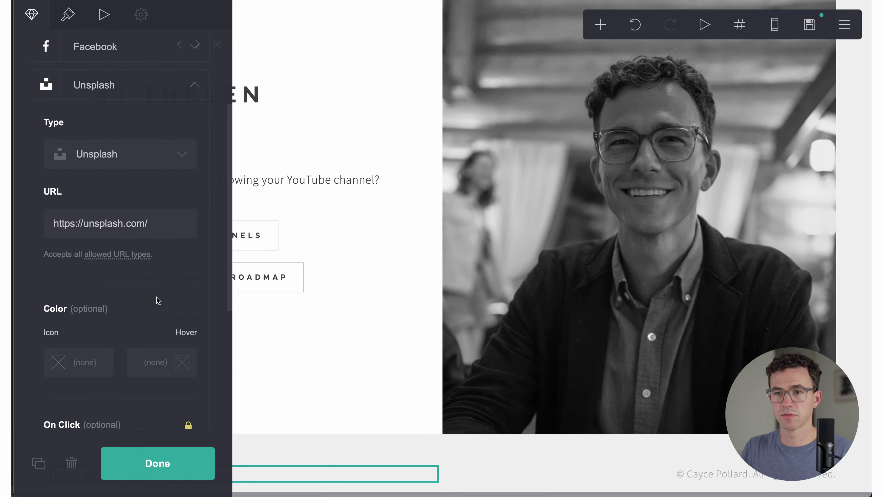
{"action": "left_click", "coordinate": [179, 313]}
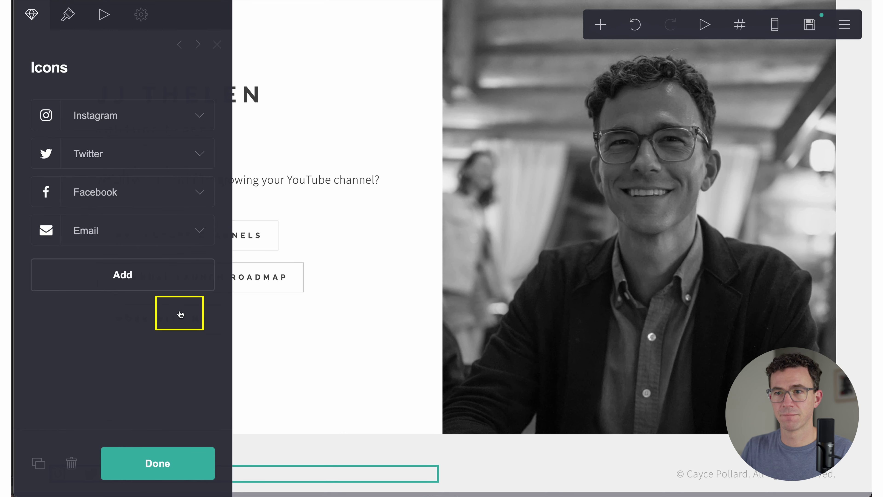
Step: Link the Instagram and Twitter icons to the owner's profile username
{"action": "left_click", "coordinate": [127, 112]}
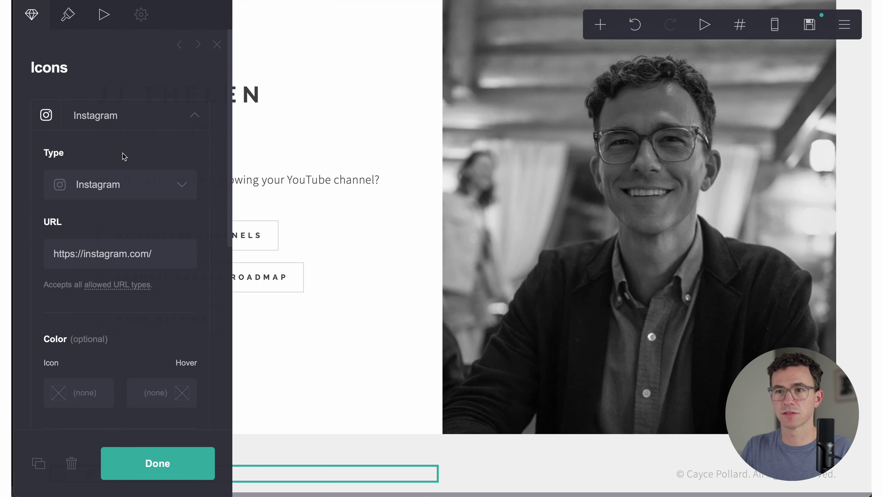
{"action": "left_click", "coordinate": [156, 253]}
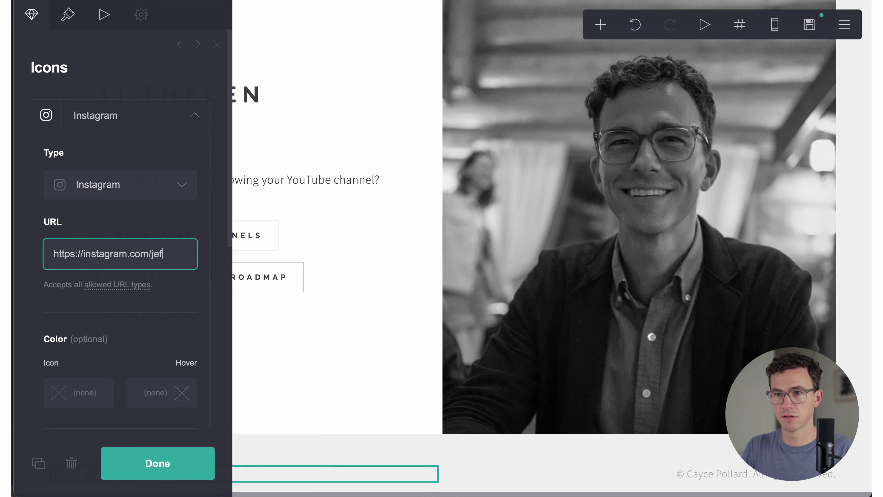
{"action": "type", "text": "jeffthelen"}
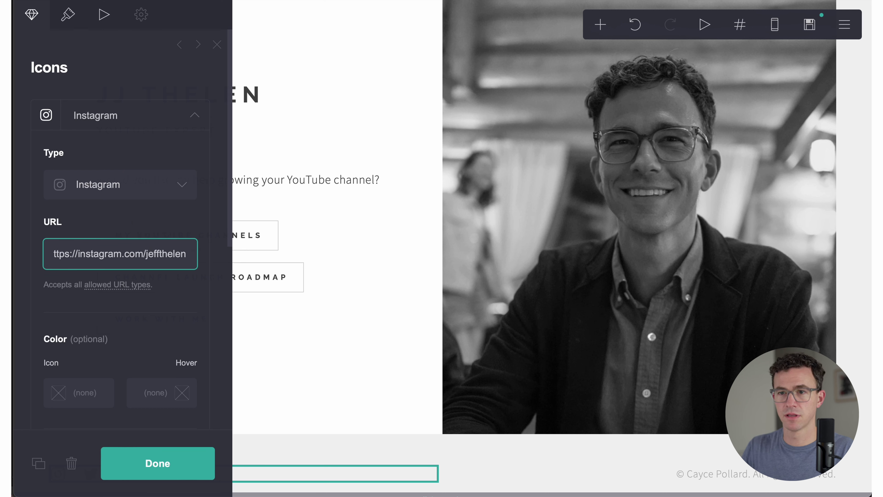
{"action": "scroll", "coordinate": [153, 273], "scroll_direction": "down", "scroll_amount": 8}
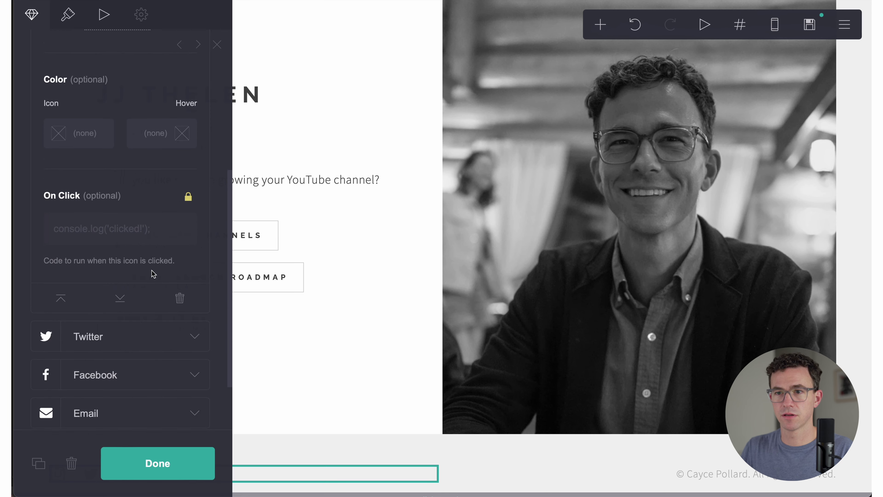
{"action": "left_click", "coordinate": [191, 331]}
{"action": "scroll", "coordinate": [114, 244], "scroll_direction": "up", "scroll_amount": 4}
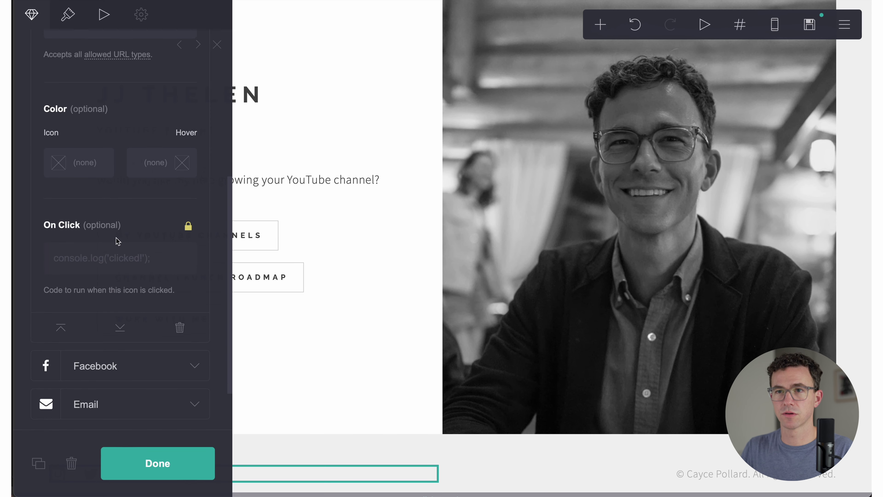
{"action": "scroll", "coordinate": [132, 216], "scroll_direction": "up", "scroll_amount": 2}
{"action": "left_click", "coordinate": [148, 173]}
{"action": "type", "text": "jeffthelen"}
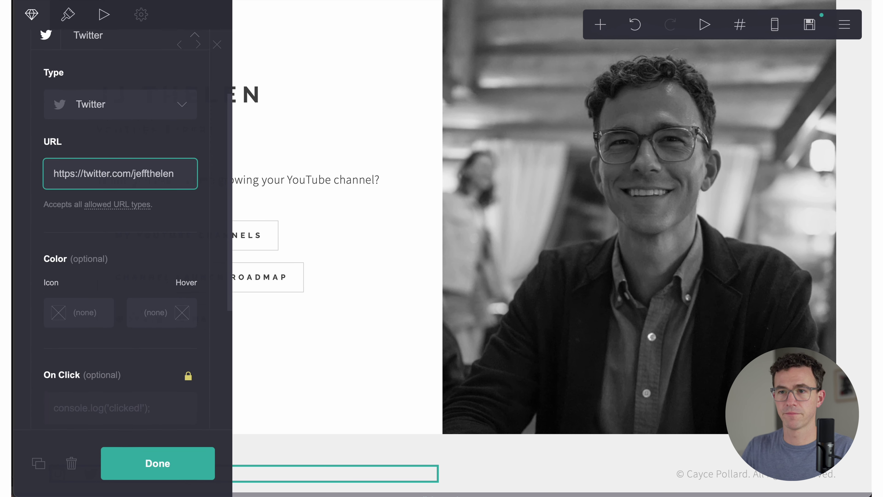
Step: Check the Facebook link and point the Email icon's mailto link at the contact address
{"action": "scroll", "coordinate": [138, 225], "scroll_direction": "down", "scroll_amount": 10}
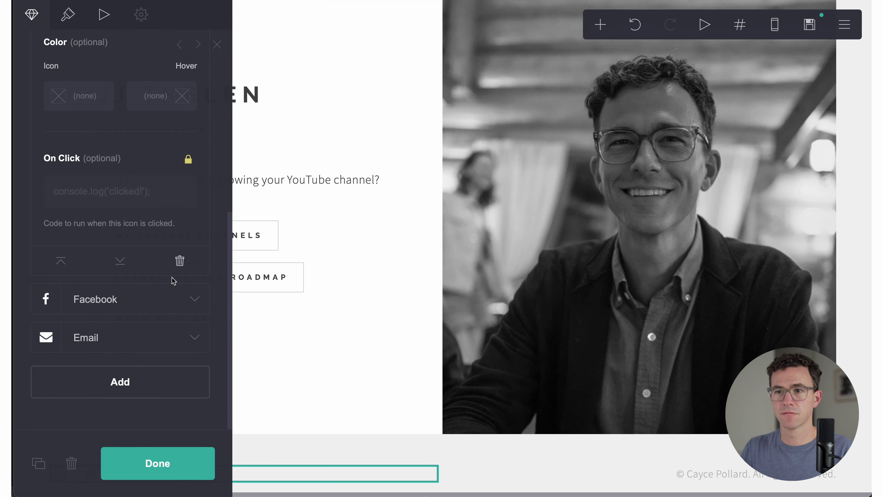
{"action": "left_click", "coordinate": [187, 299]}
{"action": "scroll", "coordinate": [92, 192], "scroll_direction": "up", "scroll_amount": 9}
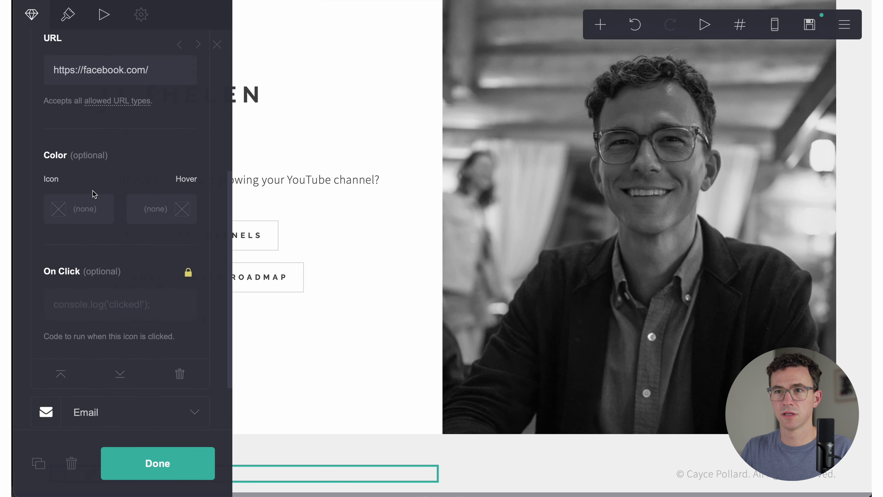
{"action": "left_click", "coordinate": [166, 153]}
{"action": "scroll", "coordinate": [157, 181], "scroll_direction": "down", "scroll_amount": 9}
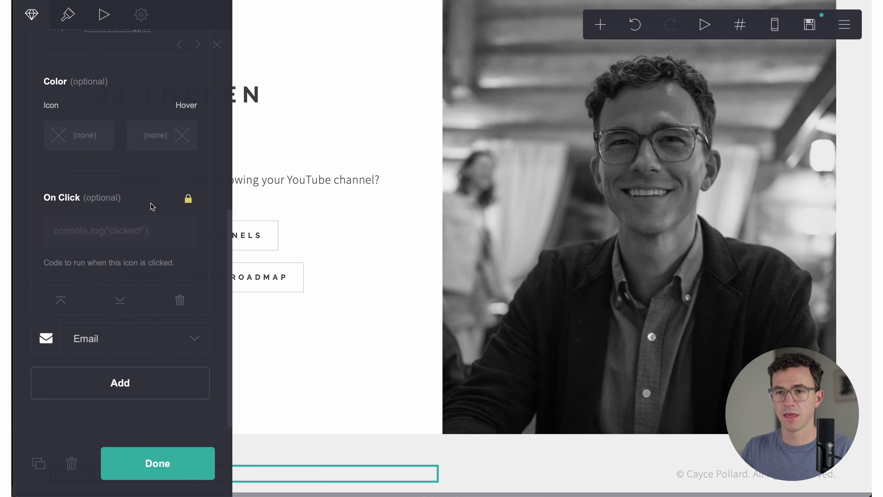
{"action": "left_click", "coordinate": [129, 341]}
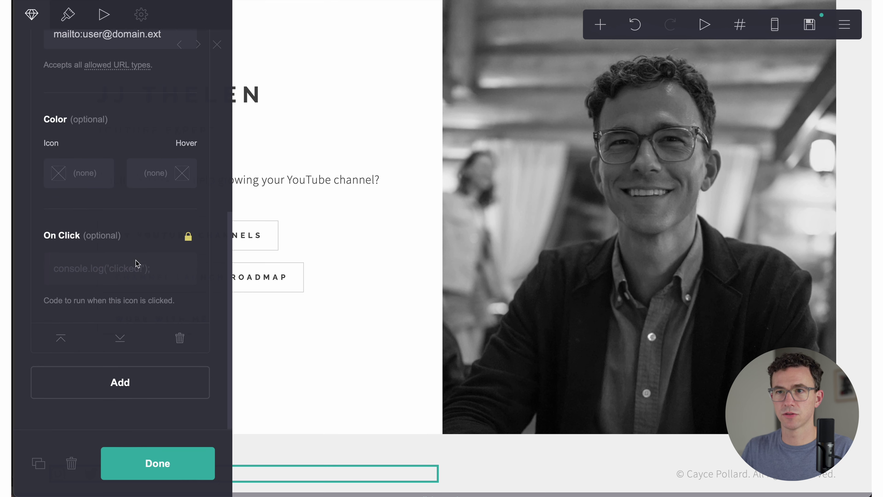
{"action": "scroll", "coordinate": [136, 263], "scroll_direction": "up", "scroll_amount": 5}
{"action": "left_click", "coordinate": [138, 195]}
{"action": "key", "text": "super+v"}
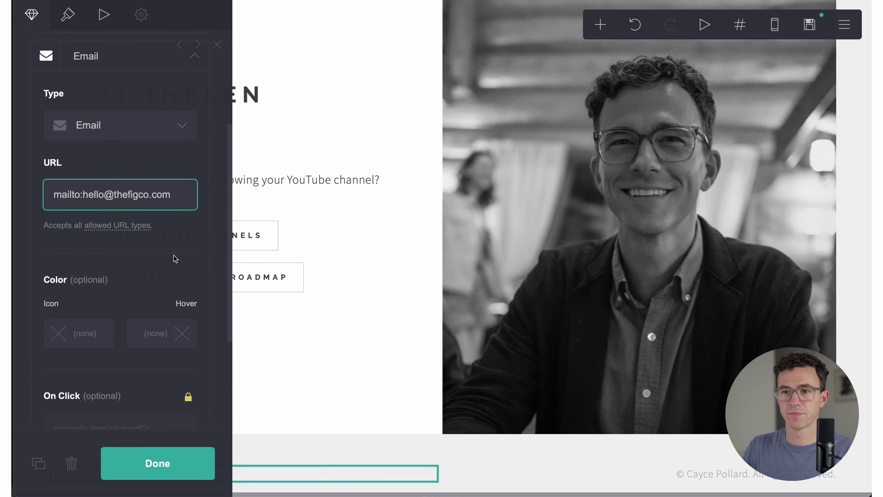
{"action": "left_click", "coordinate": [166, 456]}
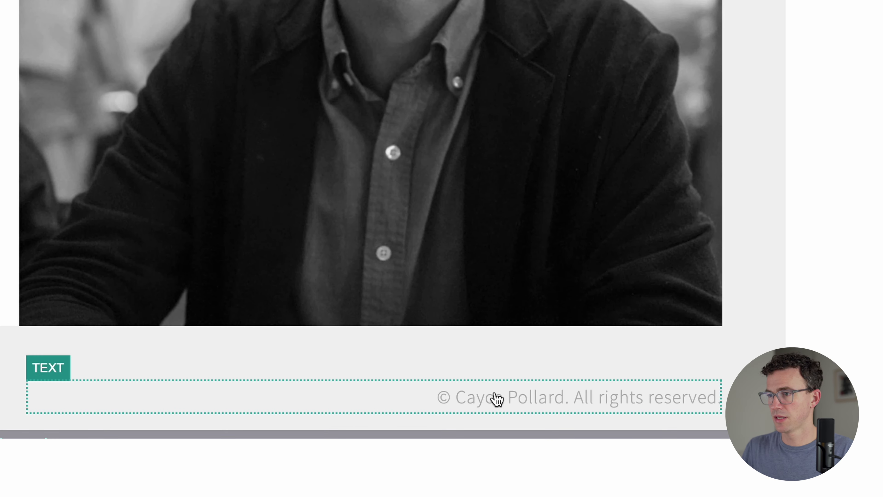
Step: Replace the placeholder name in the footer copyright line with the site owner's name
{"action": "left_click", "coordinate": [498, 399]}
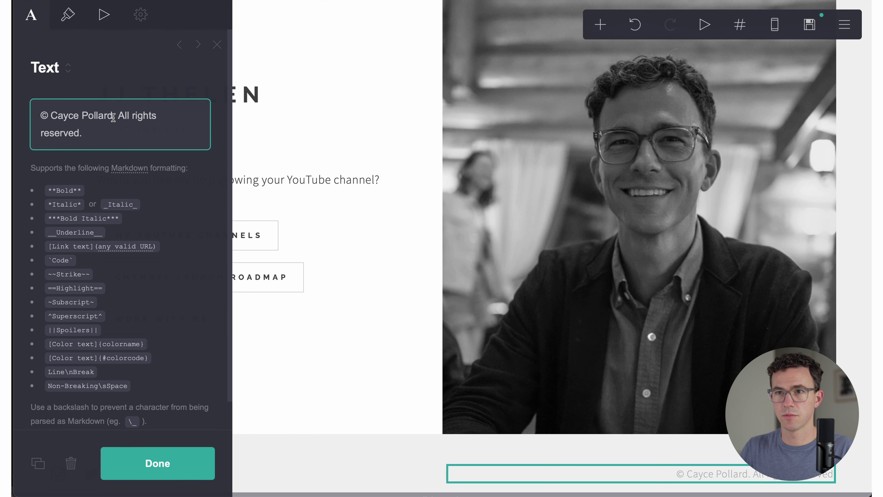
{"action": "left_click_drag", "start_coordinate": [113, 115], "coordinate": [50, 115]}
{"action": "type", "text": "JJ Thelen"}
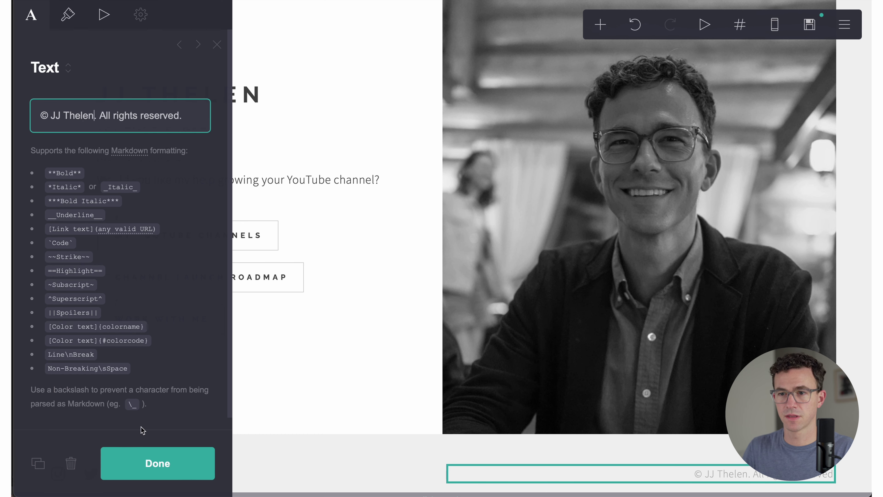
{"action": "left_click", "coordinate": [166, 458]}
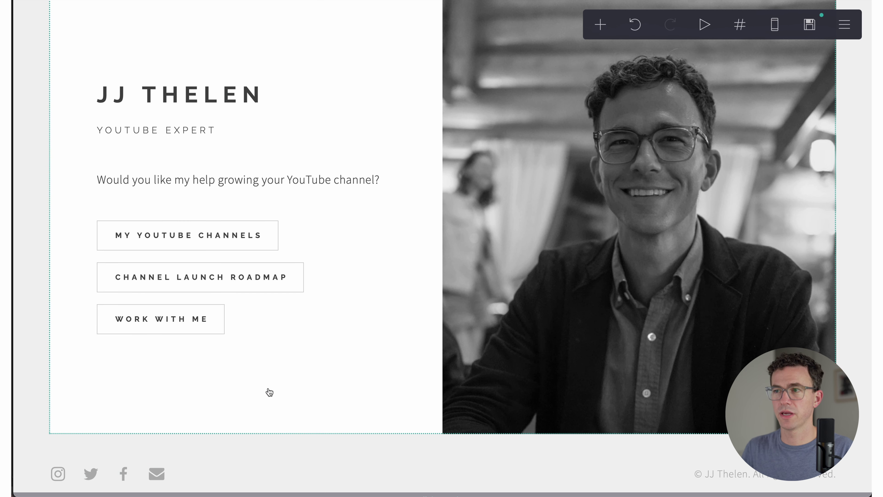
Step: Change the channels heading from WORK to 'my YouTube channels' and delete the lorem ipsum paragraph
{"action": "scroll", "coordinate": [270, 392], "scroll_direction": "down", "scroll_amount": 10}
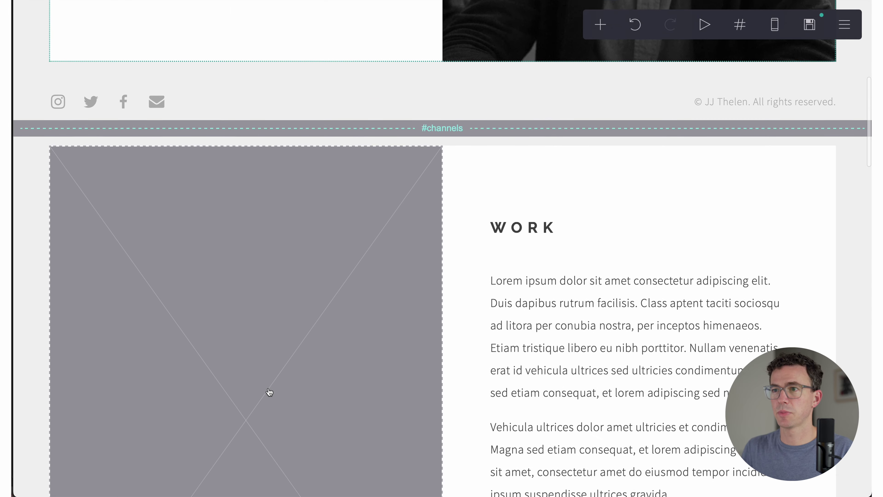
{"action": "left_click", "coordinate": [518, 183]}
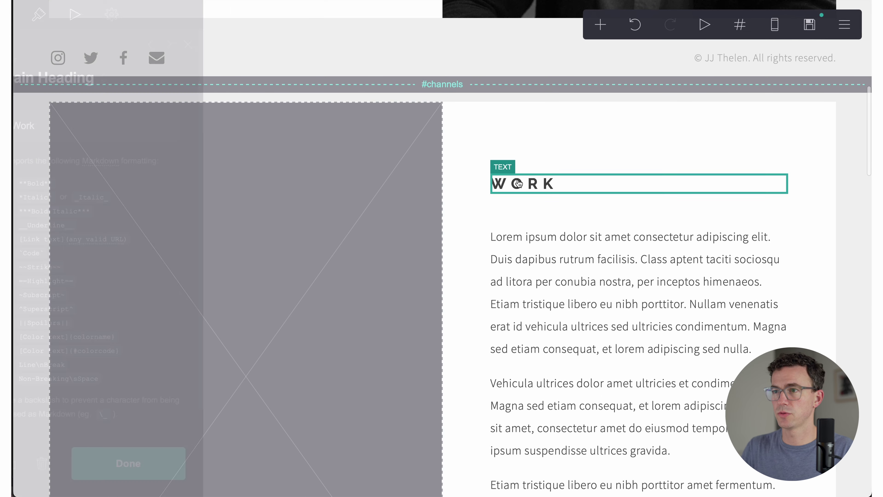
{"action": "key", "text": "super+a"}
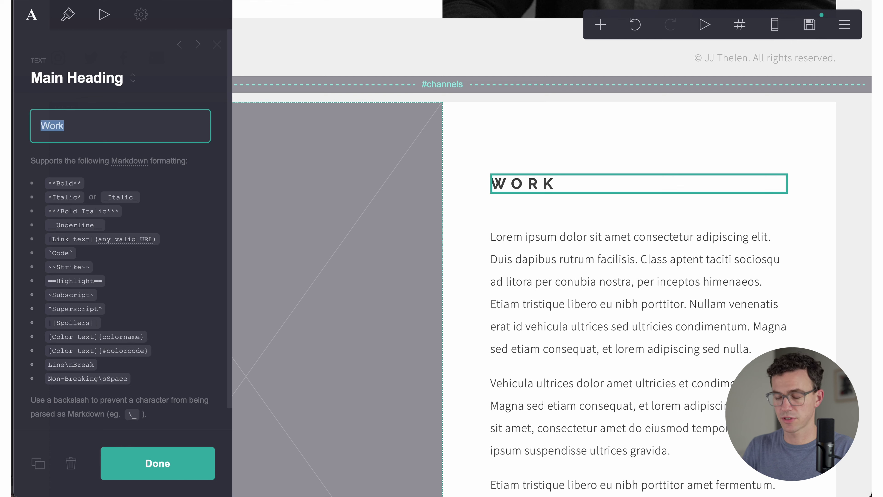
{"action": "type", "text": "my YouTube channels"}
{"action": "left_click", "coordinate": [603, 278]}
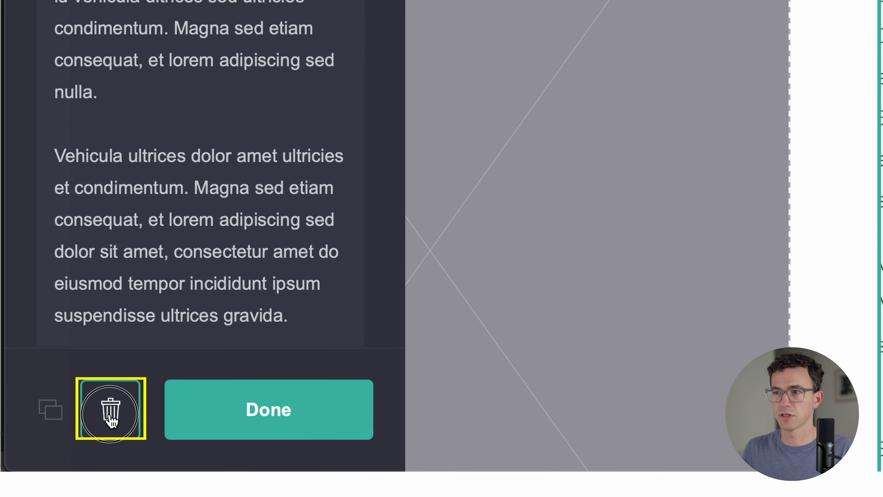
{"action": "left_click", "coordinate": [71, 463]}
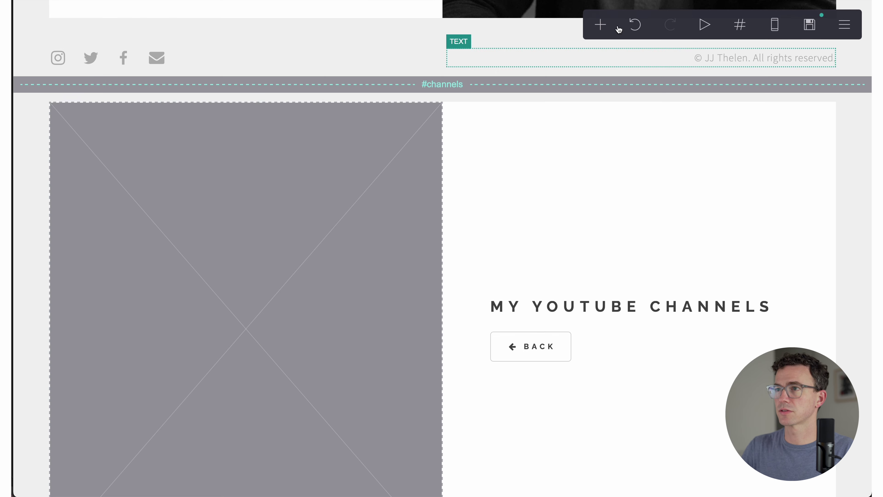
Step: Add a button under the My YouTube Channels heading and paste two copies above BACK
{"action": "left_click", "coordinate": [600, 25]}
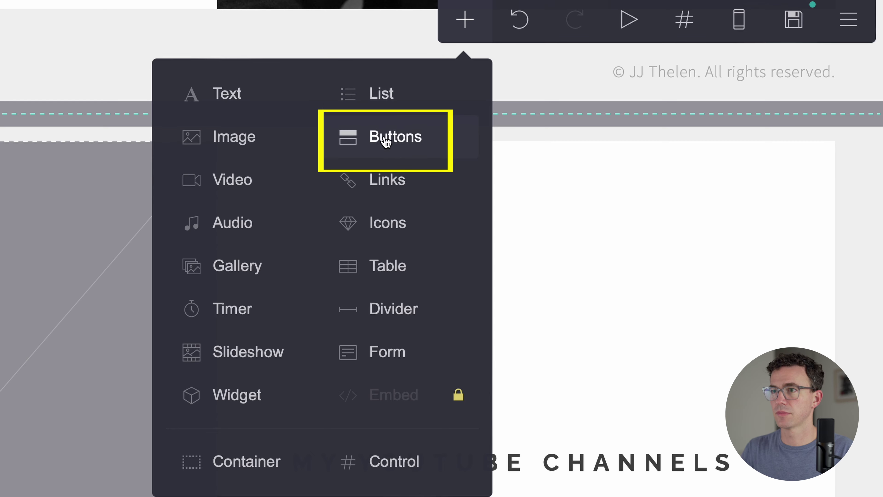
{"action": "left_click", "coordinate": [386, 140]}
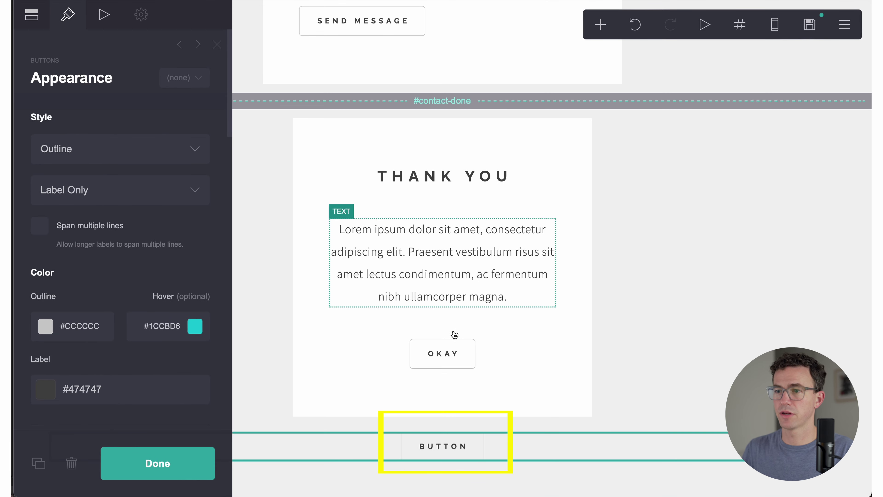
{"action": "left_click_drag", "start_coordinate": [445, 445], "coordinate": [572, 208]}
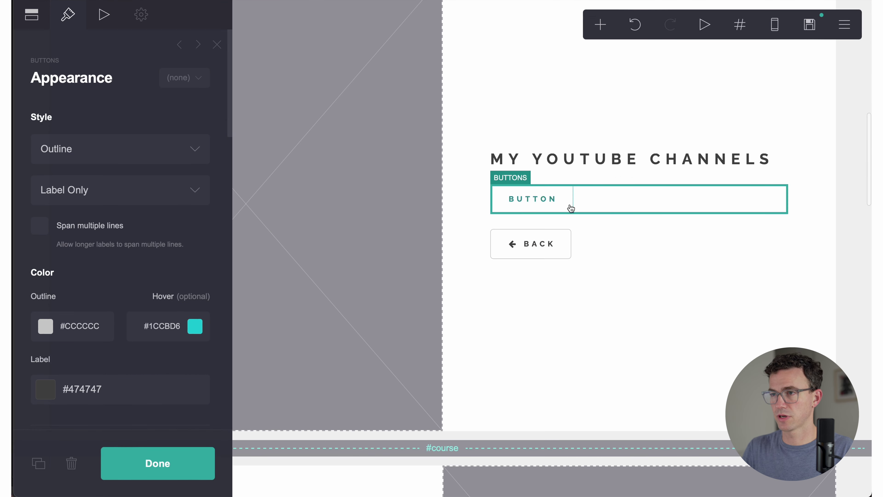
{"action": "left_click", "coordinate": [604, 212]}
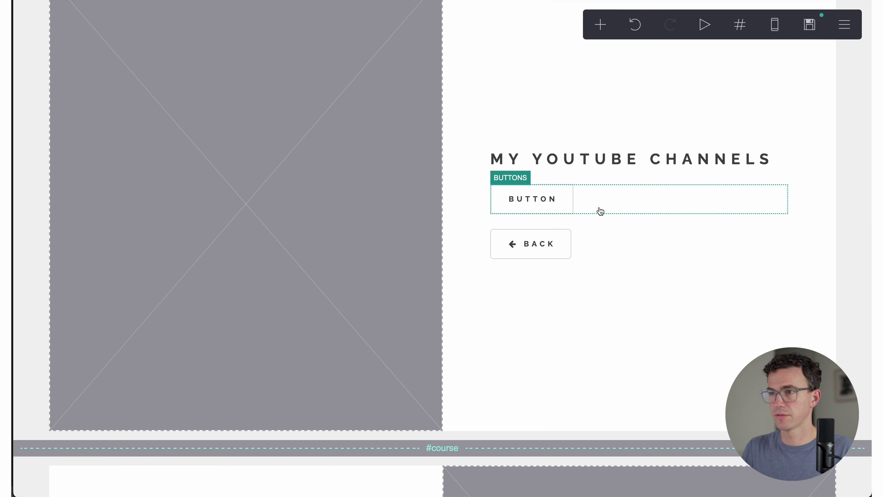
{"action": "key", "text": "ctrl+c"}
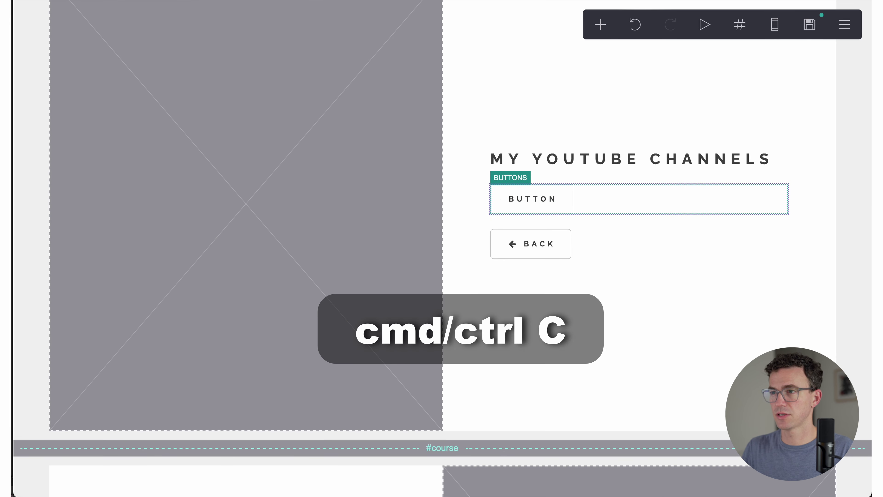
{"action": "key", "text": "ctrl+v"}
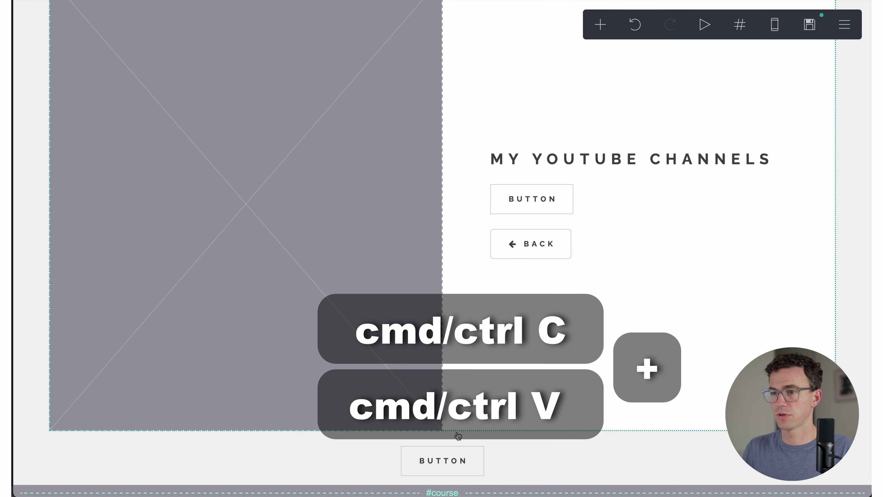
{"action": "left_click_drag", "start_coordinate": [456, 462], "coordinate": [572, 227]}
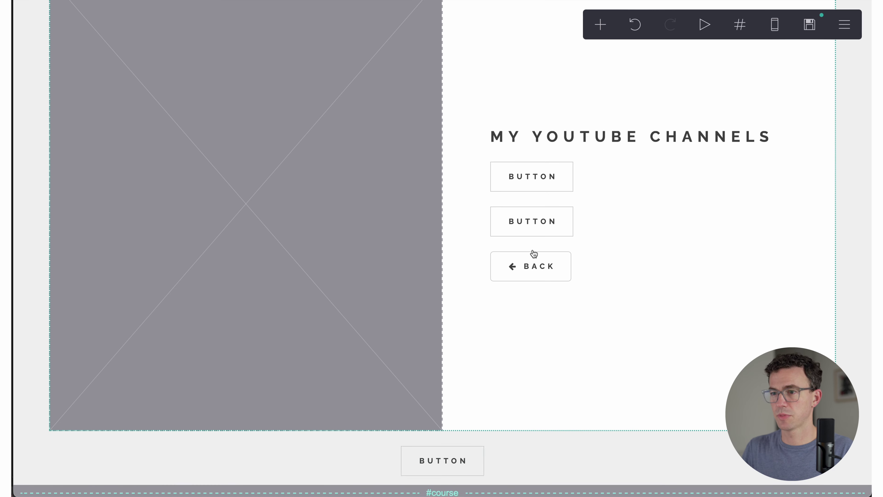
{"action": "left_click_drag", "start_coordinate": [453, 462], "coordinate": [540, 249]}
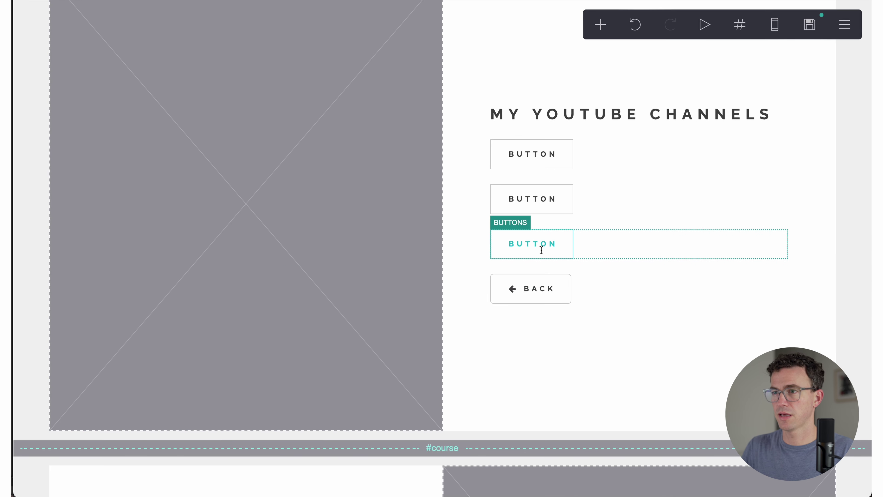
Step: Label the first button TheFigCo and link it to the TheFigCo YouTube channel
{"action": "left_click", "coordinate": [535, 160]}
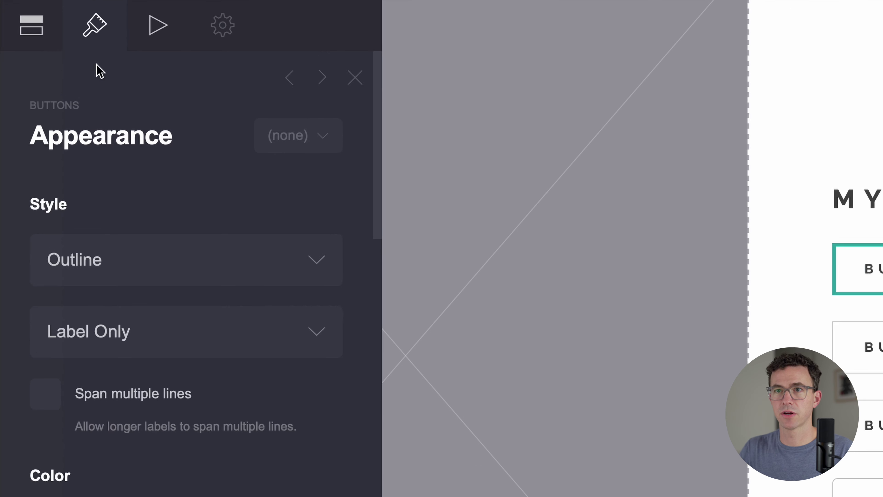
{"action": "left_click", "coordinate": [32, 14]}
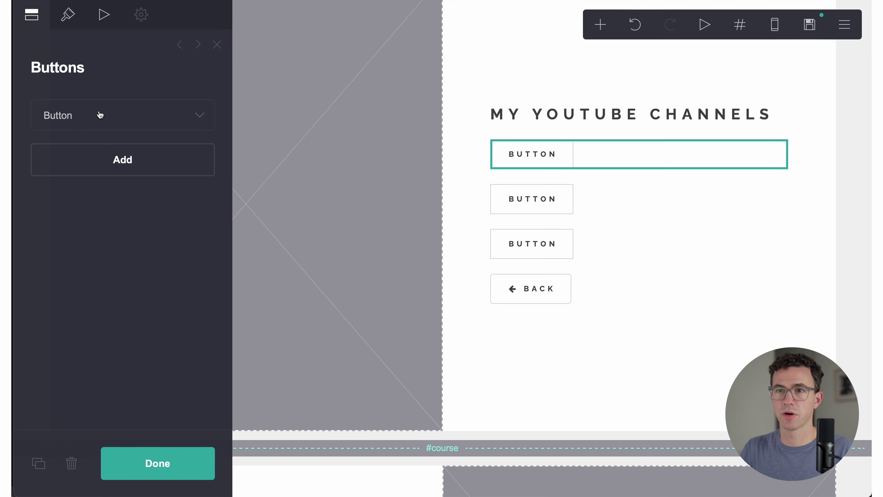
{"action": "left_click", "coordinate": [100, 114]}
{"action": "left_click", "coordinate": [96, 183]}
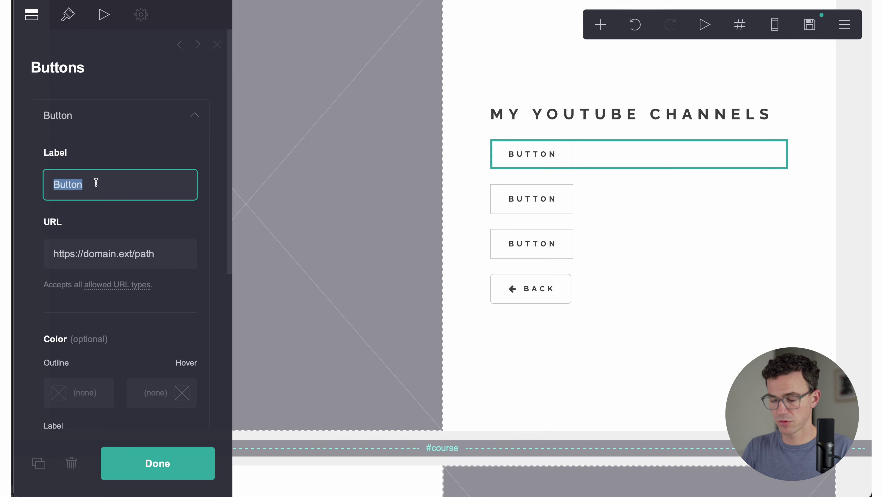
{"action": "type", "text": "TheFigC"}
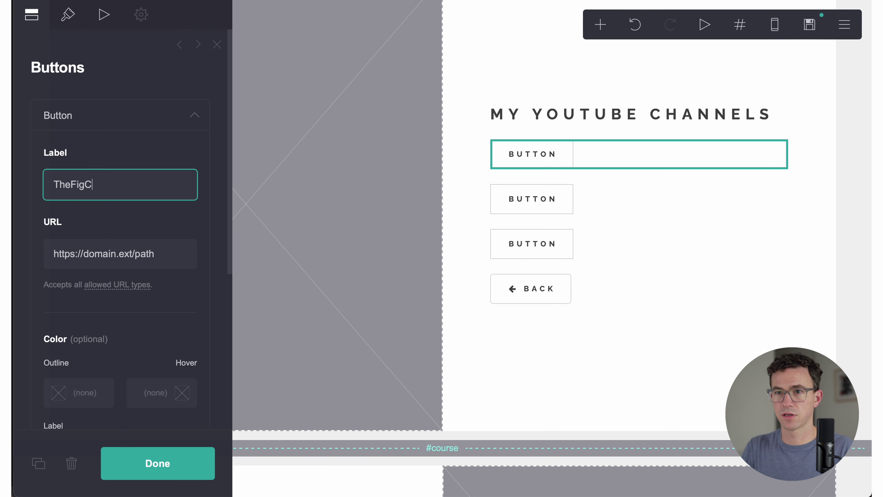
{"action": "type", "text": "o"}
{"action": "key", "text": "Tab"}
{"action": "key", "text": "super+v"}
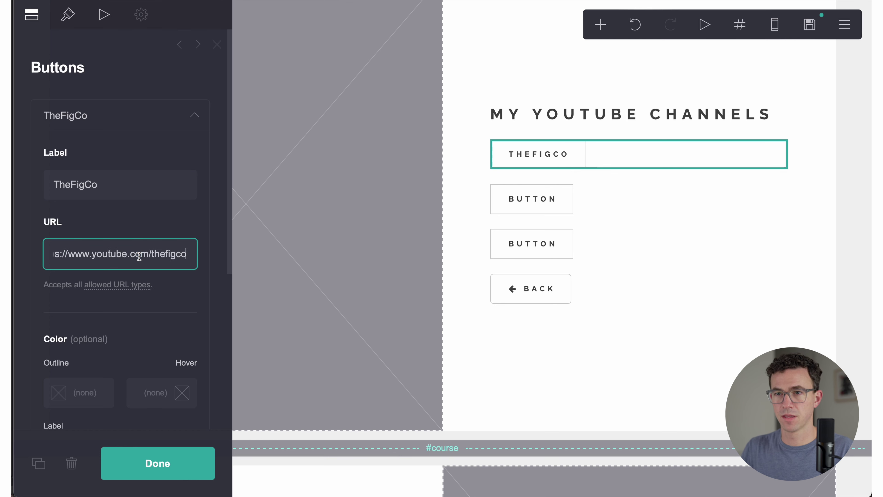
{"action": "left_click", "coordinate": [153, 459]}
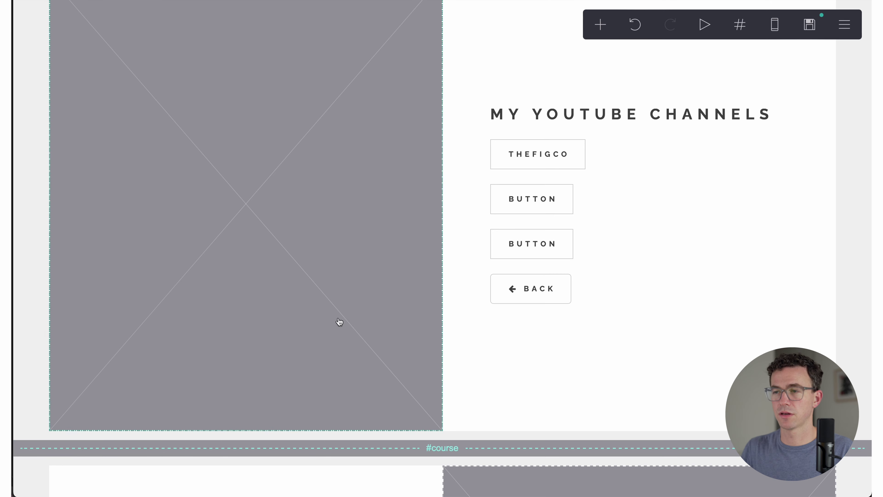
Step: Label the second button '> enough' and link it to the greaterthanenough YouTube channel
{"action": "left_click", "coordinate": [513, 206]}
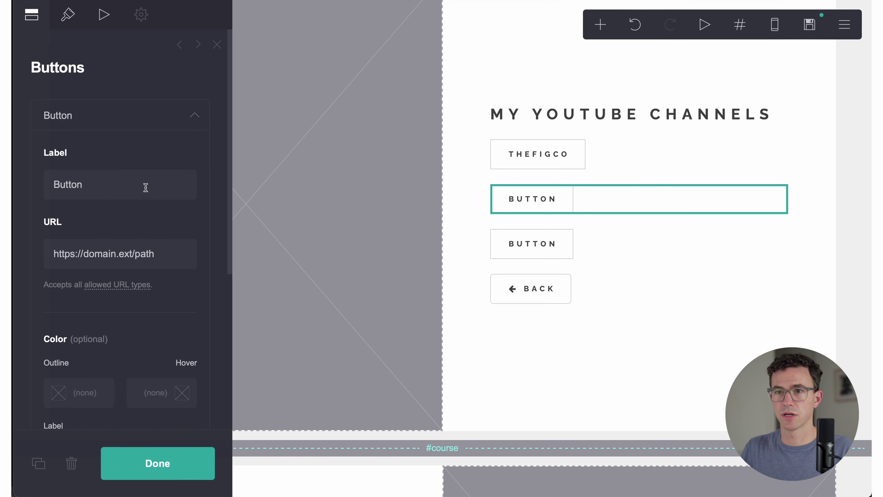
{"action": "left_click", "coordinate": [143, 186]}
{"action": "type", "text": "> enough"}
{"action": "key", "text": "Tab"}
{"action": "key", "text": "super+v"}
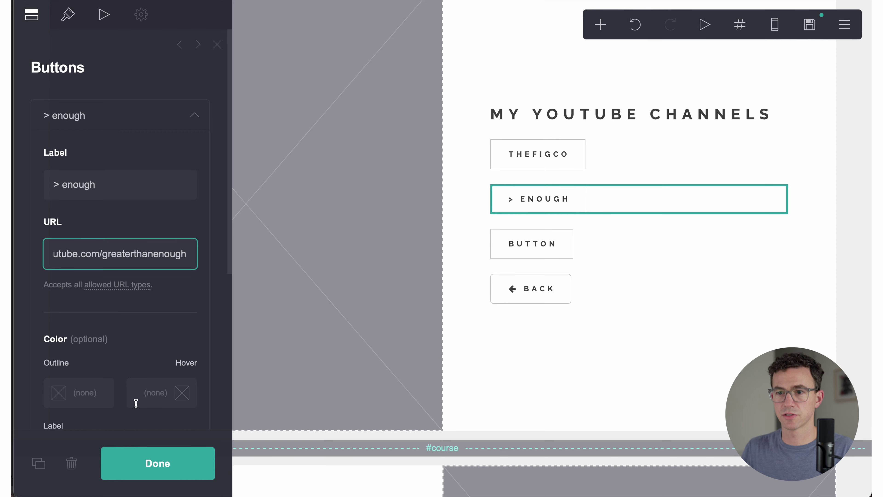
{"action": "left_click", "coordinate": [139, 459]}
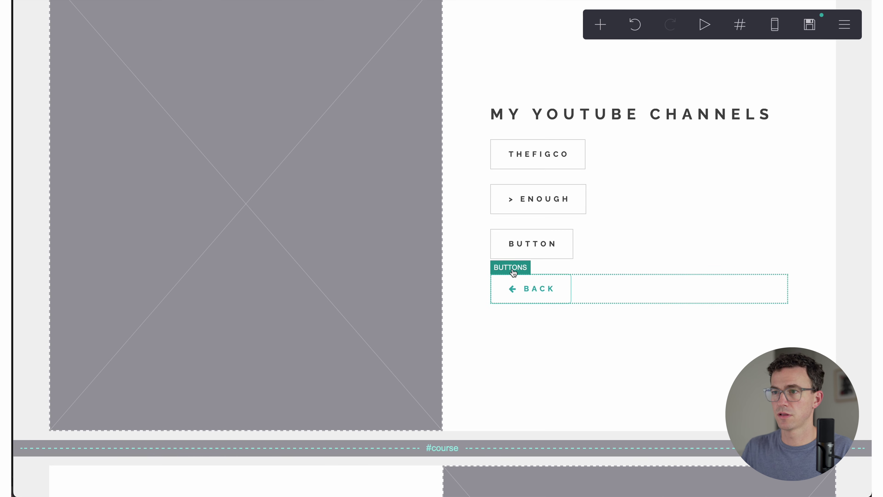
Step: Label the third button 'Beginning of a Business' and link it to its YouTube channel
{"action": "left_click", "coordinate": [519, 248]}
{"action": "left_click", "coordinate": [113, 182]}
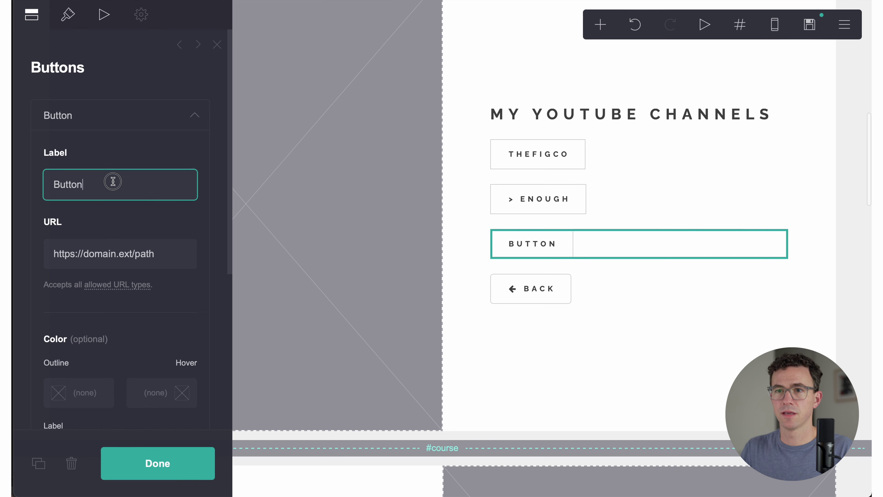
{"action": "key", "text": "super+a"}
{"action": "type", "text": "Begin"}
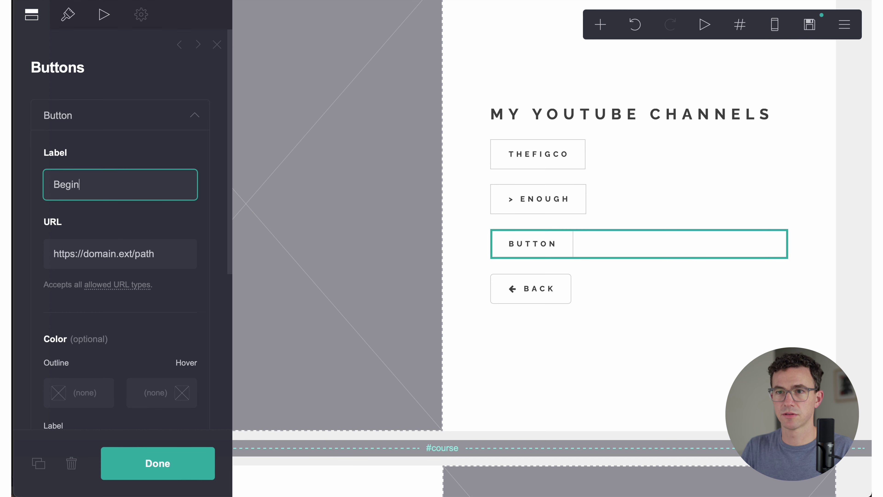
{"action": "type", "text": "ning of a Business"}
{"action": "left_click", "coordinate": [115, 247]}
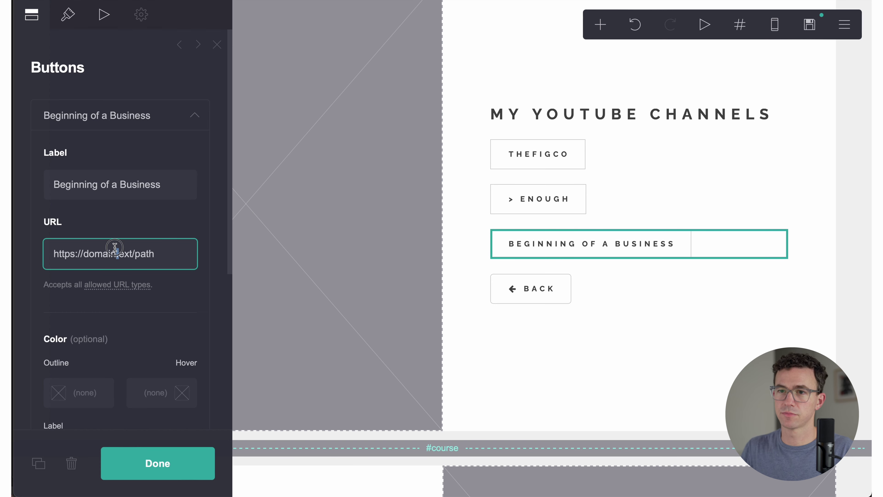
{"action": "key", "text": "super+a"}
{"action": "key", "text": "super+v"}
{"action": "left_click", "coordinate": [158, 463]}
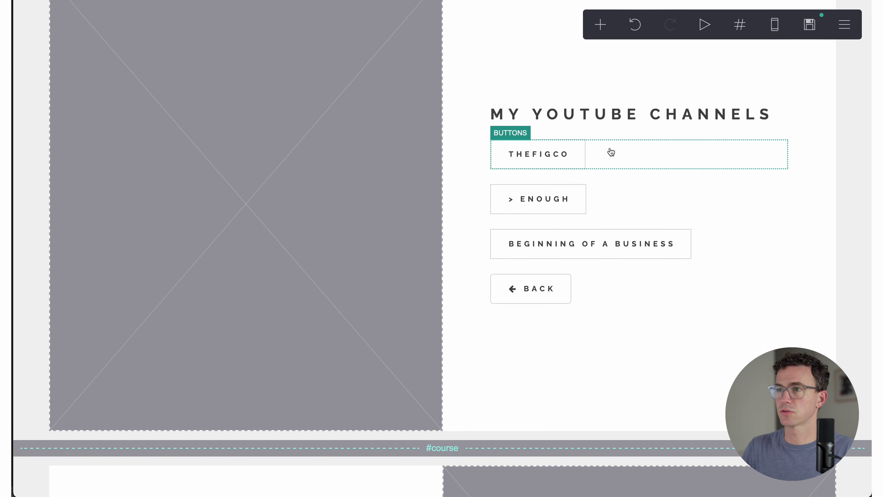
Step: Upload Mobile Recording.jpeg into the channels placeholder image, widening the crop to the full photo
{"action": "left_click", "coordinate": [305, 154]}
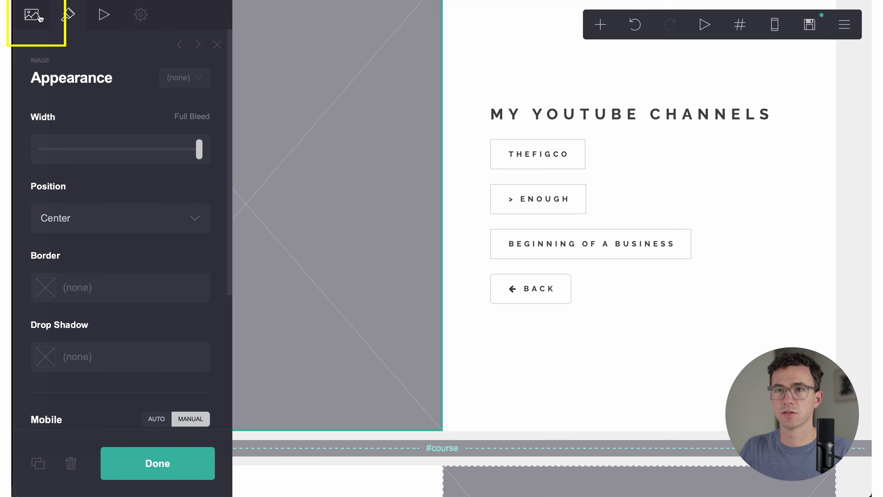
{"action": "left_click", "coordinate": [31, 15]}
{"action": "left_click", "coordinate": [119, 158]}
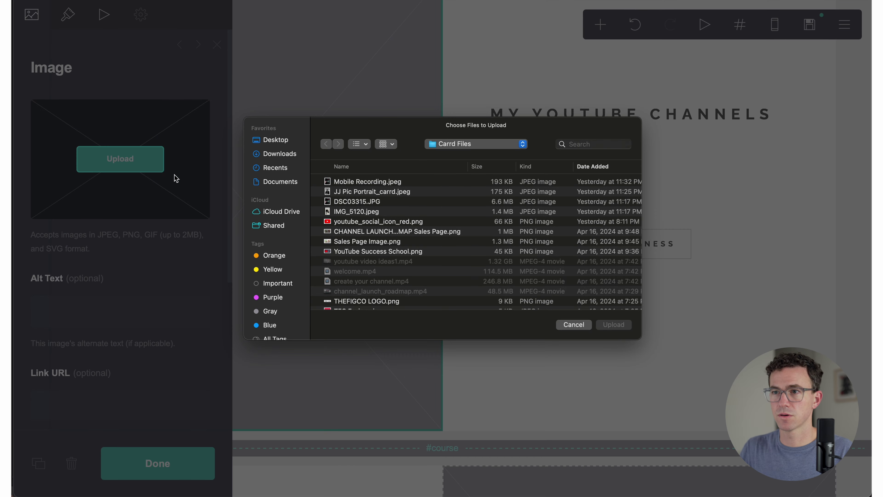
{"action": "left_click", "coordinate": [351, 182]}
{"action": "left_click", "coordinate": [605, 327]}
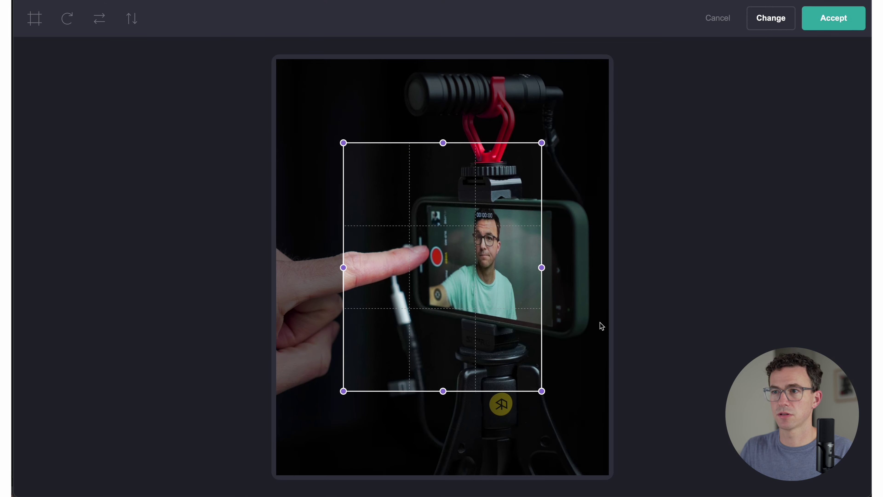
{"action": "left_click_drag", "start_coordinate": [343, 143], "coordinate": [275, 58]}
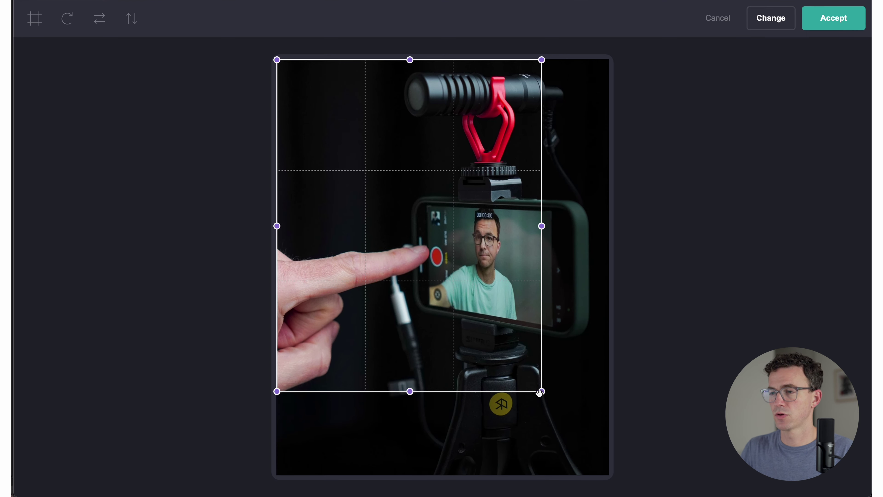
{"action": "left_click_drag", "start_coordinate": [539, 393], "coordinate": [608, 474]}
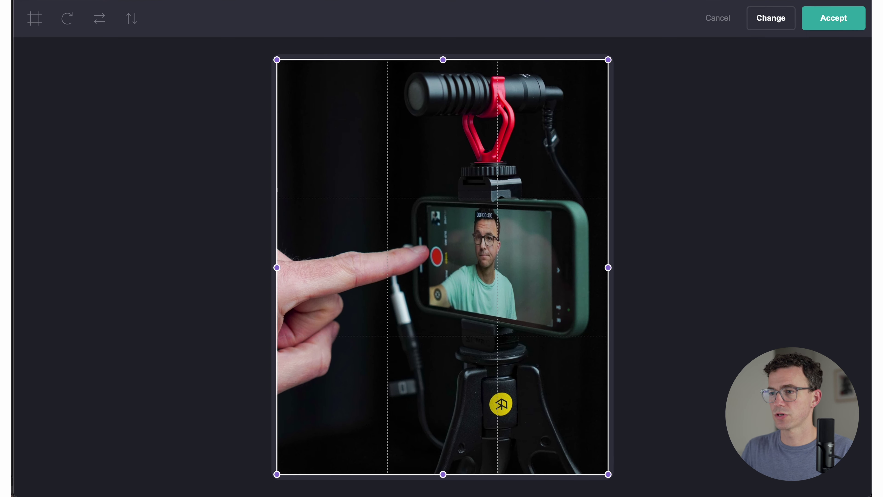
{"action": "left_click", "coordinate": [807, 23]}
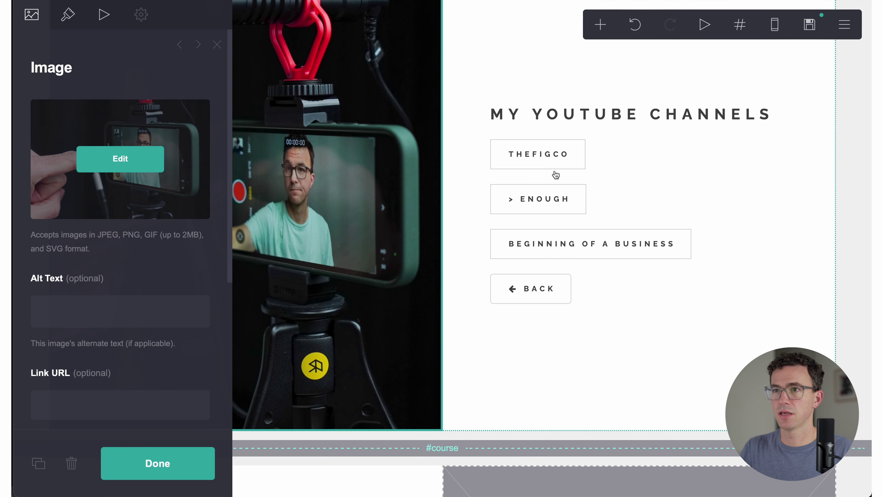
Step: Upload IMG_5120.jpeg into the course section image and stretch the crop to the photo's edges
{"action": "scroll", "coordinate": [553, 176], "scroll_direction": "up", "scroll_amount": 2}
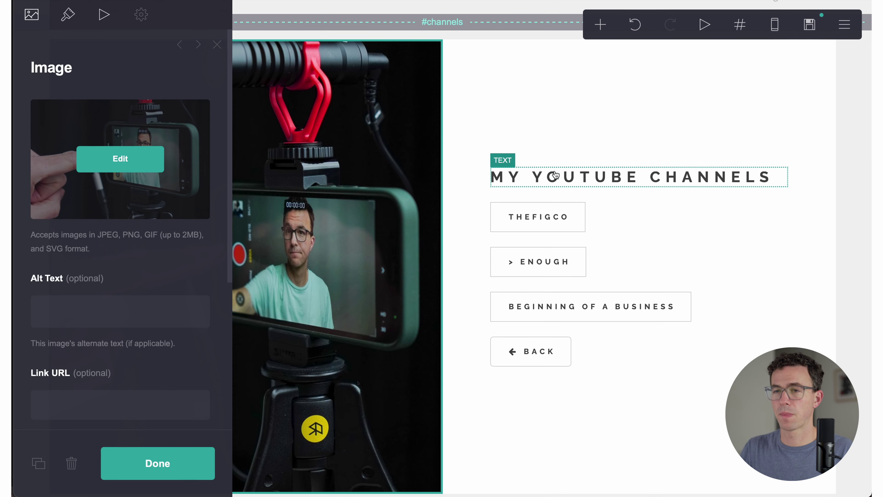
{"action": "scroll", "coordinate": [533, 213], "scroll_direction": "down", "scroll_amount": 10}
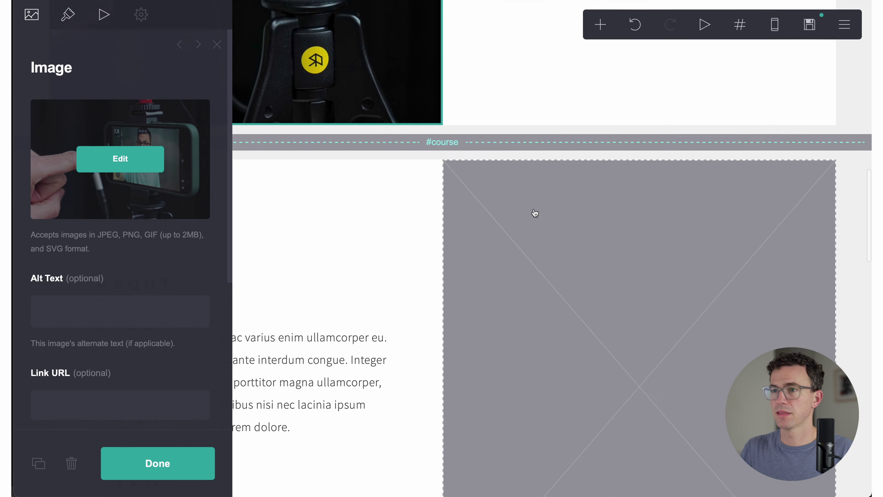
{"action": "scroll", "coordinate": [535, 213], "scroll_direction": "down", "scroll_amount": 3}
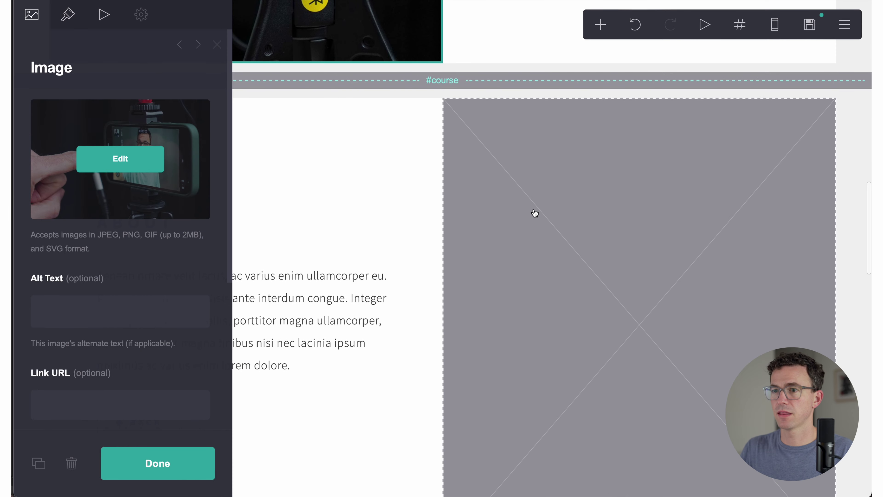
{"action": "left_click", "coordinate": [636, 256]}
{"action": "left_click", "coordinate": [124, 165]}
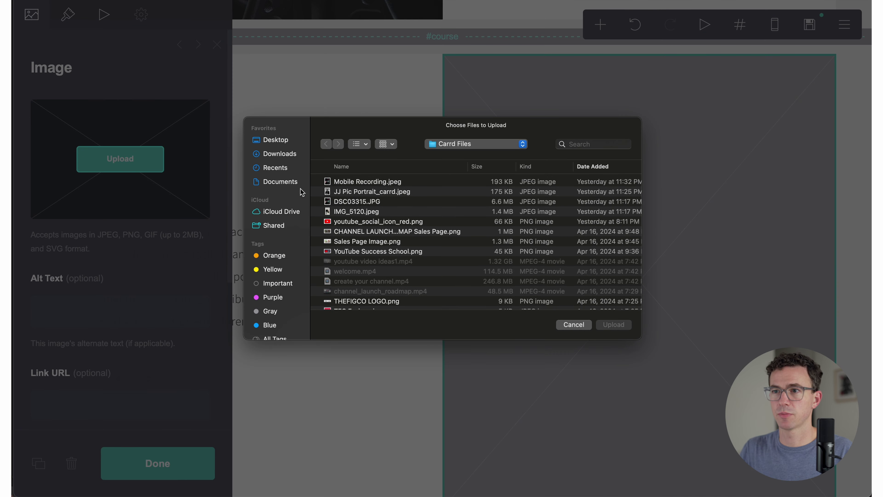
{"action": "left_click", "coordinate": [357, 211]}
{"action": "left_click", "coordinate": [605, 325]}
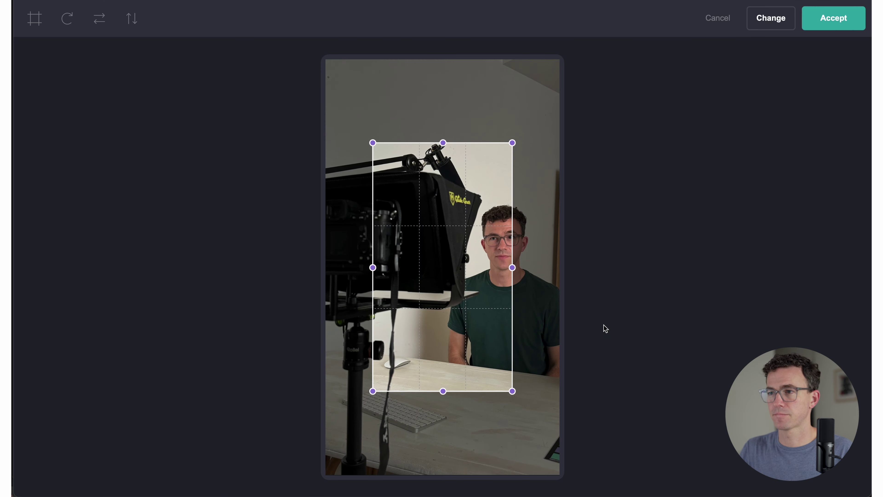
{"action": "left_click_drag", "start_coordinate": [373, 142], "coordinate": [302, 93]}
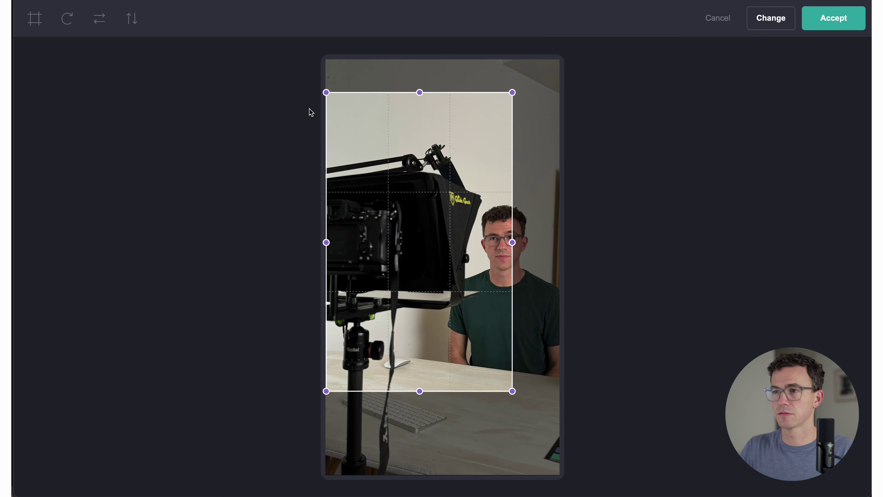
{"action": "left_click_drag", "start_coordinate": [513, 392], "coordinate": [569, 473]}
{"action": "left_click_drag", "start_coordinate": [327, 92], "coordinate": [321, 65]}
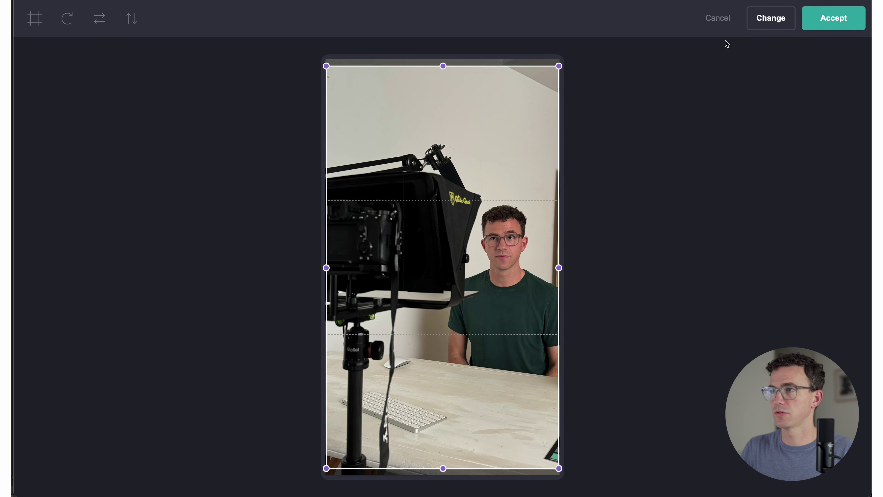
{"action": "left_click", "coordinate": [831, 18]}
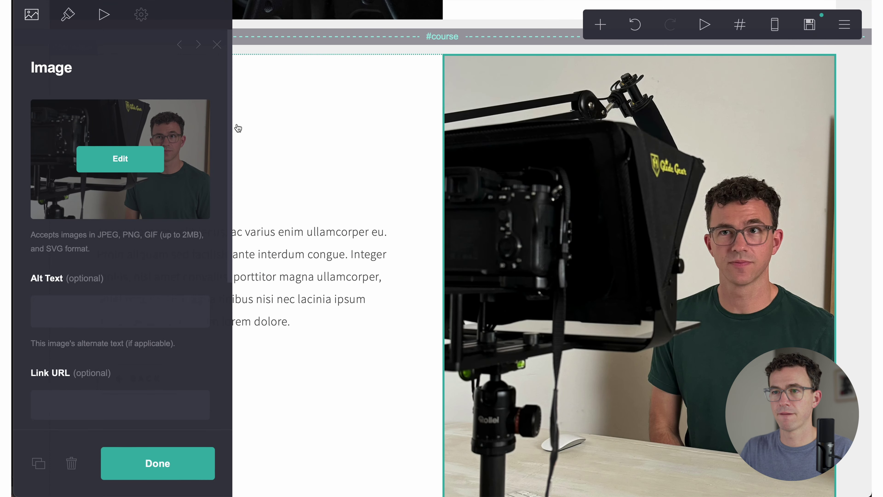
Step: Retitle the course section's About heading to 'channel launch roadmap'
{"action": "left_click", "coordinate": [144, 460]}
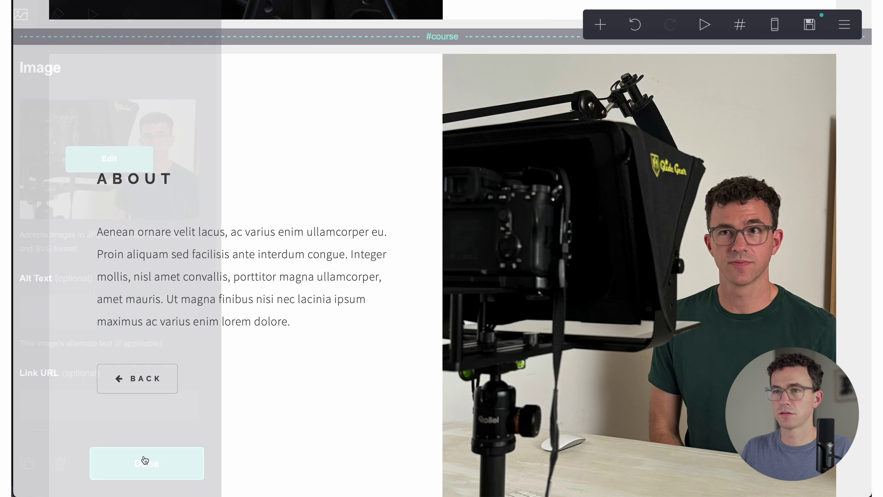
{"action": "left_click", "coordinate": [133, 175]}
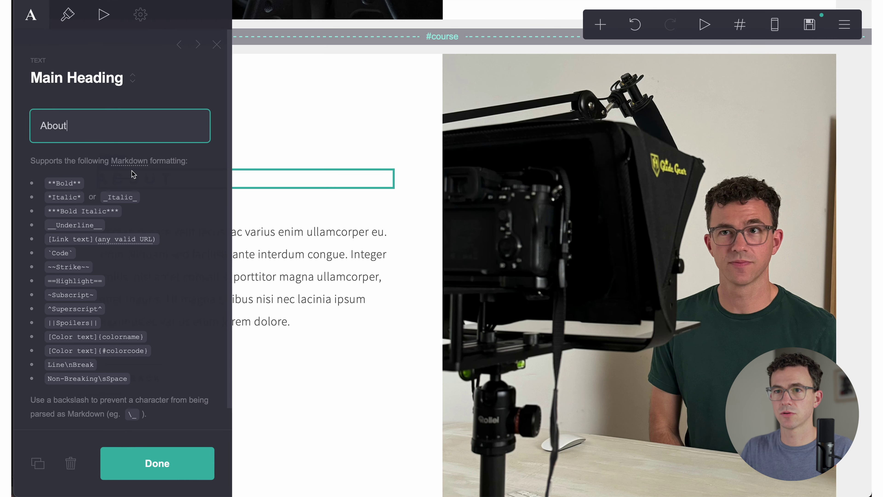
{"action": "double_click", "coordinate": [98, 126]}
{"action": "type", "text": "channel launch roadmap"}
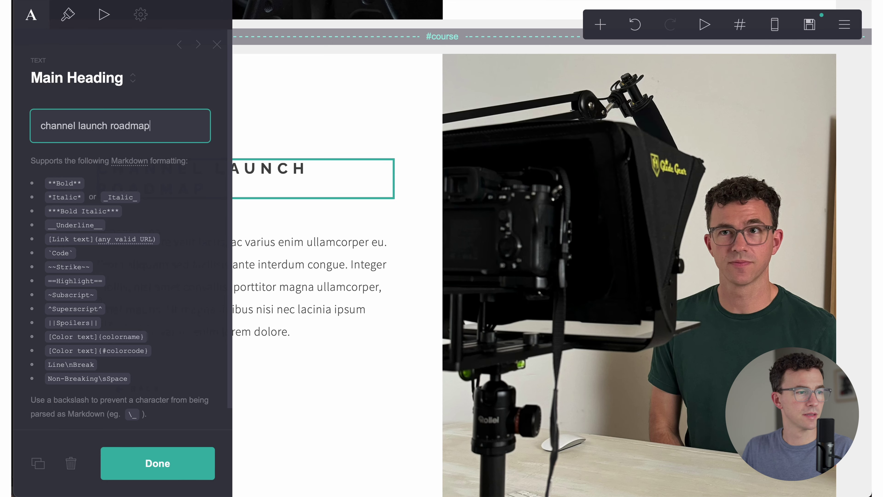
{"action": "left_click", "coordinate": [152, 465]}
{"action": "left_click", "coordinate": [223, 309]}
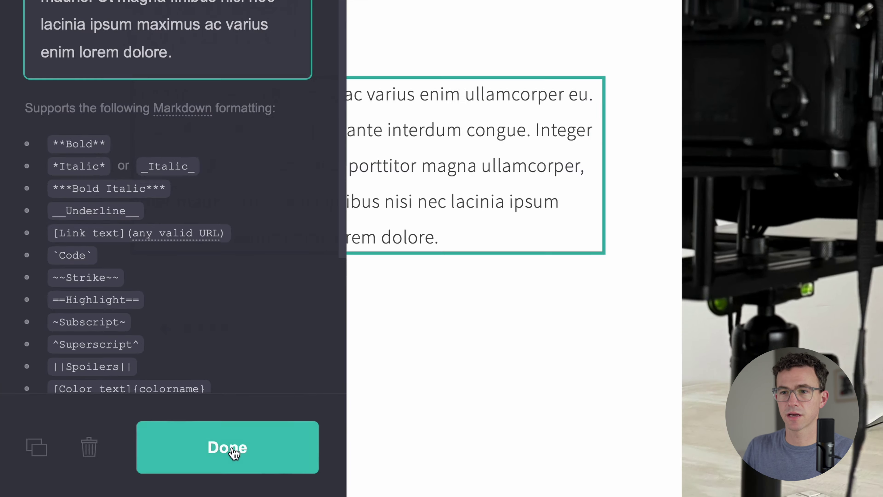
Step: Delete the placeholder paragraph and place a new List element under the roadmap heading
{"action": "left_click", "coordinate": [91, 443]}
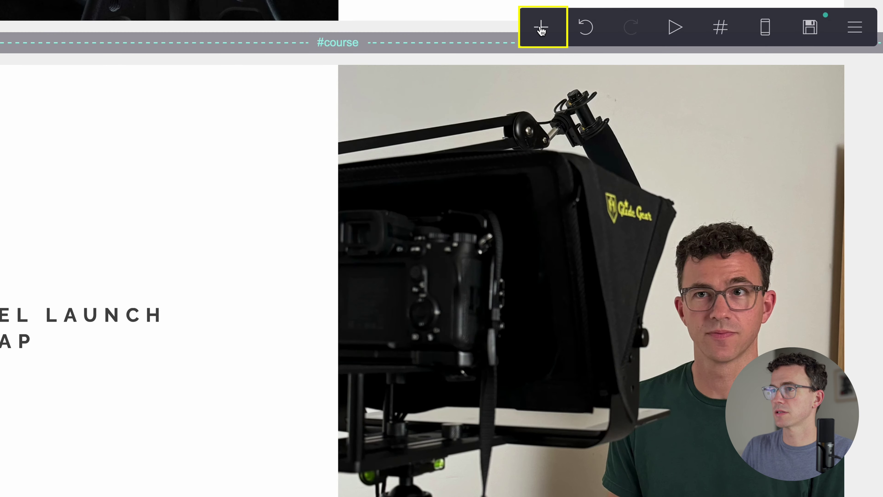
{"action": "left_click", "coordinate": [542, 27]}
{"action": "left_click", "coordinate": [487, 88]}
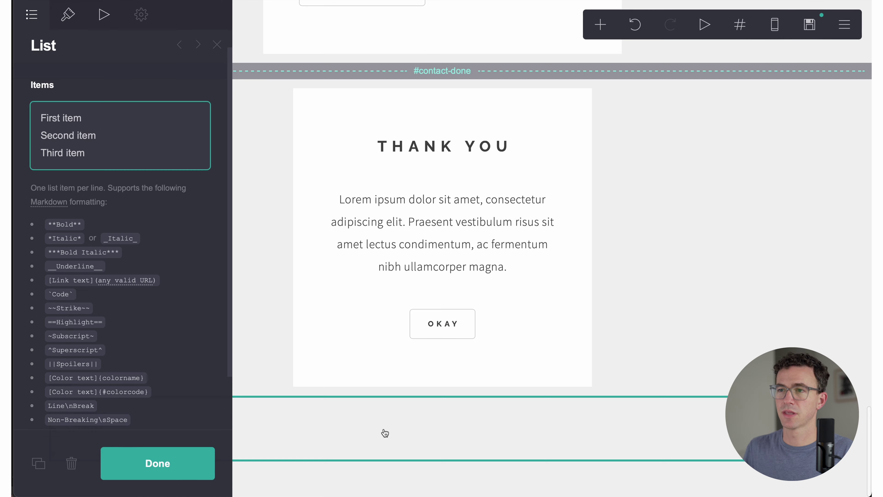
{"action": "left_click_drag", "start_coordinate": [385, 433], "coordinate": [320, 322]}
Step: Replace the list items with five steps, from 'Choose your niche' to 'Plan the launch of your channel'
{"action": "left_click", "coordinate": [117, 142]}
{"action": "triple_click", "coordinate": [118, 142]}
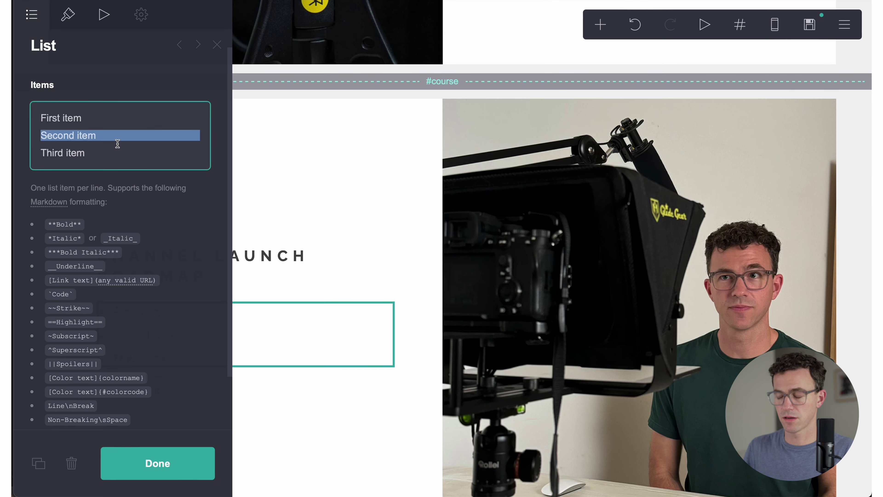
{"action": "left_click_drag", "start_coordinate": [200, 141], "coordinate": [41, 118]}
{"action": "key", "text": "Right"}
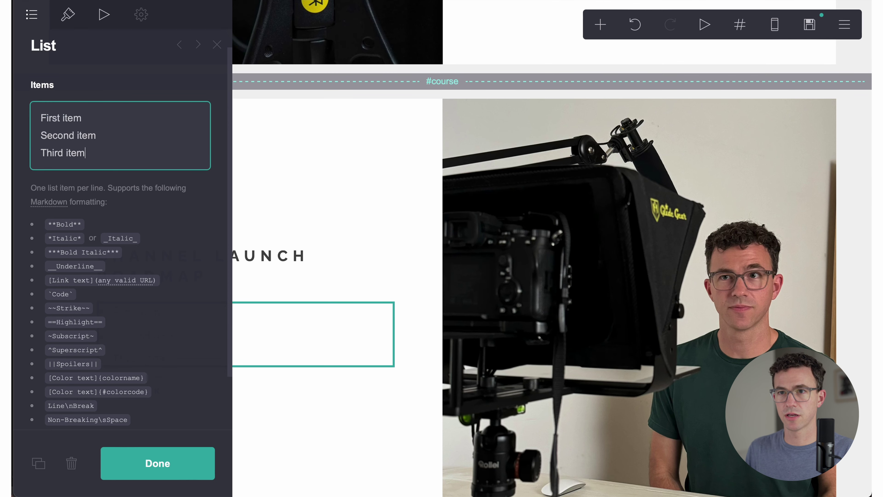
{"action": "key", "text": "super+a"}
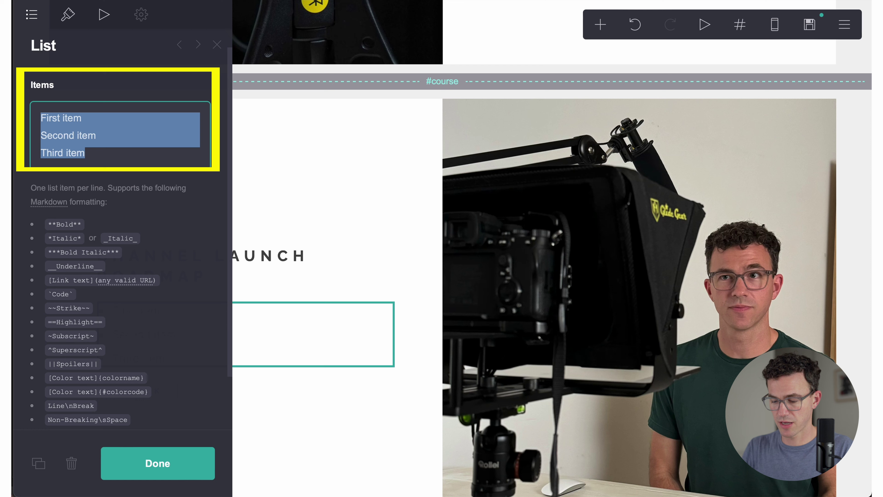
{"action": "type", "text": "Choose your"}
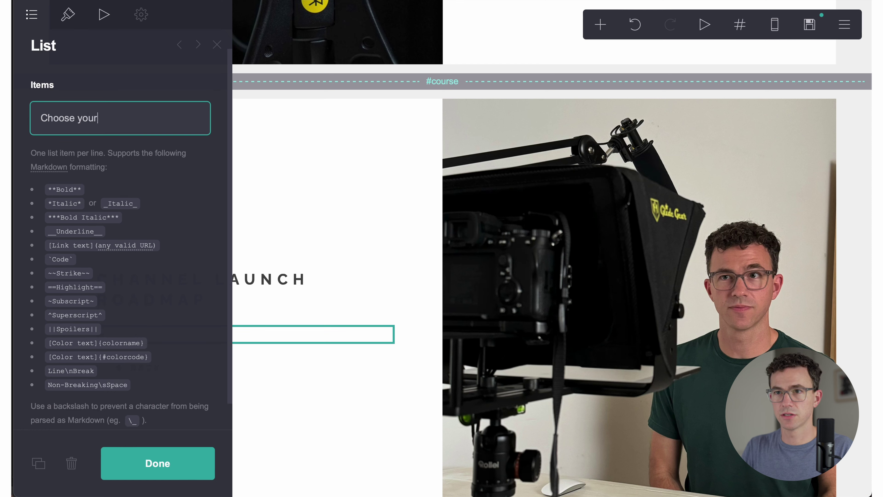
{"action": "type", "text": " niche"}
{"action": "key", "text": "Return"}
{"action": "type", "text": "Choose a channe"}
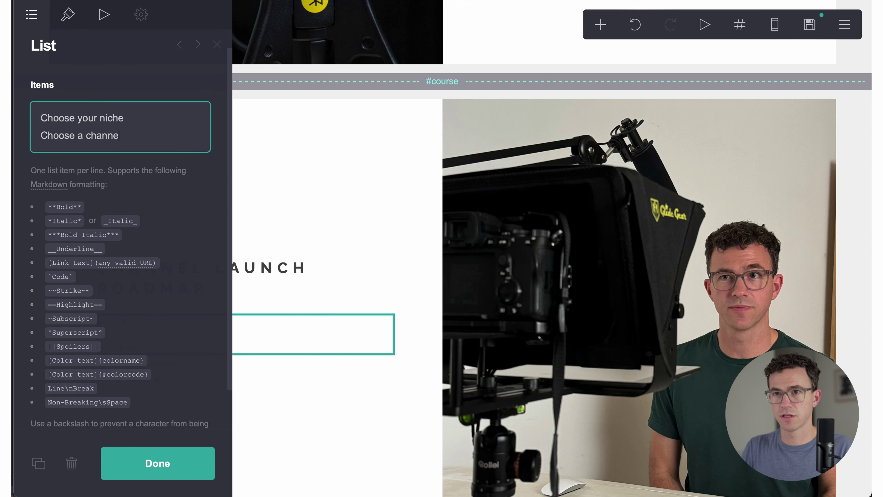
{"action": "type", "text": "l name"}
{"action": "key", "text": "Return"}
{"action": "type", "text": "Create your channel"}
{"action": "key", "text": "Return"}
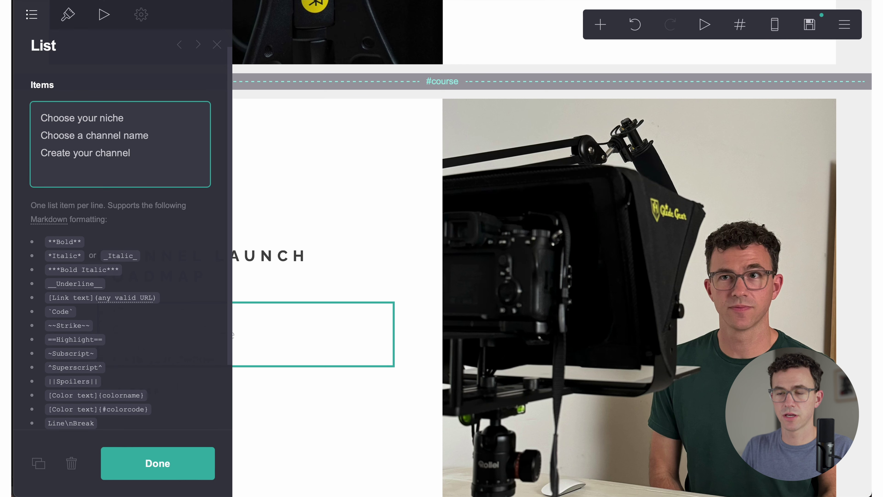
{"action": "type", "text": "Come up with an unlimited number of video ideas"}
{"action": "key", "text": "Return"}
{"action": "type", "text": "Plan"}
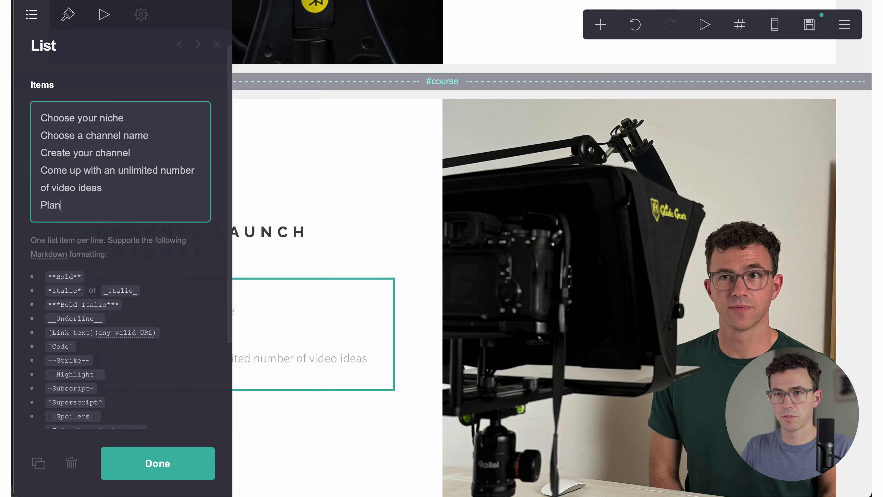
{"action": "type", "text": " the launch of your channel"}
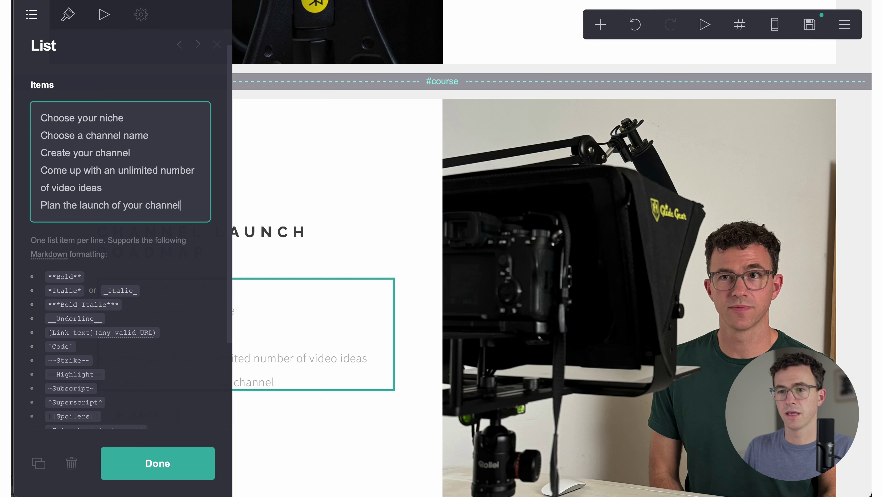
{"action": "left_click", "coordinate": [155, 466]}
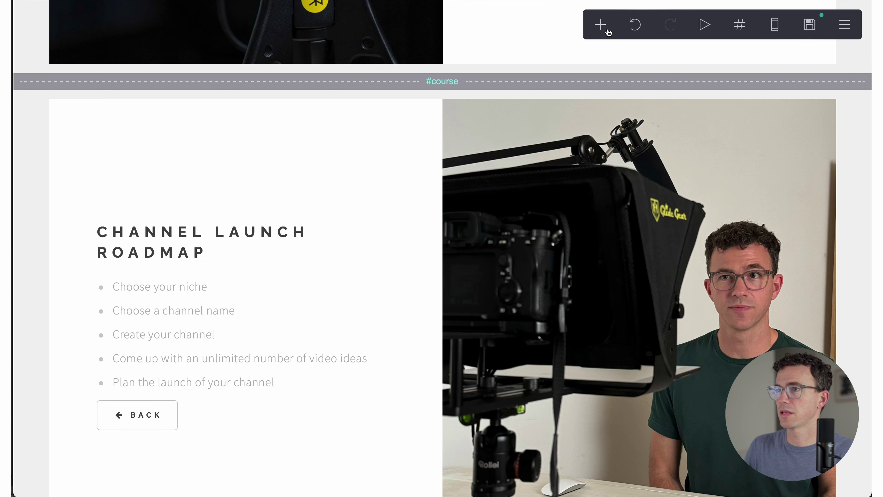
Step: Move the Beginning of a Business button beneath the launch roadmap list
{"action": "scroll", "coordinate": [591, 41], "scroll_direction": "up", "scroll_amount": 4}
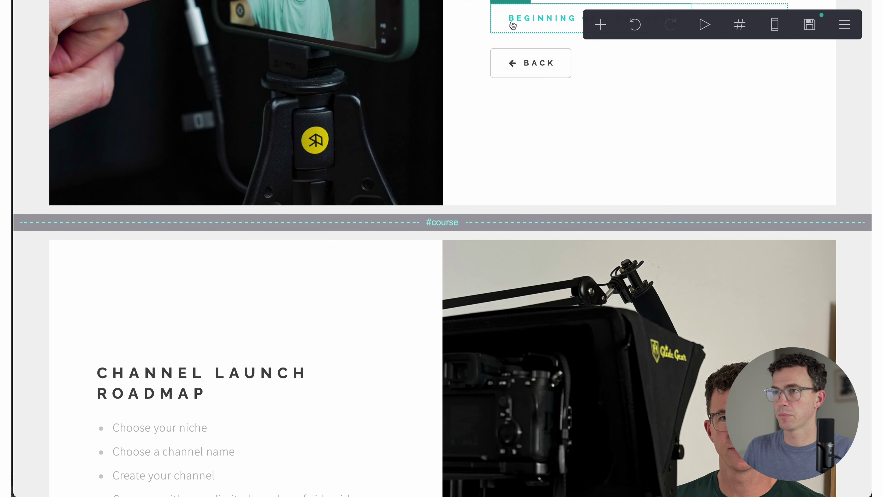
{"action": "scroll", "coordinate": [498, 31], "scroll_direction": "up", "scroll_amount": 1}
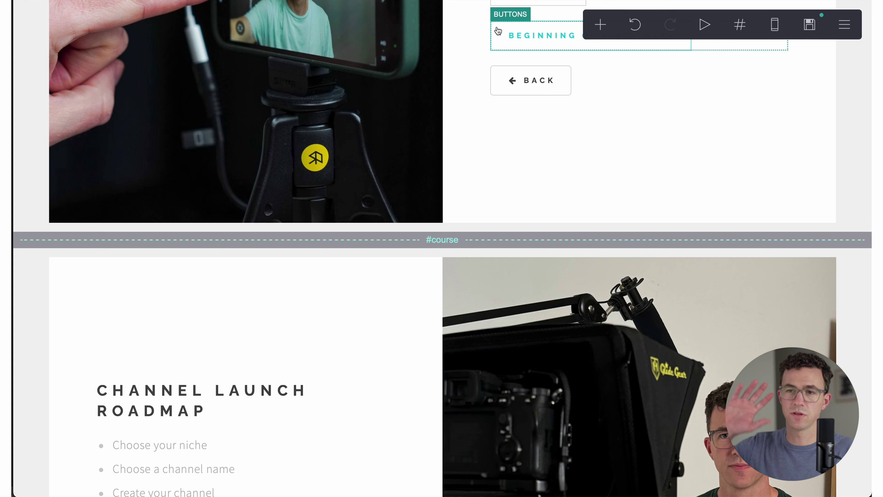
{"action": "left_click", "coordinate": [501, 33]}
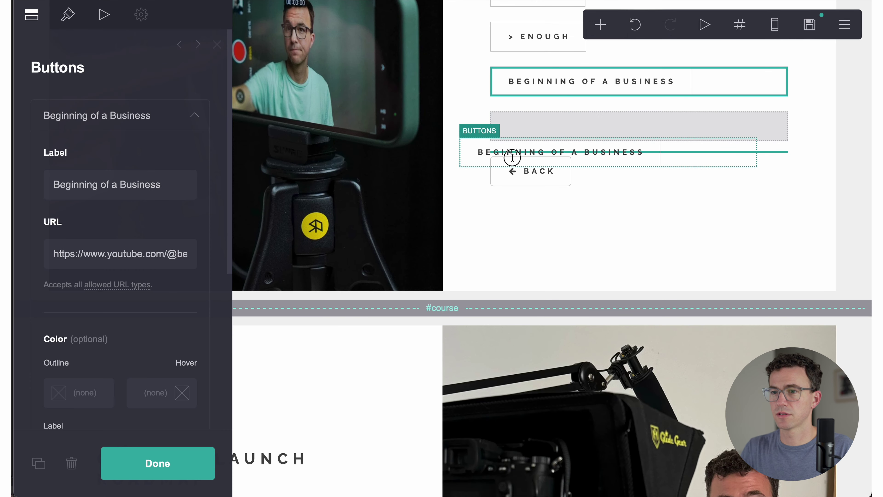
{"action": "left_click_drag", "start_coordinate": [513, 157], "coordinate": [318, 388]}
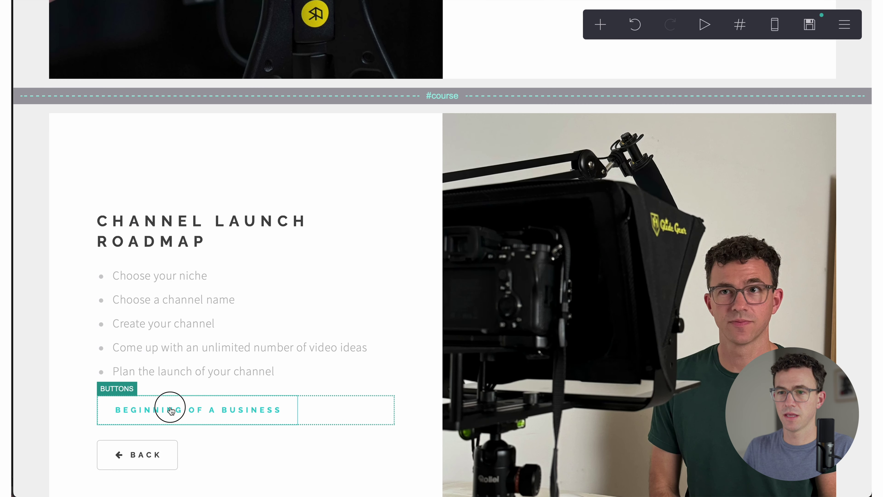
{"action": "left_click", "coordinate": [170, 410]}
{"action": "triple_click", "coordinate": [113, 183]}
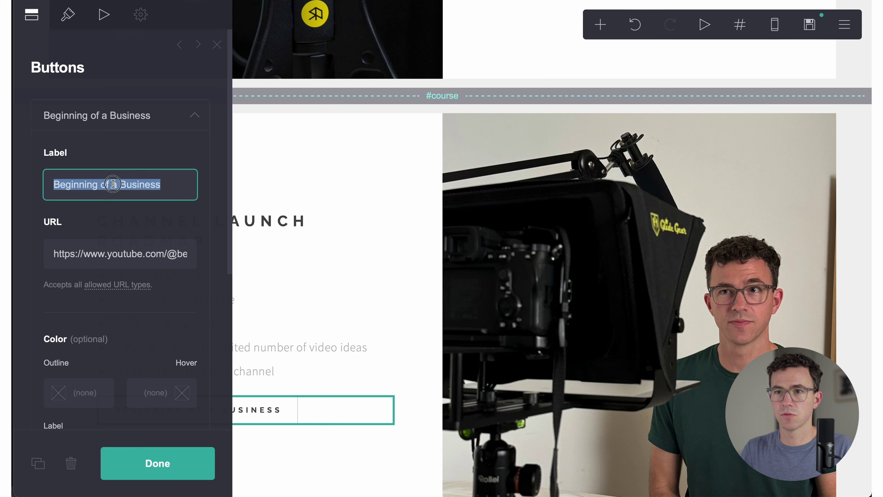
{"action": "type", "text": "Learn More"}
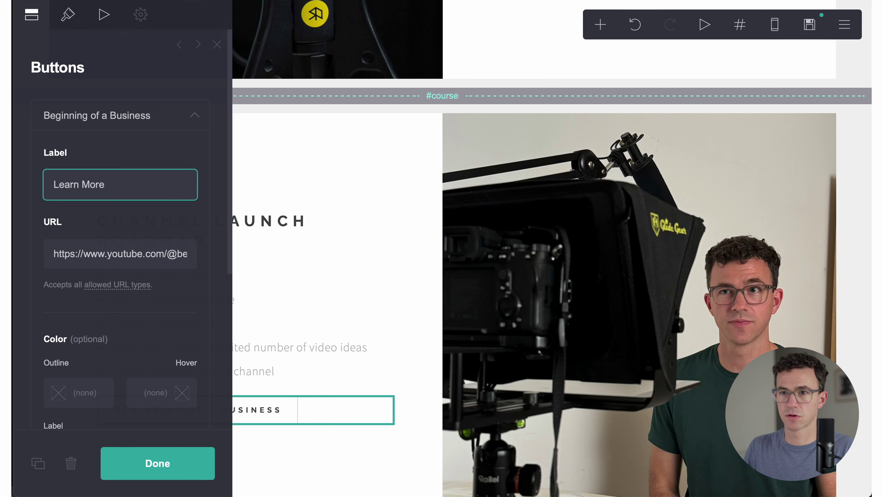
{"action": "triple_click", "coordinate": [127, 248]}
{"action": "type", "text": "https://channellaunchroadmap.com"}
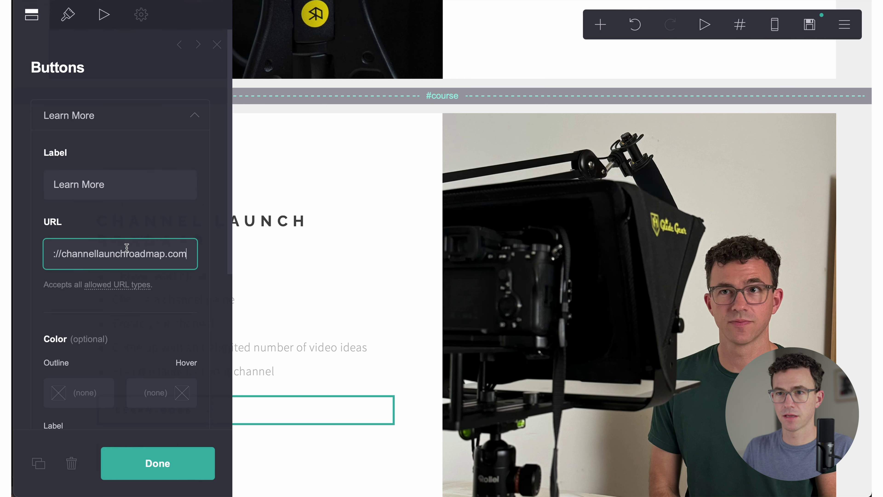
{"action": "left_click", "coordinate": [158, 464]}
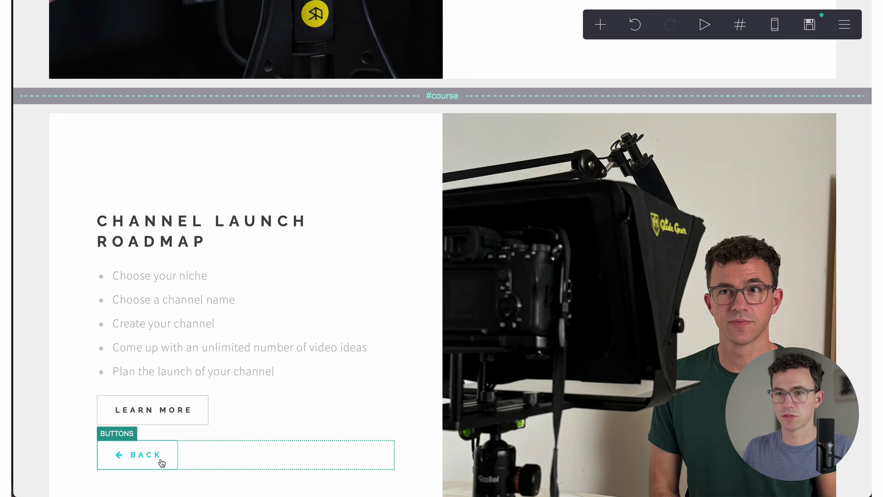
{"action": "left_click", "coordinate": [164, 402]}
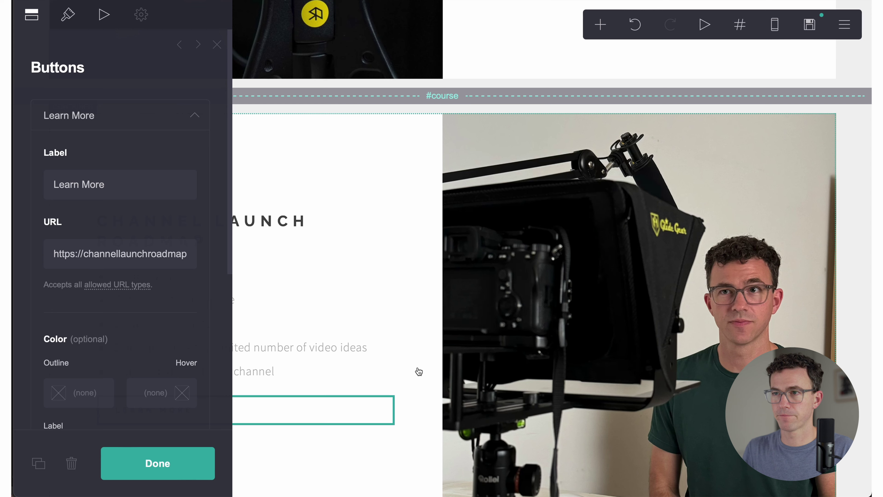
{"action": "left_click", "coordinate": [389, 369]}
Step: Retitle the CONTACT heading to 'Work with me'
{"action": "scroll", "coordinate": [389, 370], "scroll_direction": "down", "scroll_amount": 10}
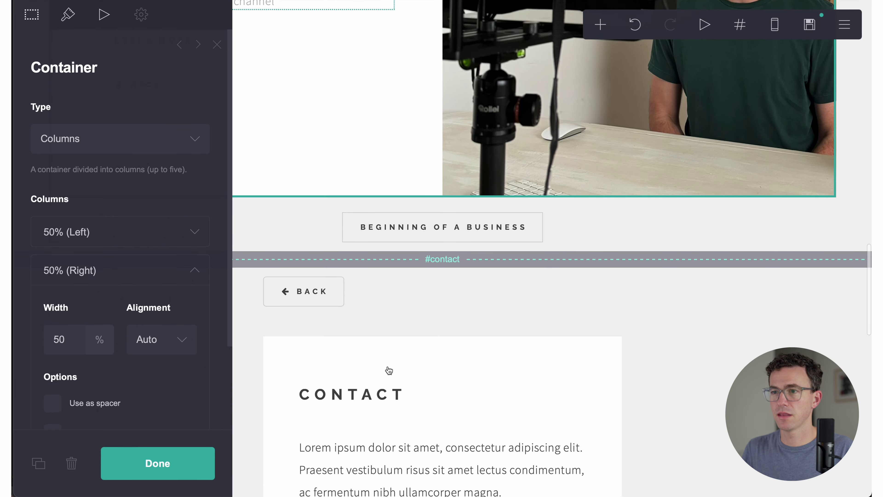
{"action": "scroll", "coordinate": [389, 371], "scroll_direction": "down", "scroll_amount": 2}
{"action": "left_click", "coordinate": [388, 342]}
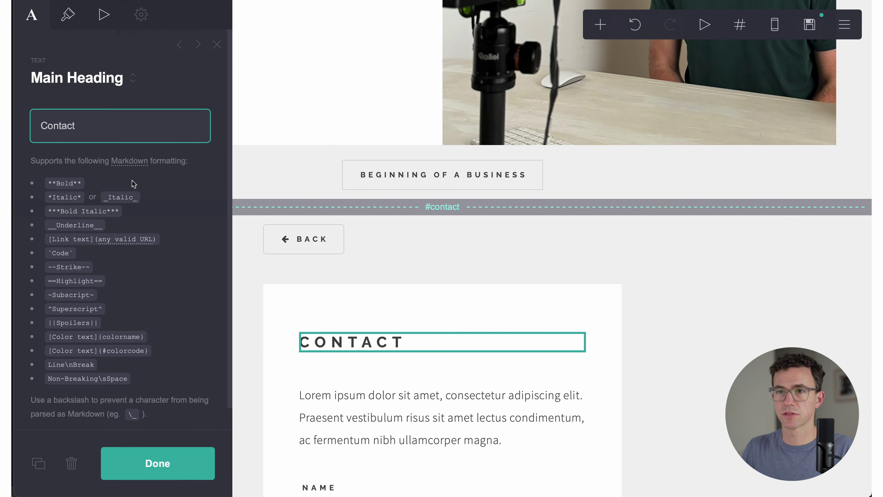
{"action": "key", "text": "super+a"}
{"action": "type", "text": "Work w"}
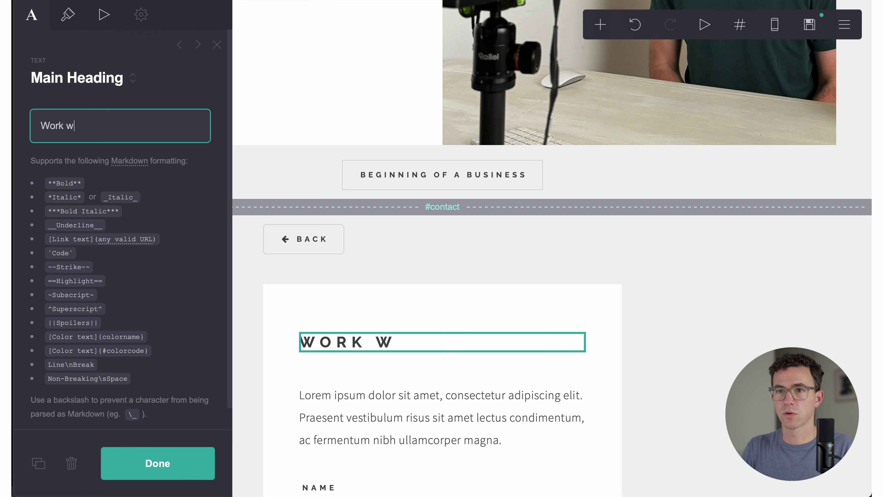
{"action": "type", "text": "ith me"}
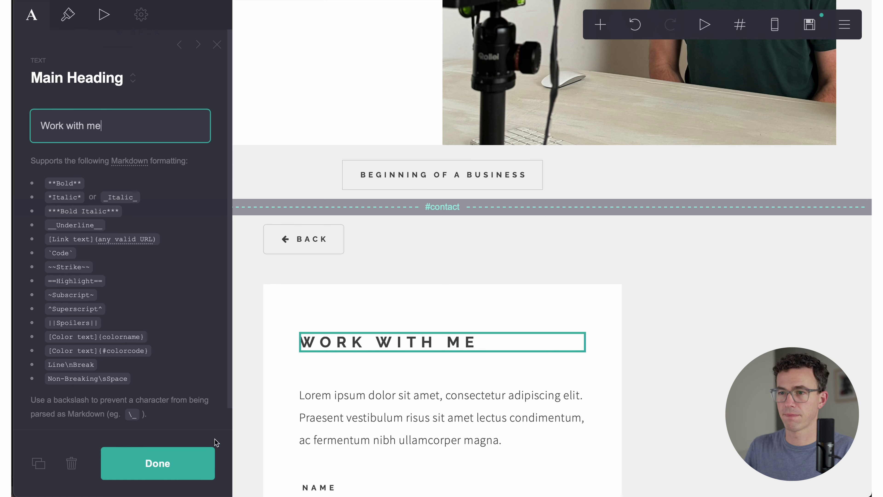
Step: Replace the placeholder paragraph with the coaching invitation asking visitors to fill out the form
{"action": "left_click", "coordinate": [418, 417]}
{"action": "key", "text": "super+a"}
{"action": "type", "text": "Would you like to work one on one with me to grow your YouTube channel?  Fill out the form below."}
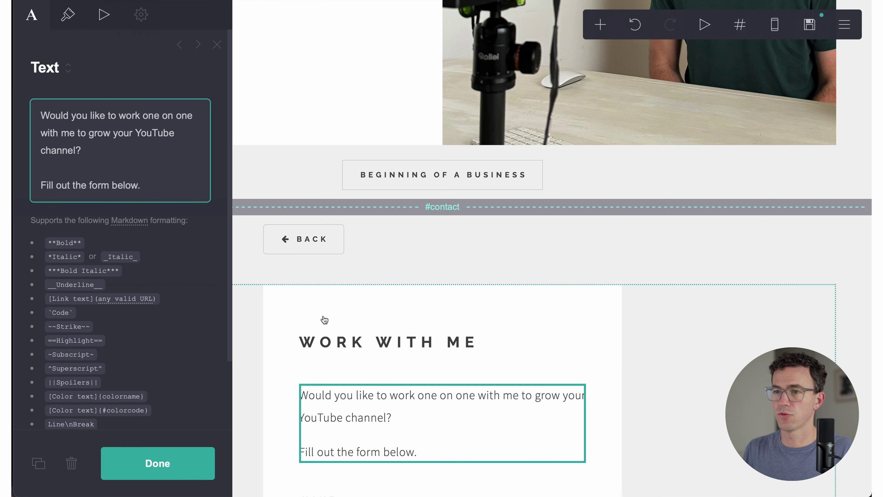
{"action": "scroll", "coordinate": [326, 319], "scroll_direction": "down", "scroll_amount": 5}
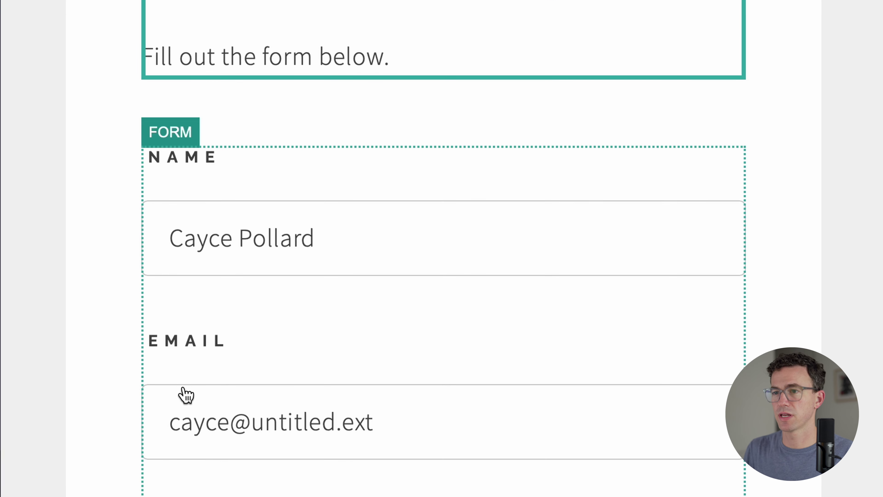
{"action": "scroll", "coordinate": [214, 453], "scroll_direction": "down", "scroll_amount": 10}
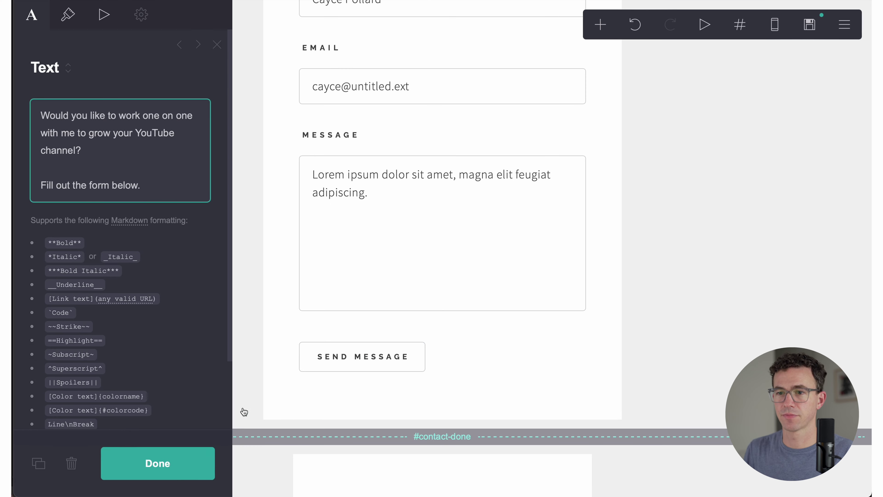
{"action": "left_click", "coordinate": [171, 470]}
Step: Change the THANK YOU heading to 'Thanks for your interest'
{"action": "scroll", "coordinate": [375, 339], "scroll_direction": "down", "scroll_amount": 7}
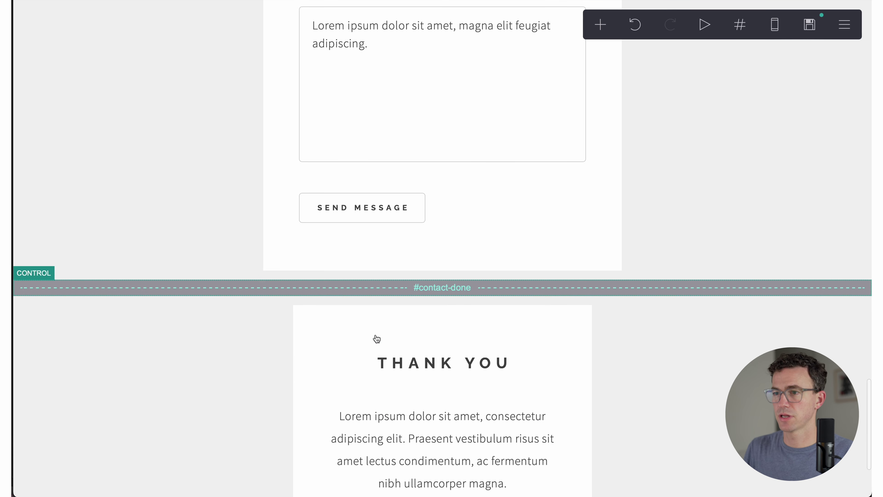
{"action": "left_click", "coordinate": [423, 277]}
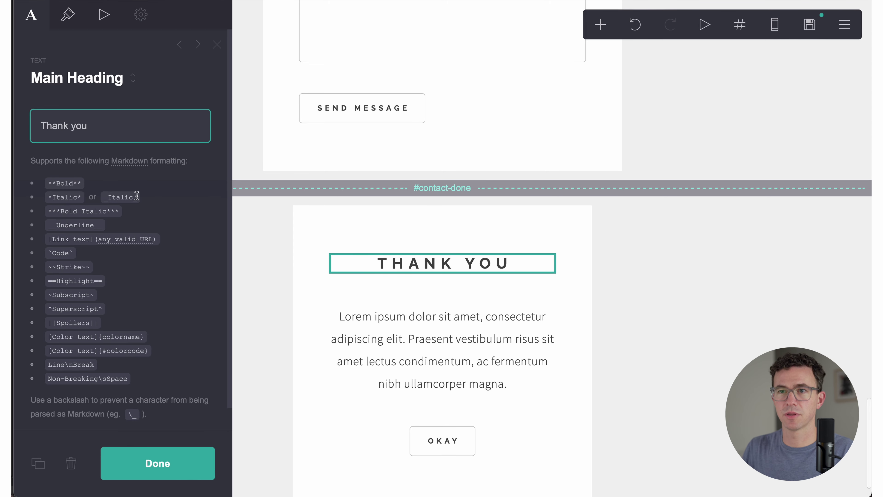
{"action": "key", "text": "BackSpace"}
{"action": "key", "text": "BackSpace"}
{"action": "key", "text": "BackSpace"}
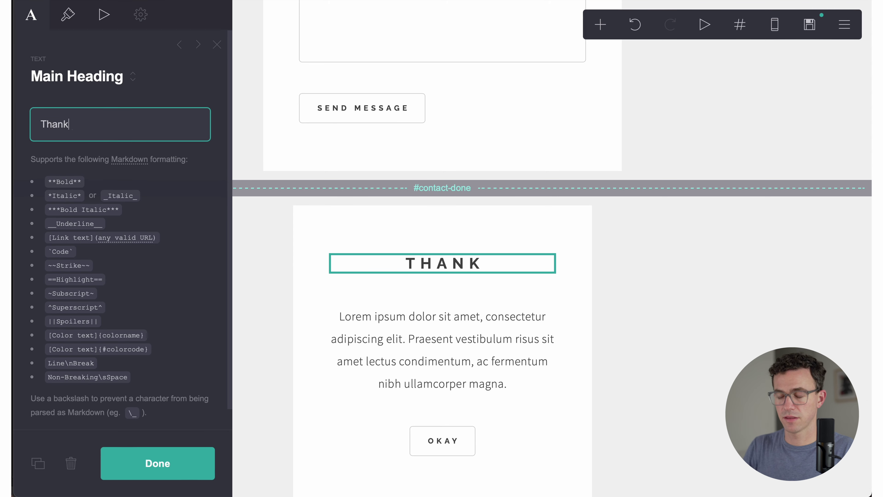
{"action": "type", "text": "s for your interest"}
Step: Replace the thank-you paragraph with the 48-hour reply message, correcting 'with in' to 'within'
{"action": "left_click", "coordinate": [379, 347]}
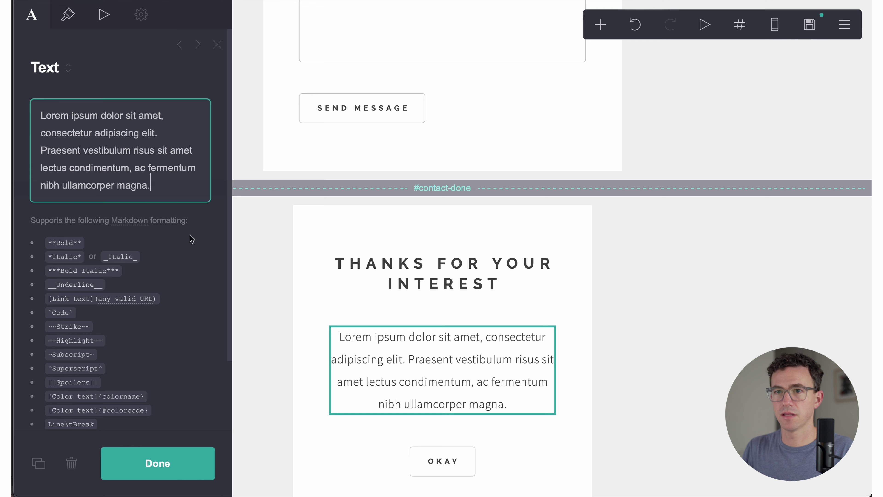
{"action": "left_click_drag", "start_coordinate": [166, 196], "coordinate": [38, 112]}
{"action": "type", "text": "I'll get back to you with in 48 hours. If you don't want to wait, you can get some great YouTube tips from our channel"}
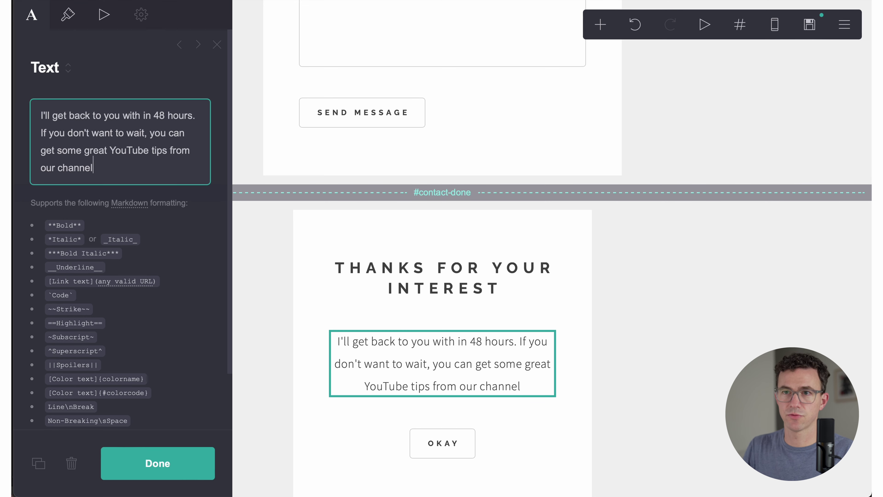
{"action": "left_click", "coordinate": [144, 115]}
{"action": "key", "text": "BackSpace"}
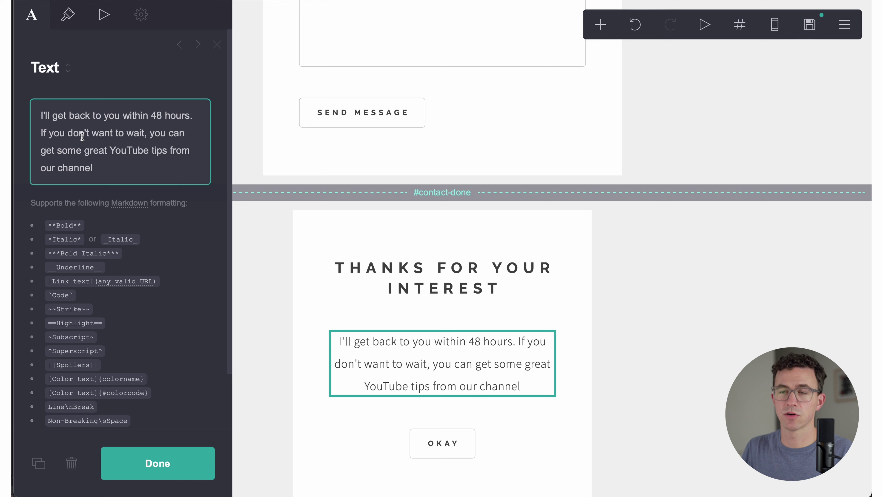
Step: Relabel the Okay button 'TheFigCo YouTube Channel' and link it to the YouTube channel instead of #home
{"action": "type", "text": "."}
{"action": "key", "text": "Tab"}
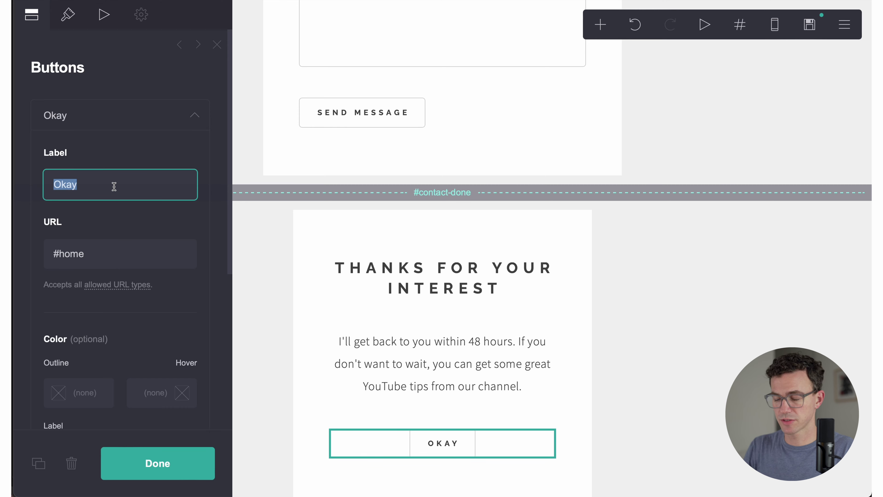
{"action": "type", "text": "TheFigCo You"}
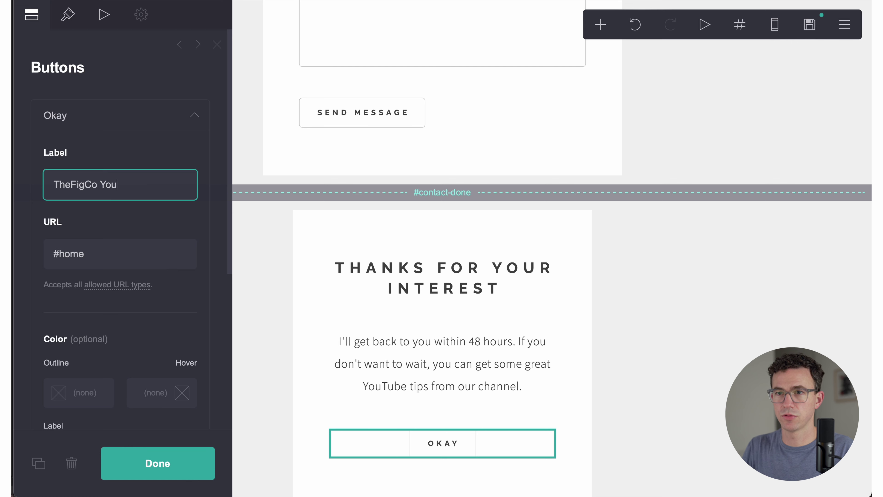
{"action": "type", "text": "Tube Channel"}
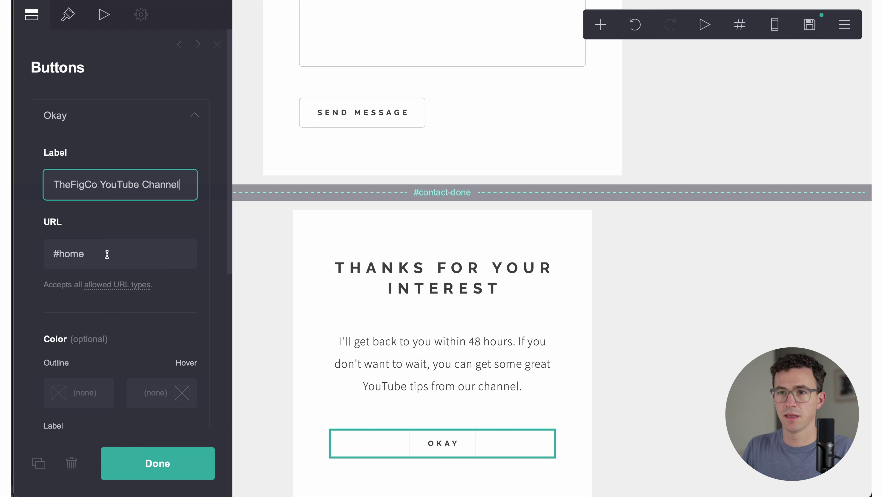
{"action": "triple_click", "coordinate": [107, 254]}
{"action": "key", "text": "BackSpace"}
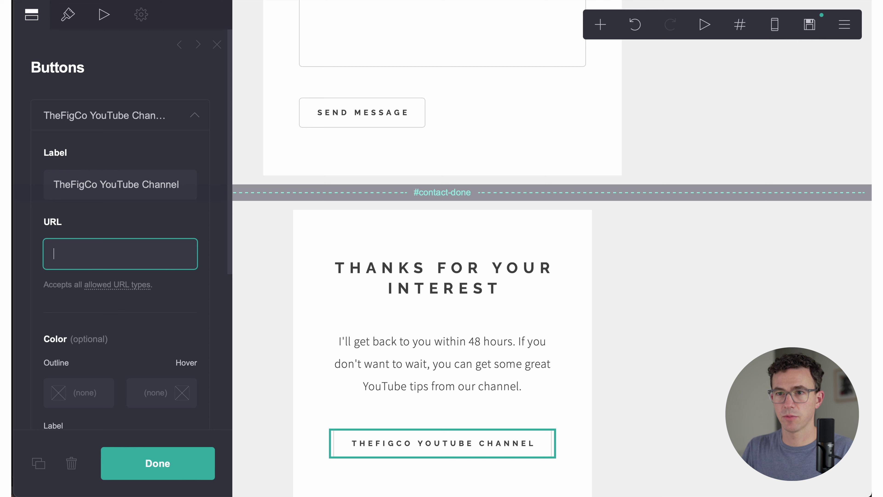
{"action": "key", "text": "super+v"}
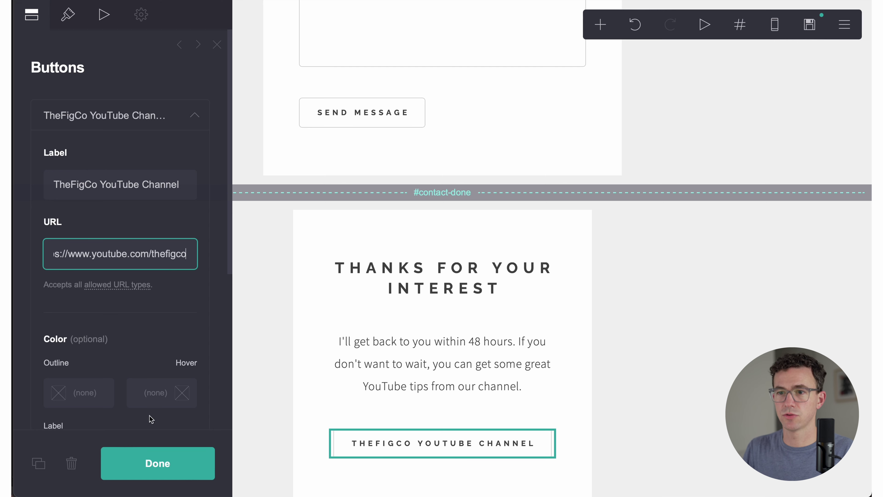
{"action": "left_click", "coordinate": [156, 464]}
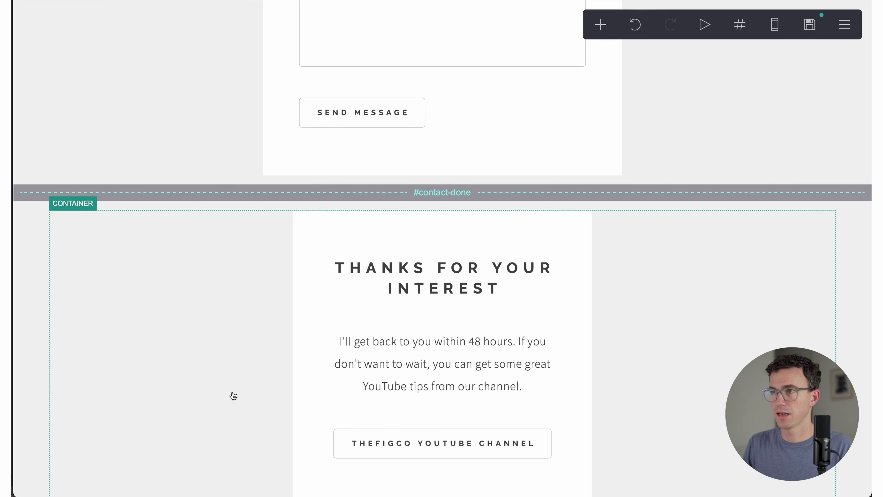
{"action": "scroll", "coordinate": [233, 395], "scroll_direction": "down", "scroll_amount": 2}
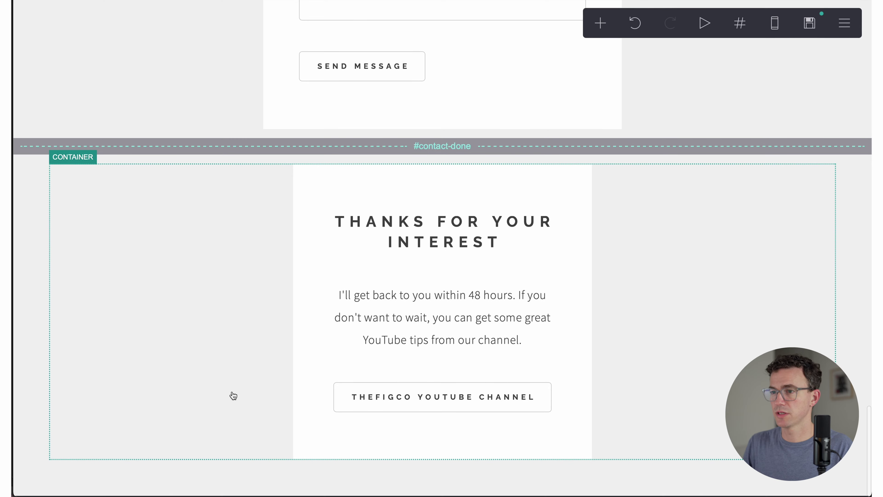
{"action": "scroll", "coordinate": [233, 395], "scroll_direction": "up", "scroll_amount": 20}
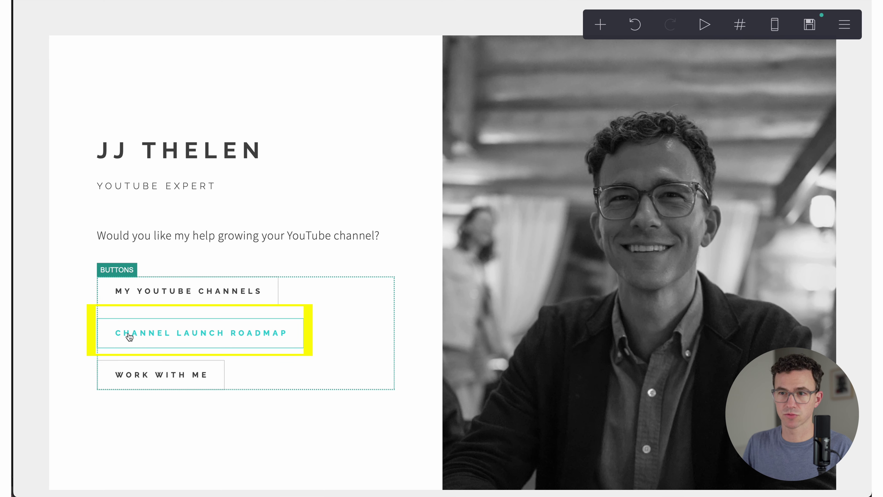
{"action": "scroll", "coordinate": [128, 335], "scroll_direction": "down", "scroll_amount": 3}
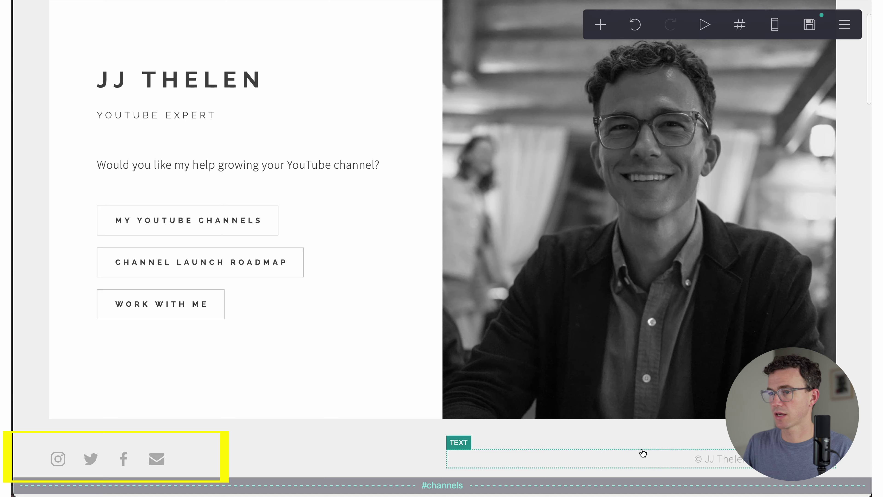
{"action": "scroll", "coordinate": [581, 451], "scroll_direction": "down", "scroll_amount": 3}
{"action": "scroll", "coordinate": [581, 452], "scroll_direction": "down", "scroll_amount": 15}
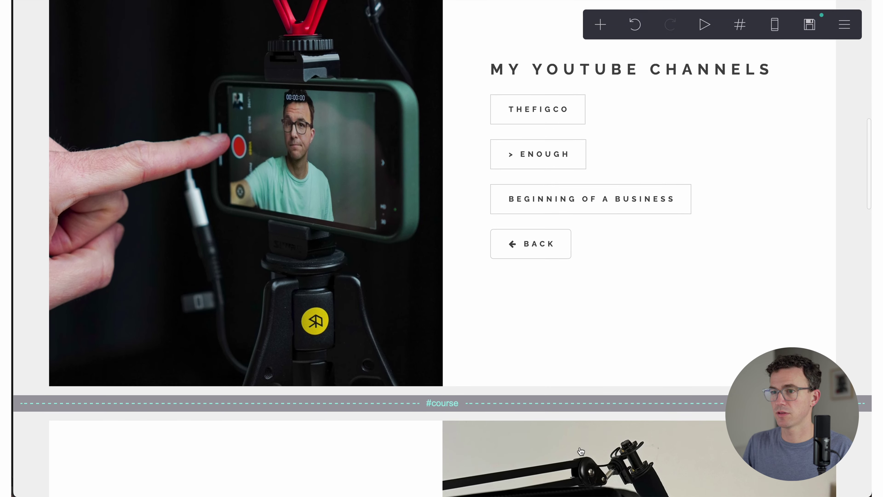
{"action": "scroll", "coordinate": [581, 452], "scroll_direction": "down", "scroll_amount": 15}
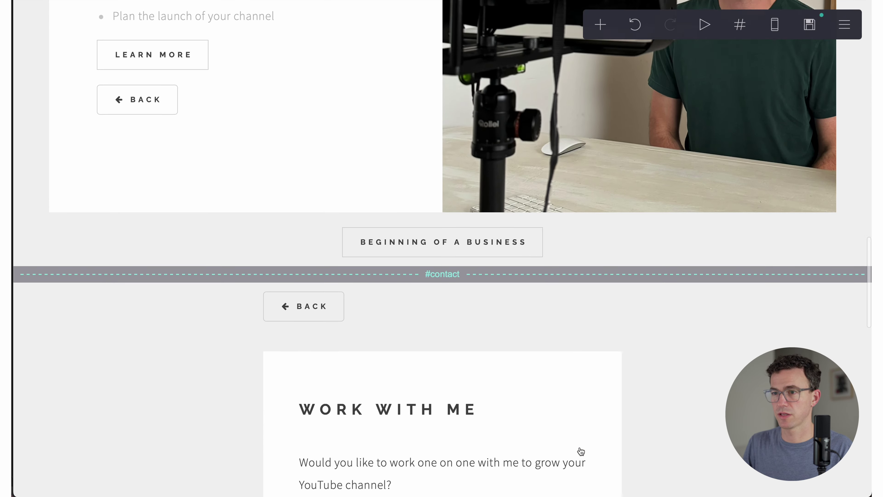
{"action": "scroll", "coordinate": [581, 451], "scroll_direction": "down", "scroll_amount": 15}
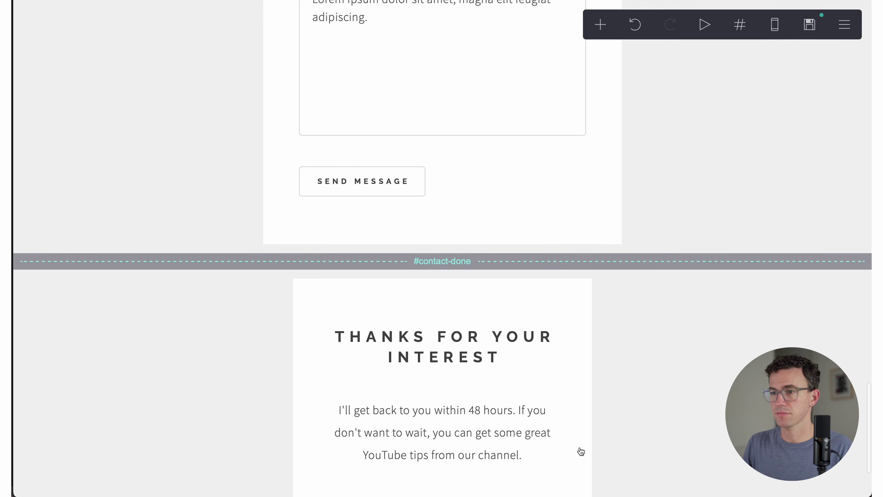
{"action": "scroll", "coordinate": [581, 451], "scroll_direction": "up", "scroll_amount": 20}
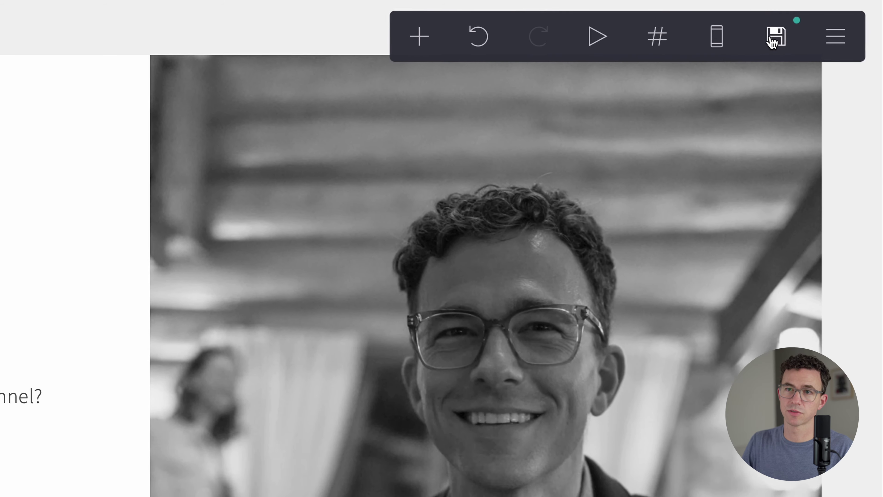
Step: Set the site title to 'JJ Thelen - YouTube Expert' and paste the channel-growth description
{"action": "left_click", "coordinate": [756, 47]}
{"action": "type", "text": "JJ Thelen - YouTube Expert"}
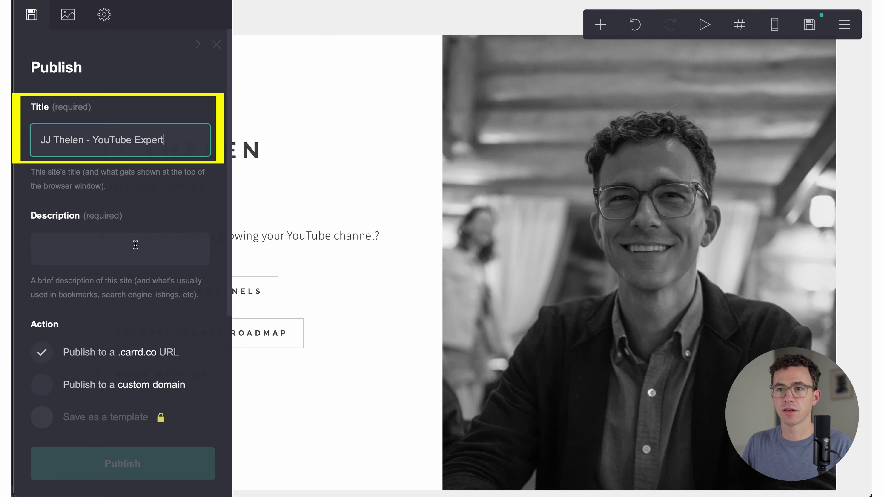
{"action": "left_click", "coordinate": [136, 245]}
{"action": "type", "text": "Work with me to grow your YouTube channel and your earnings."}
Step: Choose publishing to a custom domain and enter jjthelen.com
{"action": "scroll", "coordinate": [138, 274], "scroll_direction": "down", "scroll_amount": 3}
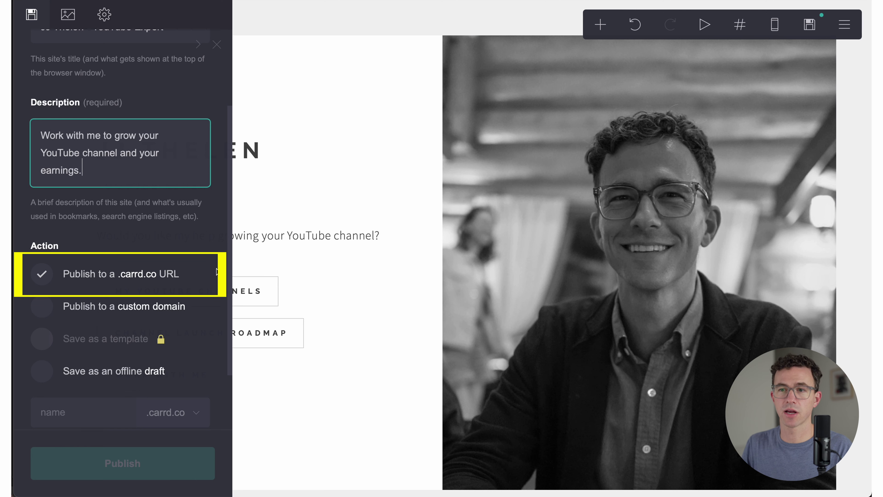
{"action": "left_click", "coordinate": [39, 310]}
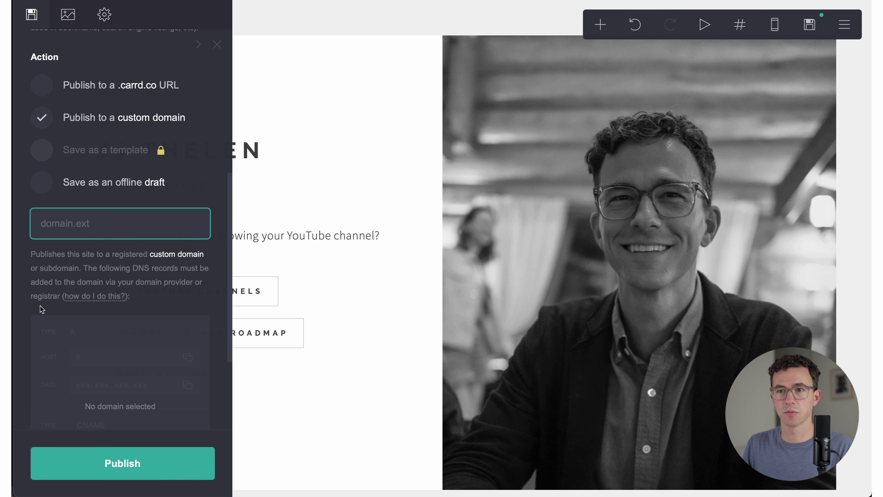
{"action": "type", "text": "jjthe"}
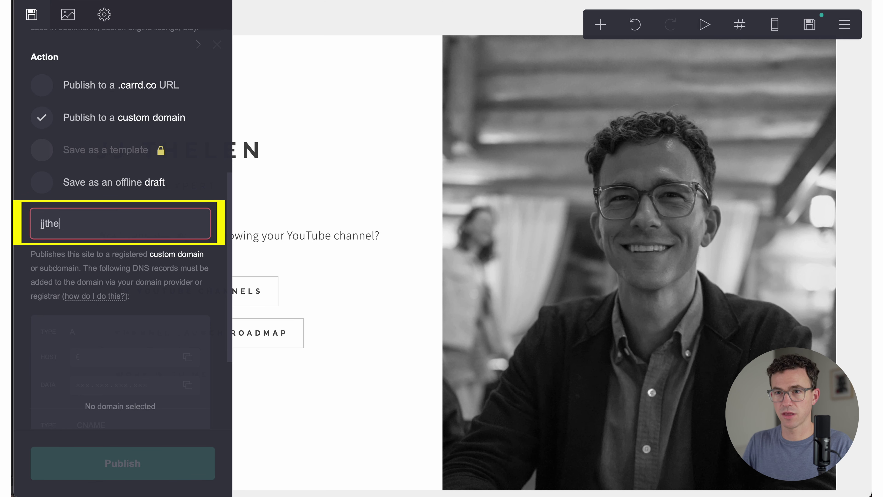
{"action": "type", "text": "len.com"}
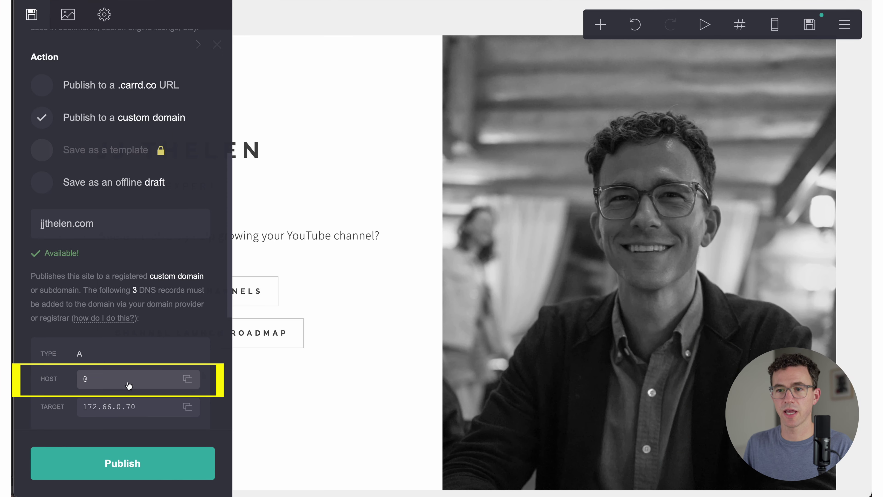
Step: Add a root-domain A record for jjthelen.com pointing to 172.66.0.70
{"action": "left_click", "coordinate": [188, 408]}
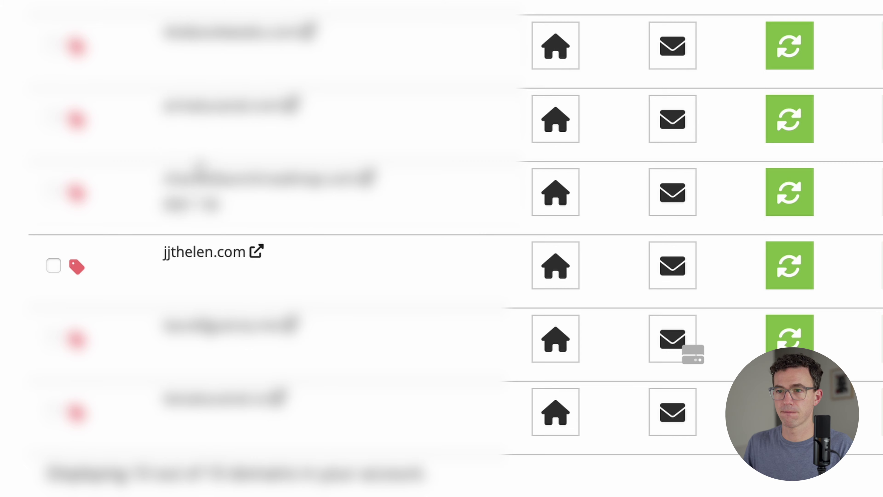
{"action": "left_click", "coordinate": [178, 277]}
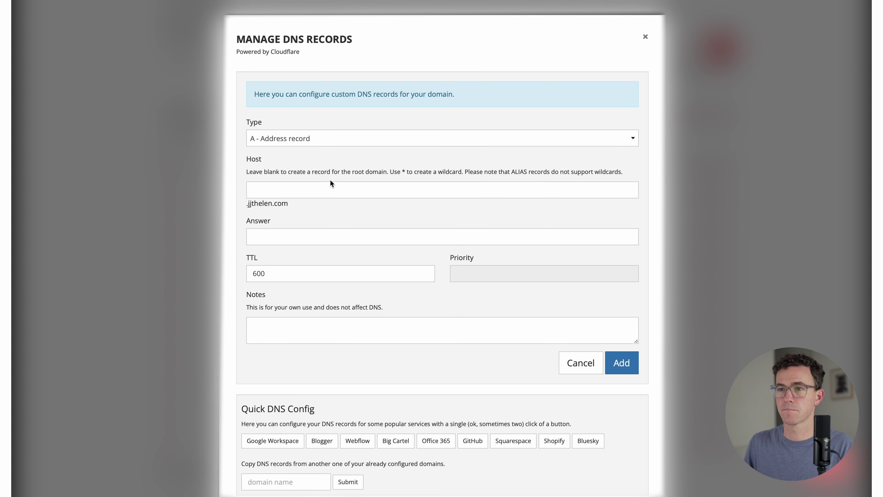
{"action": "left_click", "coordinate": [319, 183]}
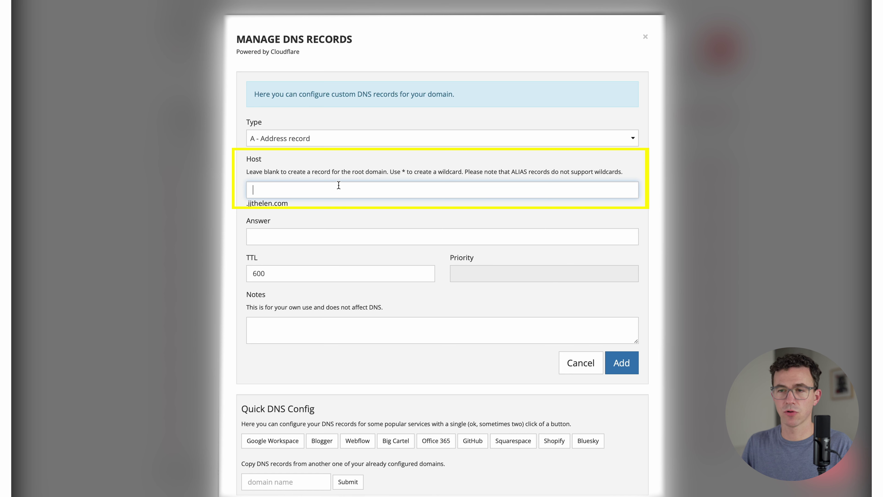
{"action": "left_click", "coordinate": [364, 232]}
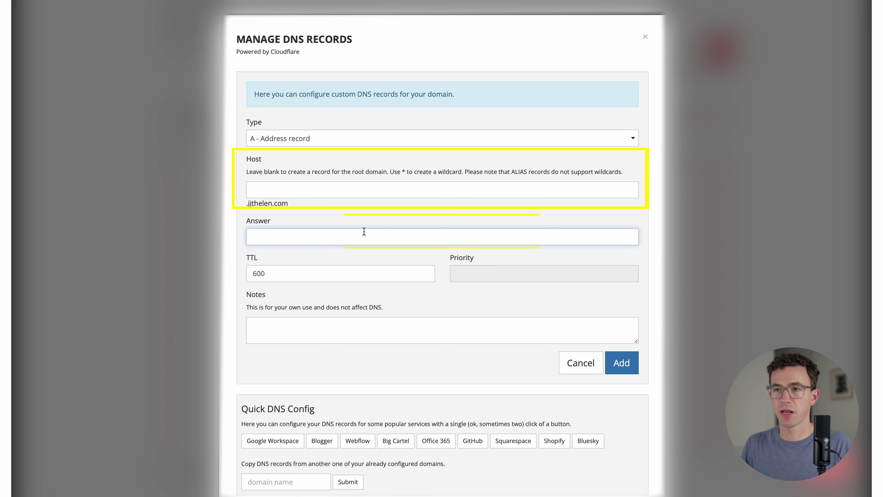
{"action": "key", "text": "ctrl+v"}
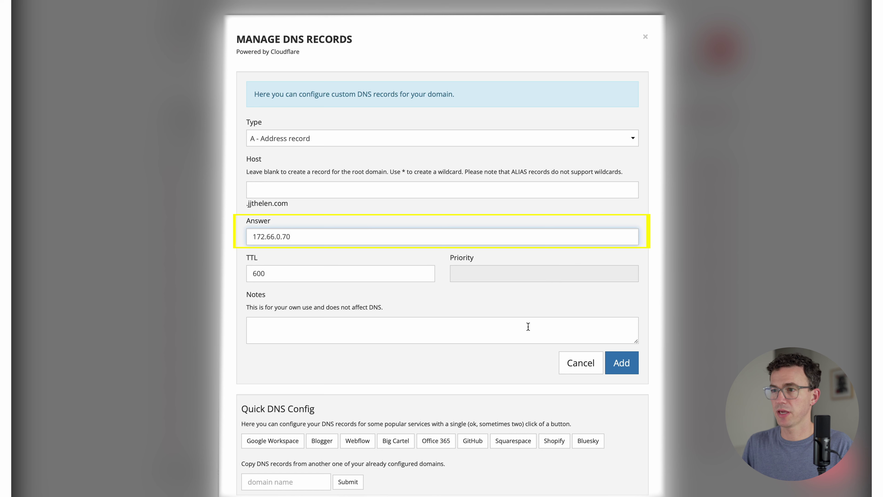
{"action": "left_click", "coordinate": [628, 363]}
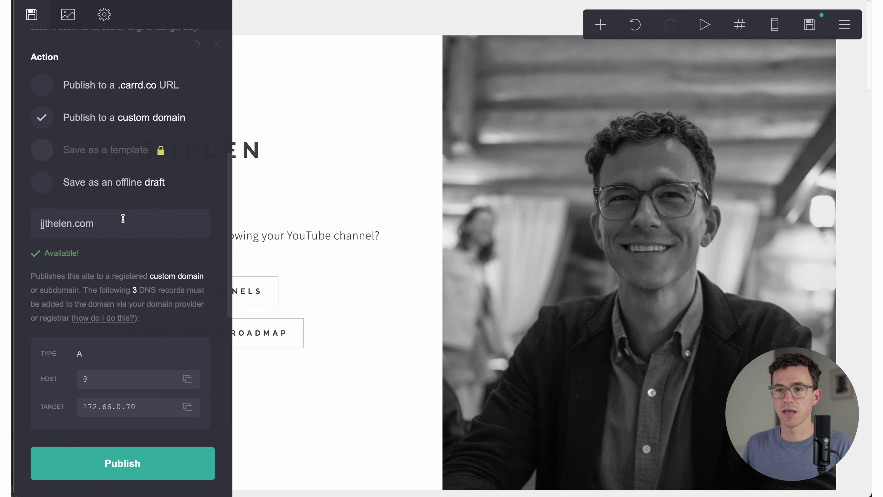
{"action": "scroll", "coordinate": [123, 218], "scroll_direction": "down", "scroll_amount": 8}
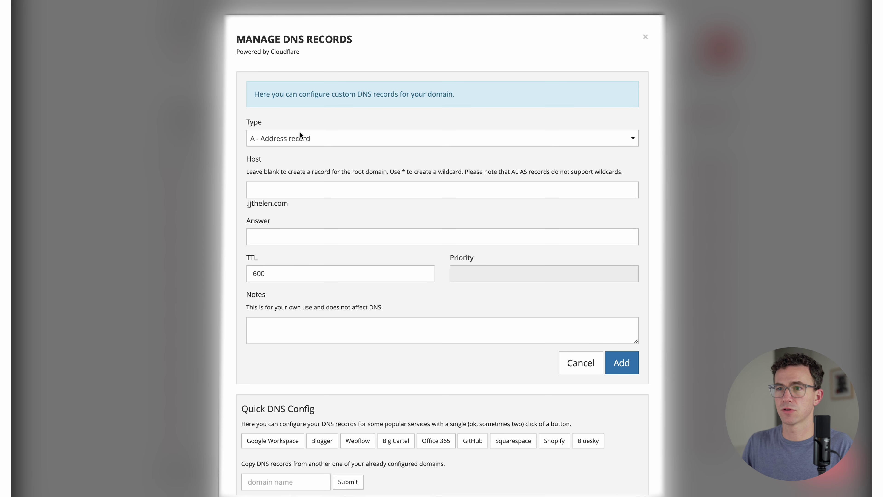
Step: Add a www CNAME record pointing to jjthelen.com
{"action": "left_click", "coordinate": [299, 135]}
{"action": "left_click", "coordinate": [295, 159]}
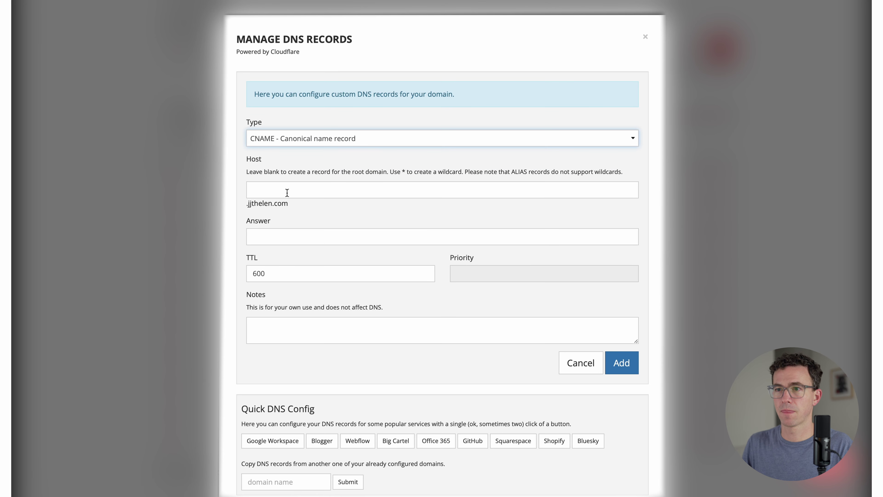
{"action": "left_click", "coordinate": [287, 192]}
{"action": "type", "text": "www"}
{"action": "left_click", "coordinate": [331, 235]}
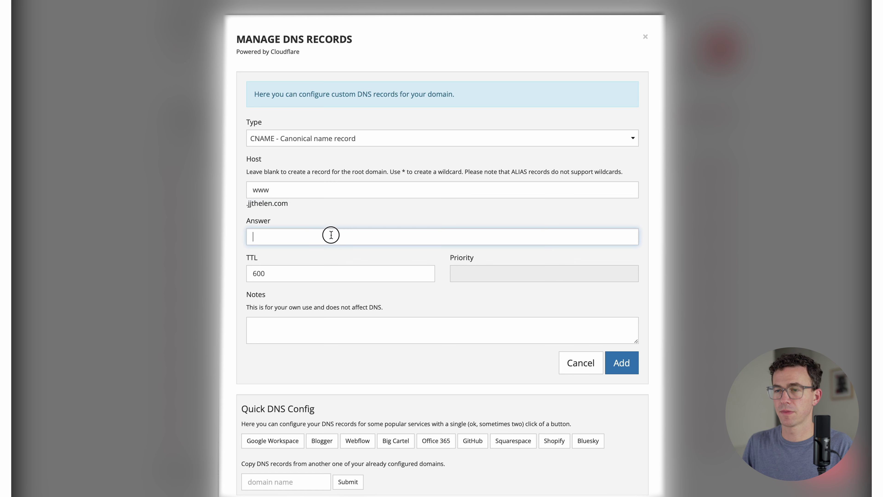
{"action": "key", "text": "ctrl+v"}
{"action": "left_click", "coordinate": [622, 365]}
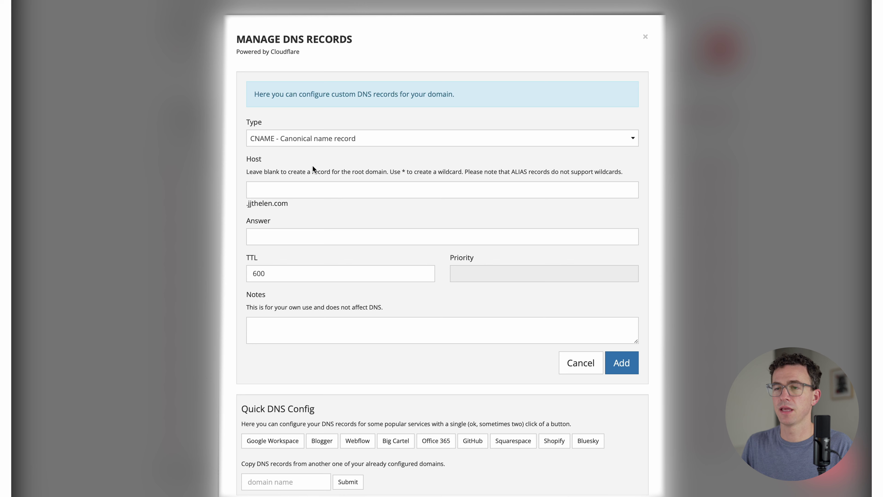
Step: Add an _acme-challenge CNAME record with the Cloudflare target copied from Carrd
{"action": "key", "text": "alt+Tab"}
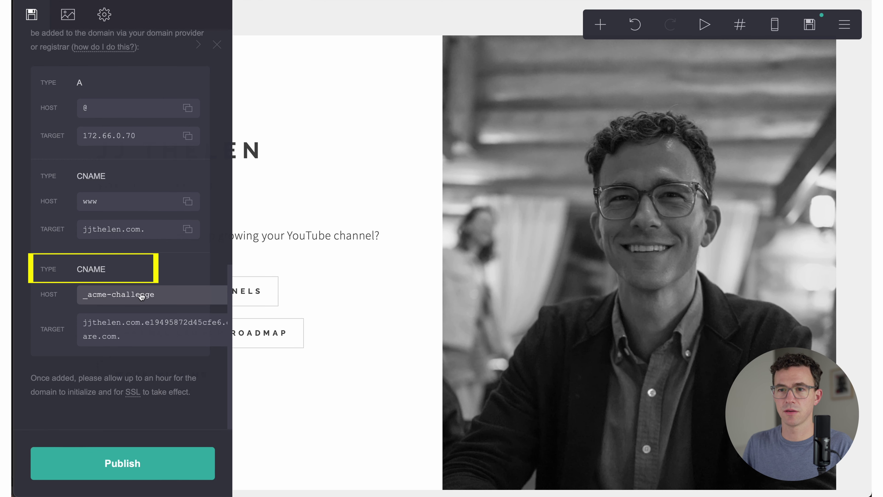
{"action": "left_click", "coordinate": [165, 296]}
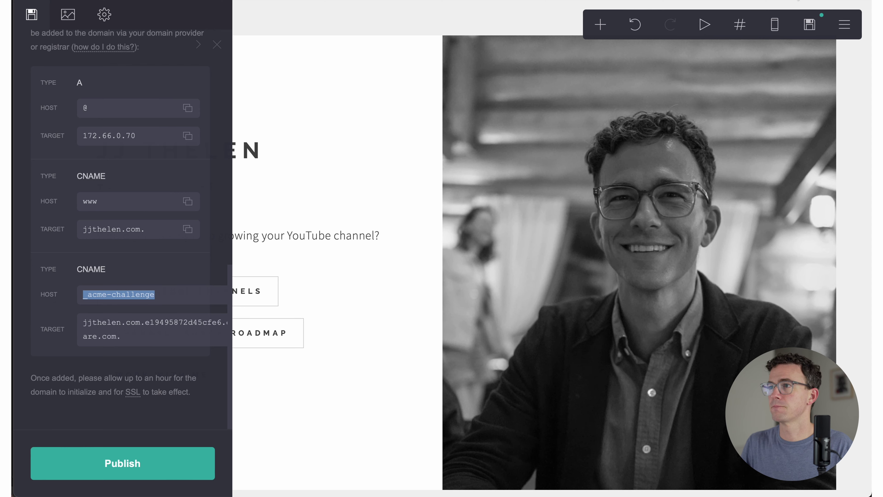
{"action": "key", "text": "alt+Tab"}
{"action": "left_click", "coordinate": [293, 189]}
{"action": "key", "text": "ctrl+v"}
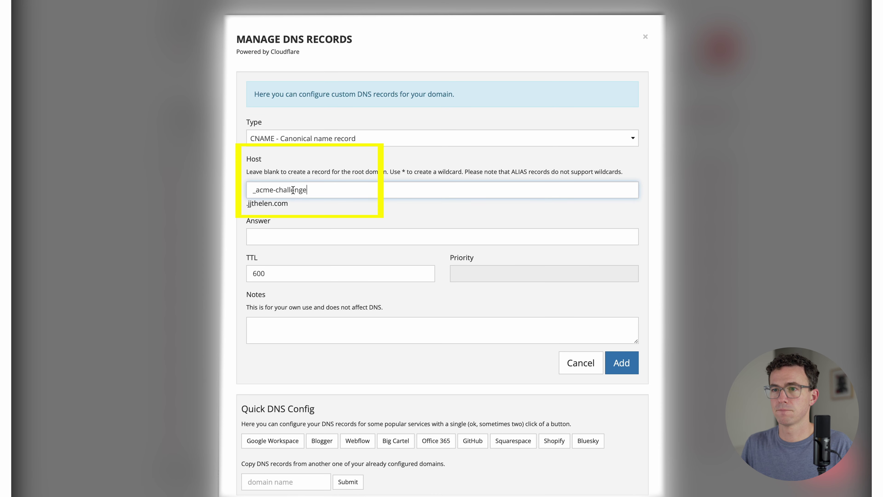
{"action": "key", "text": "alt+Tab"}
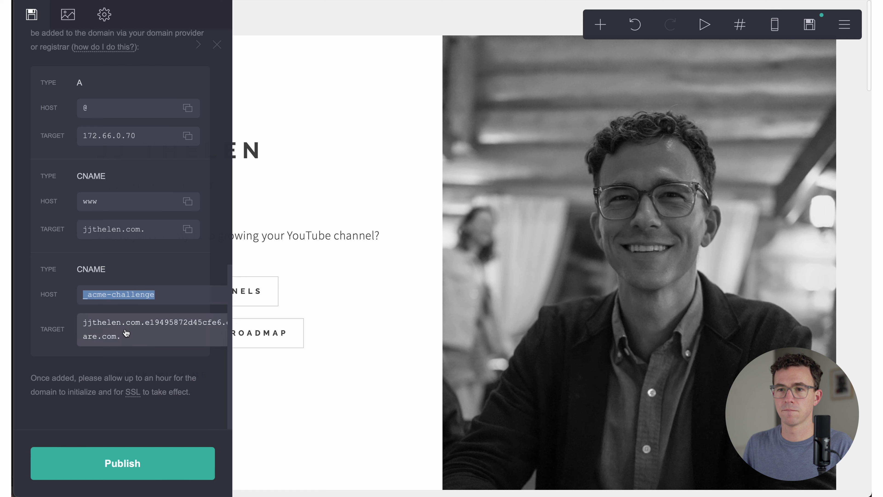
{"action": "left_click", "coordinate": [126, 340]}
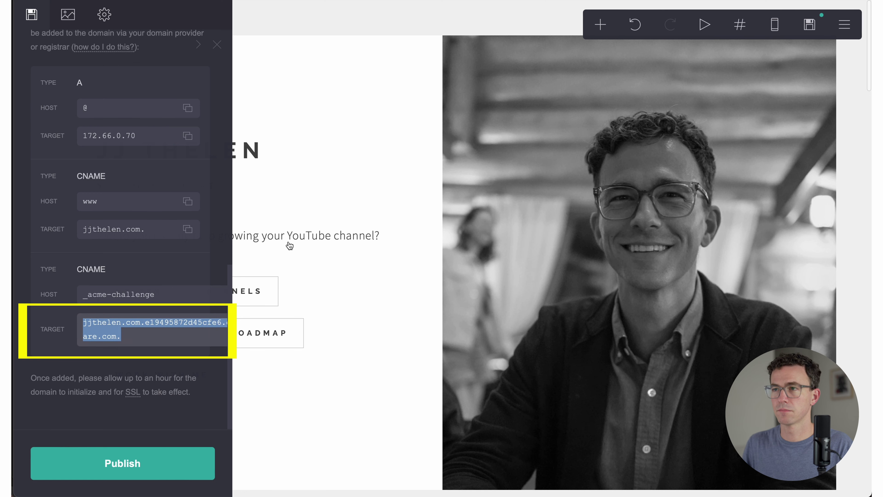
{"action": "key", "text": "alt+Tab"}
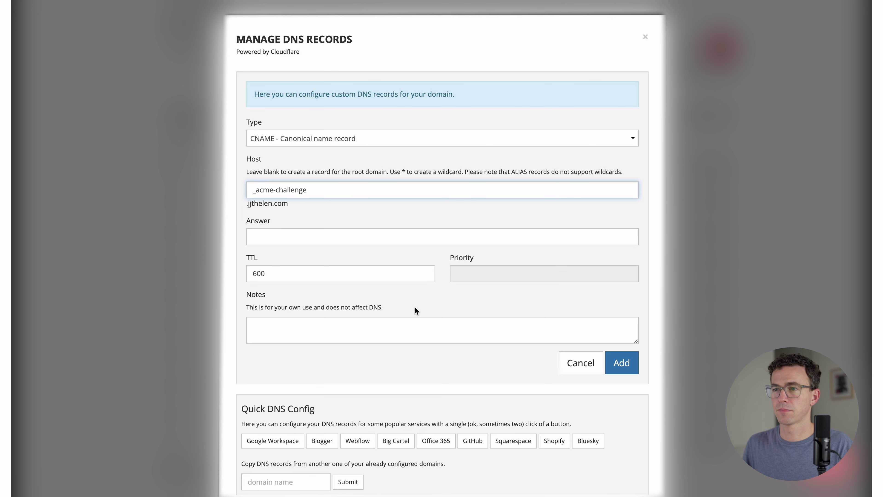
{"action": "left_click", "coordinate": [411, 320]}
{"action": "left_click", "coordinate": [361, 239]}
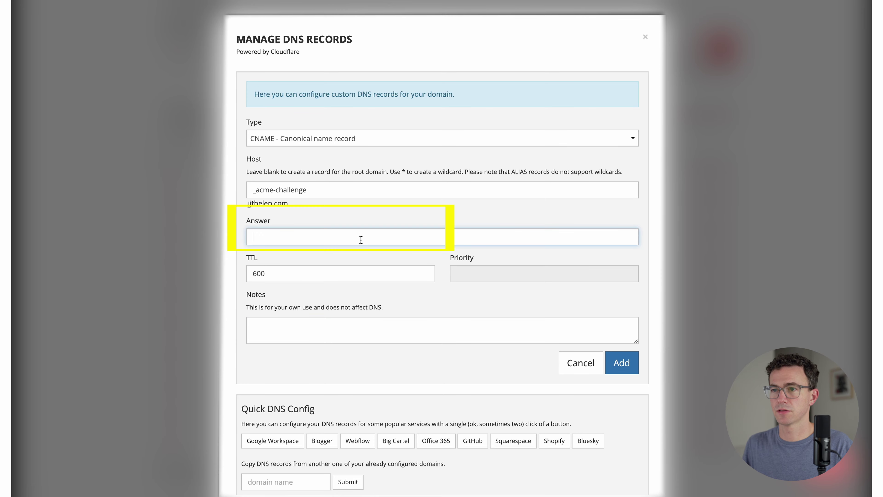
{"action": "key", "text": "ctrl+v"}
{"action": "left_click", "coordinate": [609, 362]}
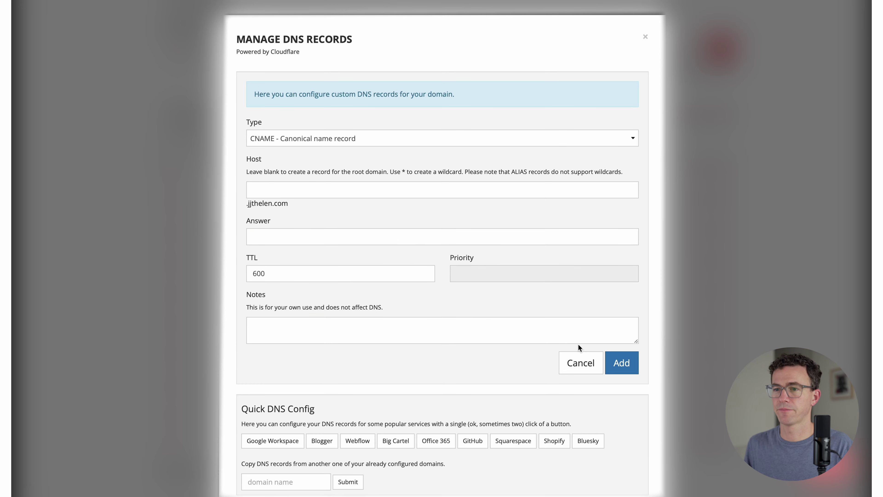
{"action": "scroll", "coordinate": [579, 348], "scroll_direction": "down", "scroll_amount": 5}
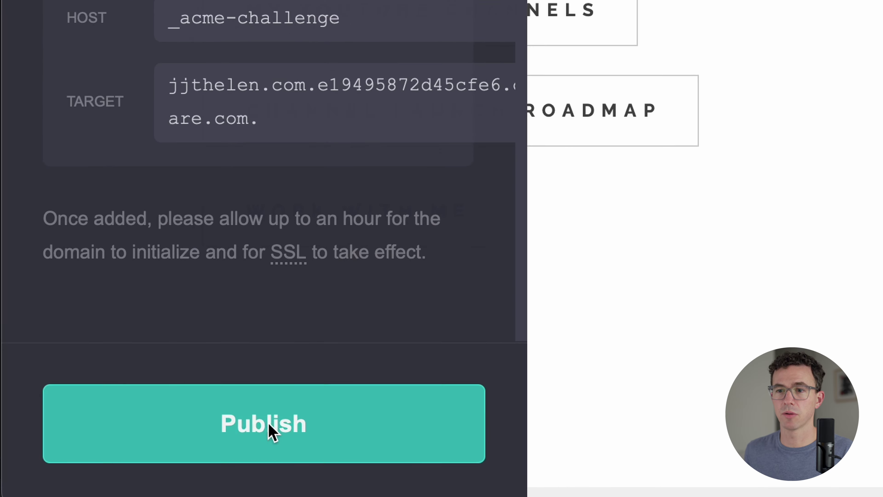
Step: Publish the site to jjthelen.com
{"action": "left_click", "coordinate": [126, 467]}
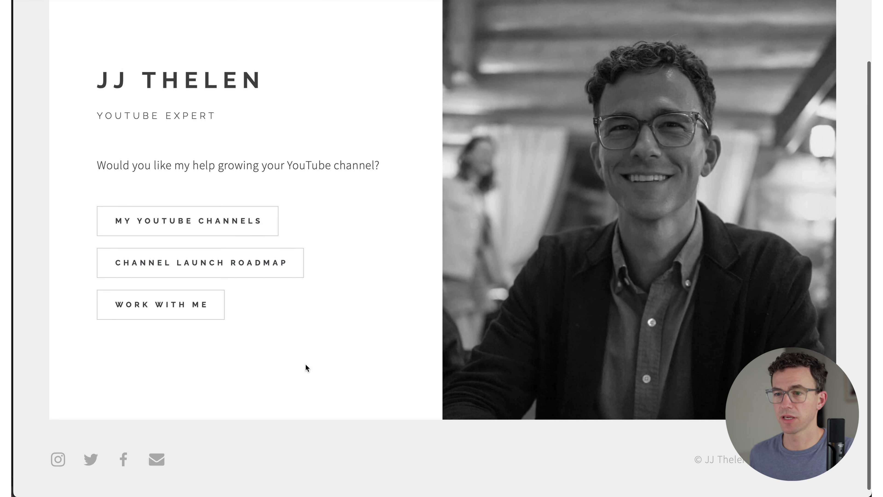
{"action": "scroll", "coordinate": [306, 364], "scroll_direction": "down", "scroll_amount": 1}
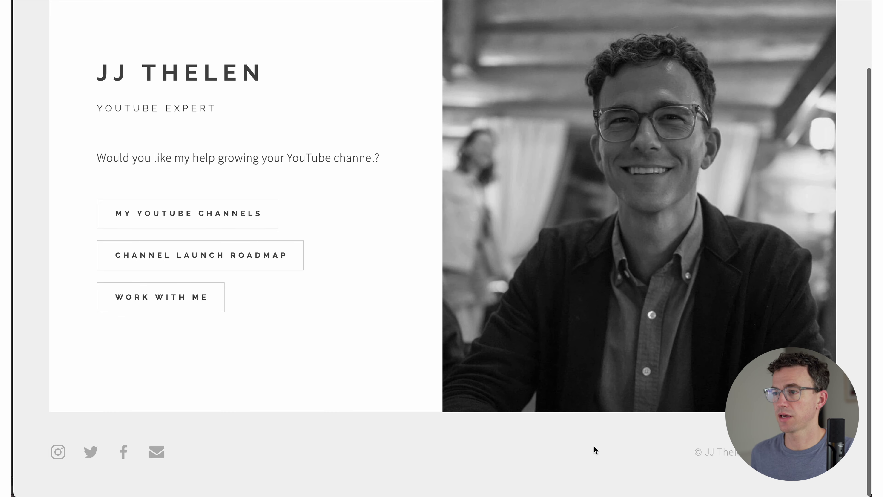
Step: On the live site, open My YouTube Channels, return home, then test the roadmap's Learn More link
{"action": "left_click", "coordinate": [227, 214]}
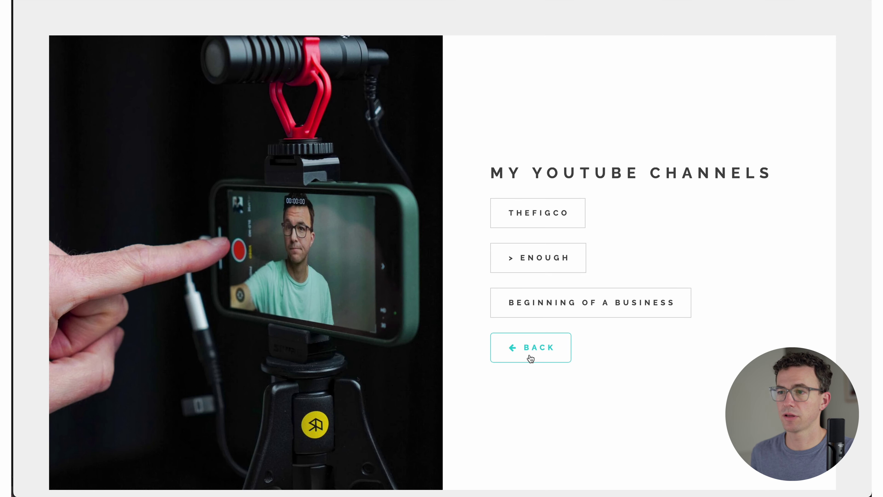
{"action": "left_click", "coordinate": [530, 359]}
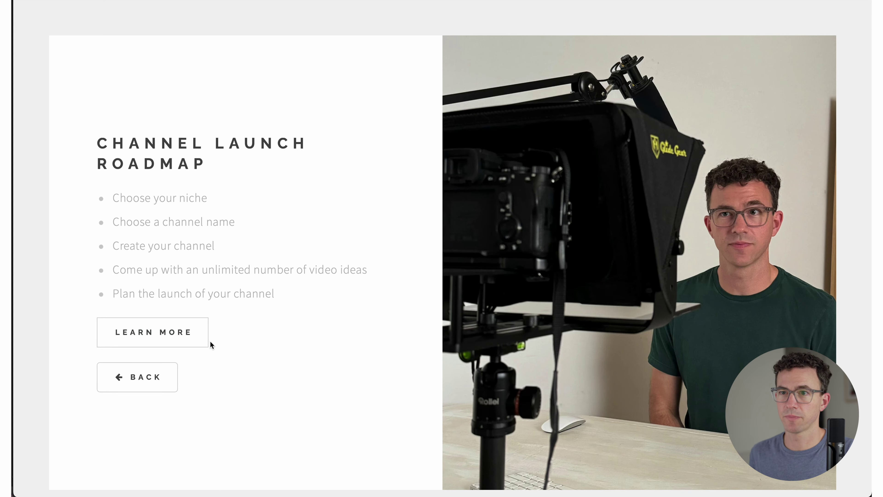
{"action": "left_click", "coordinate": [182, 334]}
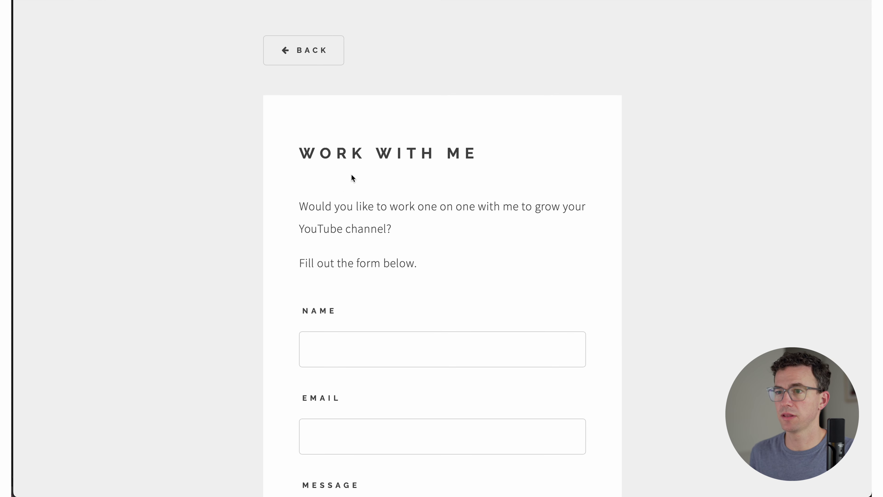
Step: Send a test 'Let's work together!' message with a name and email, then open TheFigCo YouTube Channel
{"action": "left_click", "coordinate": [350, 335]}
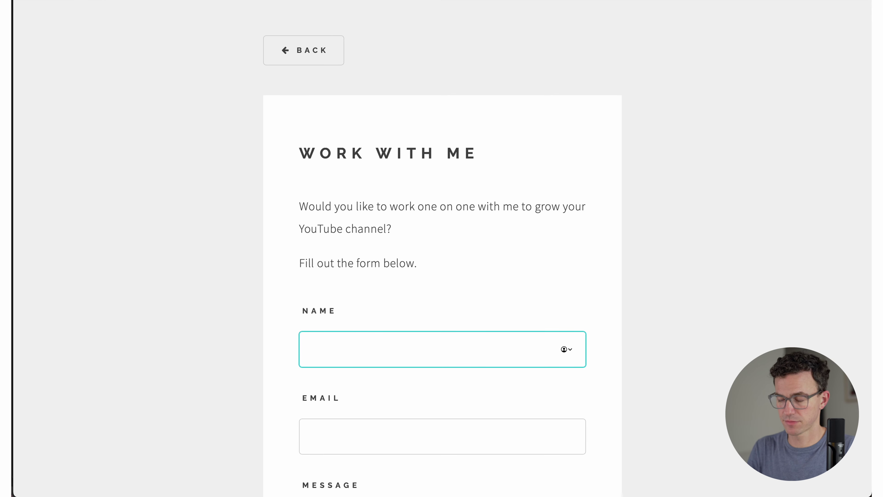
{"action": "type", "text": "JJ Thelen"}
{"action": "key", "text": "Tab"}
{"action": "key", "text": "Tab"}
{"action": "type", "text": "Let's work together!"}
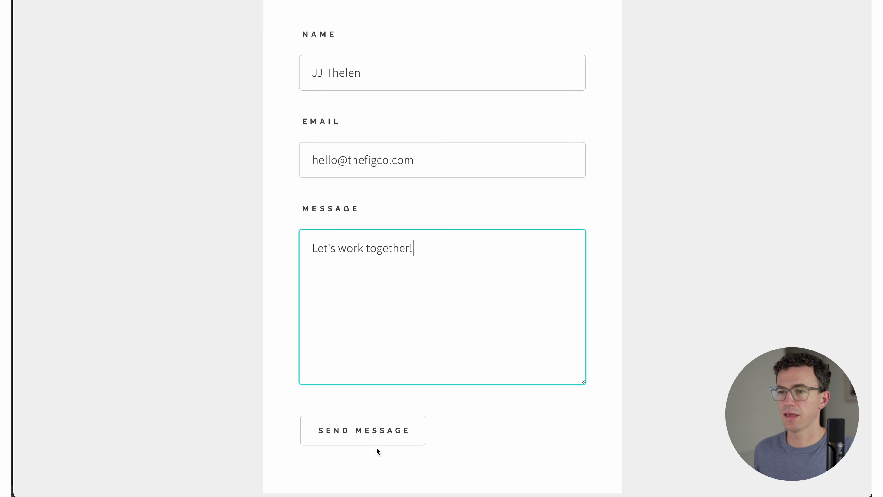
{"action": "left_click", "coordinate": [368, 429]}
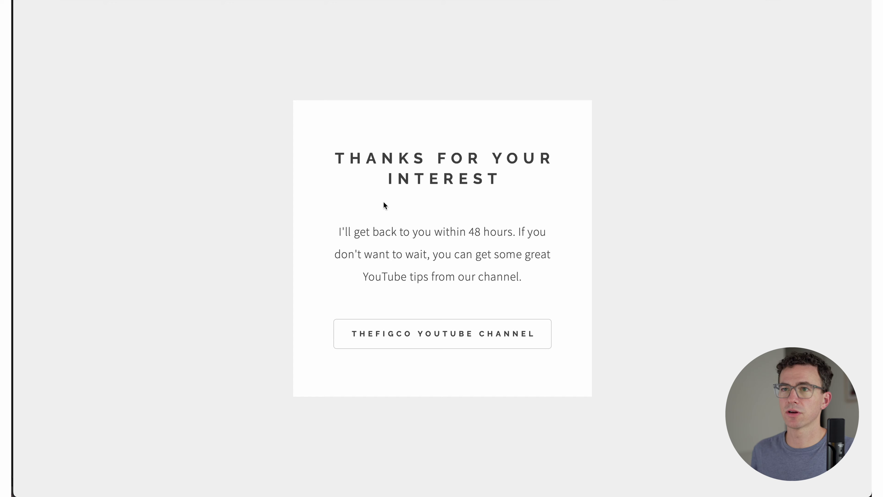
{"action": "left_click", "coordinate": [432, 334]}
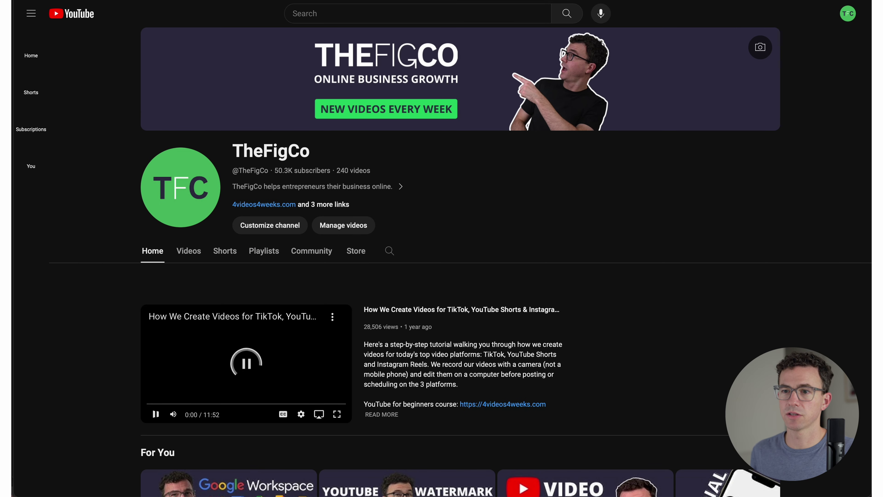